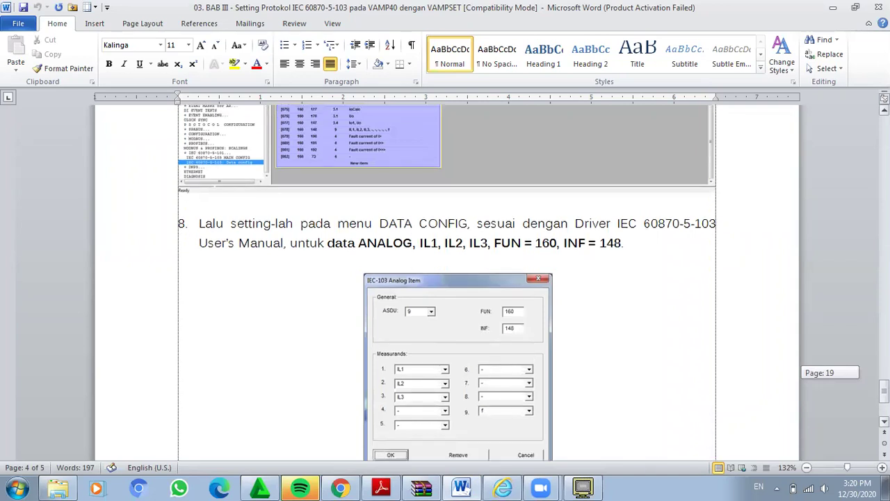
Step: Review handbook steps 8 and 7 on the data config settings for the analog currents and the digital line faults
{"action": "scroll", "coordinate": [448, 283], "scroll_direction": "down", "scroll_amount": 1}
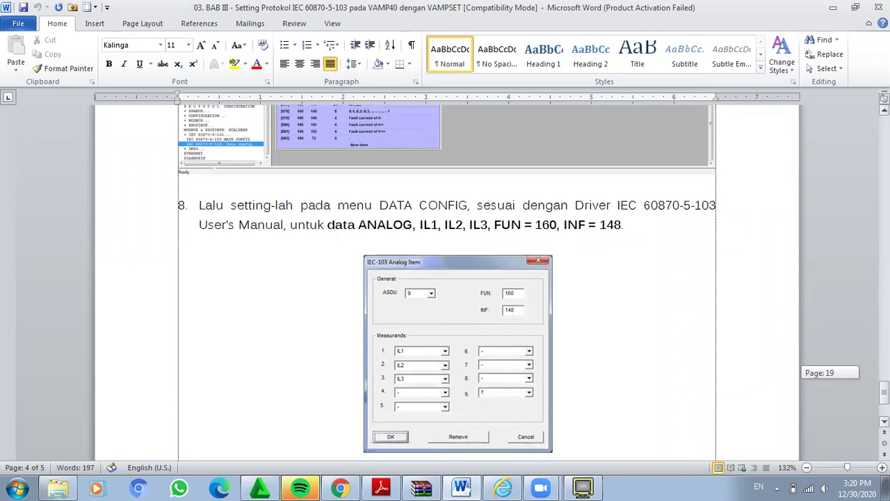
{"action": "scroll", "coordinate": [448, 279], "scroll_direction": "up", "scroll_amount": 3}
{"action": "left_click_drag", "start_coordinate": [884, 385], "coordinate": [884, 364]}
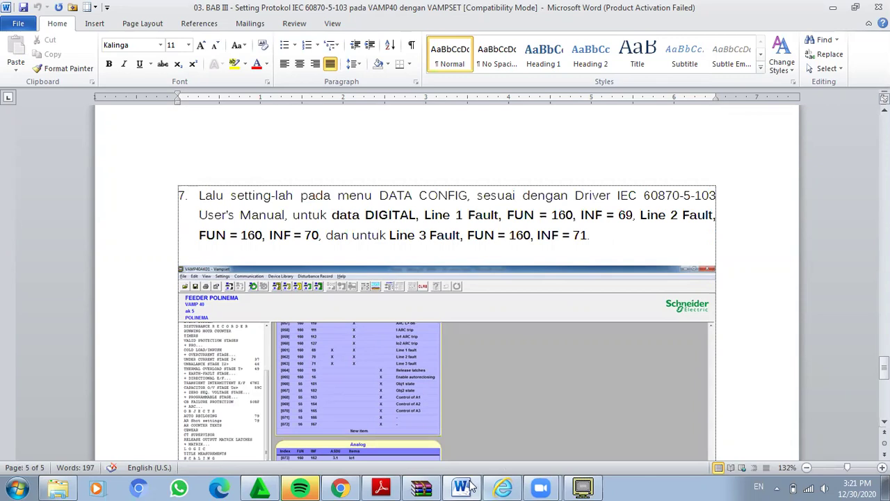
Step: Switch to Vampset and open the Digital input 1 item of the IEC 60870-5-103 data config
{"action": "left_click", "coordinate": [582, 487]}
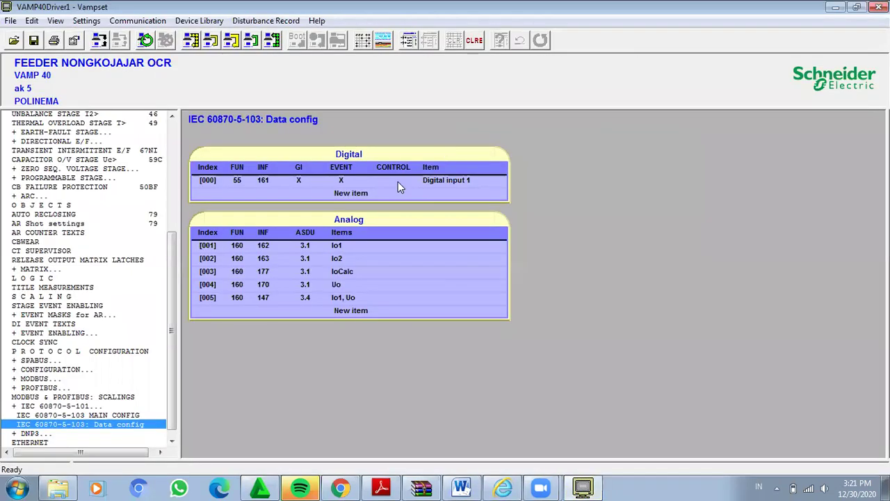
{"action": "double_click", "coordinate": [398, 181]}
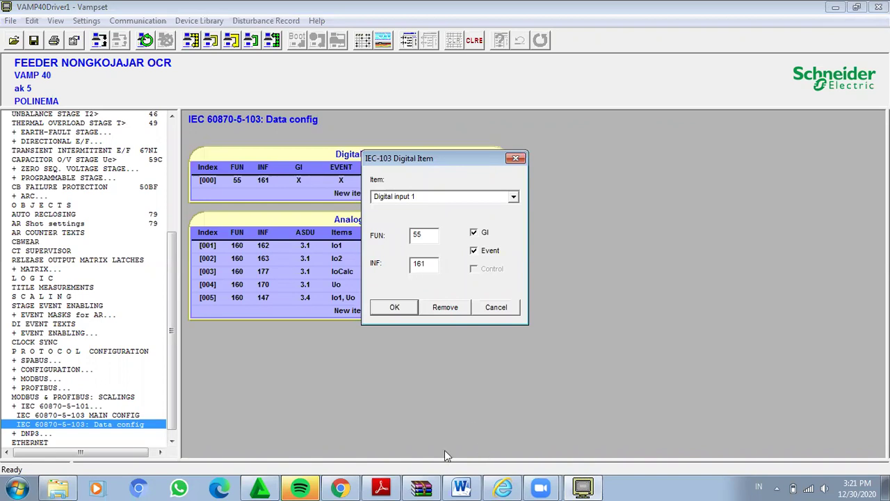
Step: Switch to the IEC 60870-5-103 Interoperability List PDF and read from its first page to the Indications table on page 4
{"action": "left_click", "coordinate": [387, 487]}
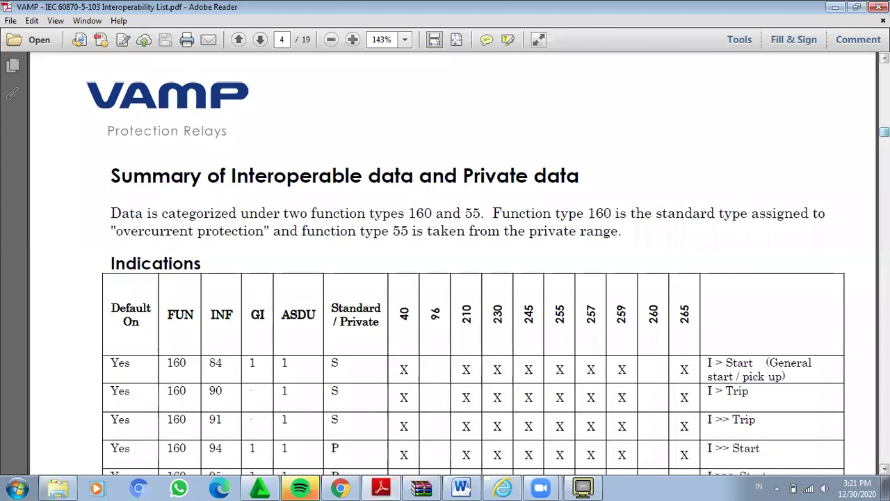
{"action": "key", "text": "Home"}
{"action": "scroll", "coordinate": [452, 261], "scroll_direction": "down", "scroll_amount": 10}
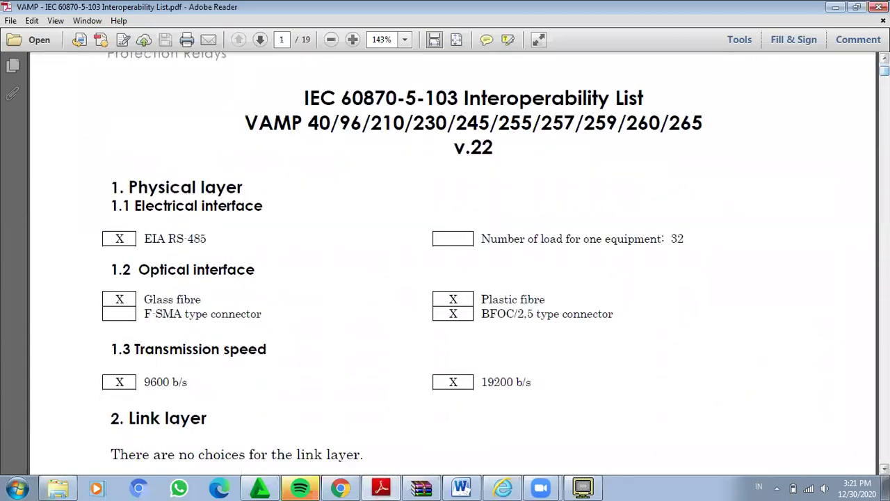
{"action": "scroll", "coordinate": [453, 261], "scroll_direction": "down", "scroll_amount": 15}
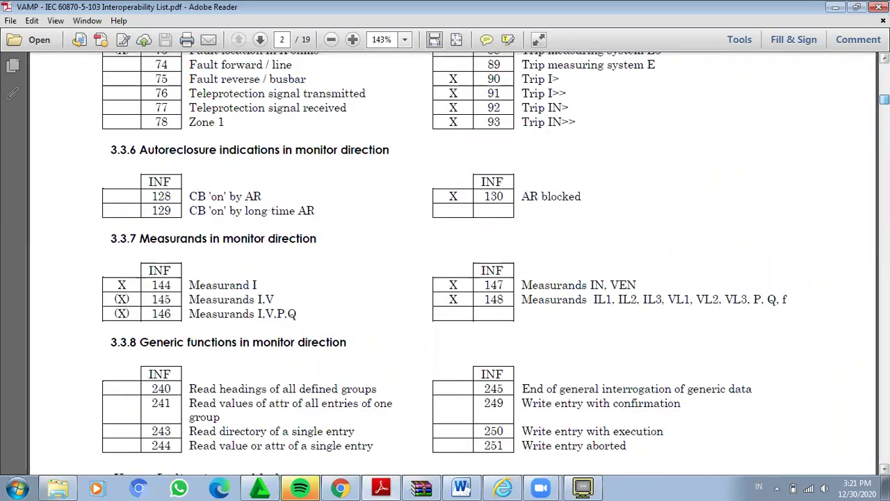
{"action": "scroll", "coordinate": [452, 261], "scroll_direction": "down", "scroll_amount": 2}
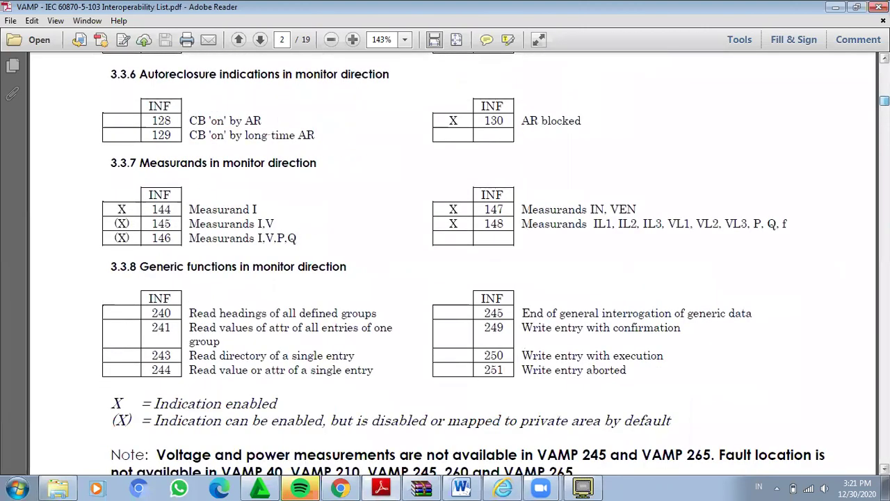
{"action": "scroll", "coordinate": [452, 261], "scroll_direction": "down", "scroll_amount": 20}
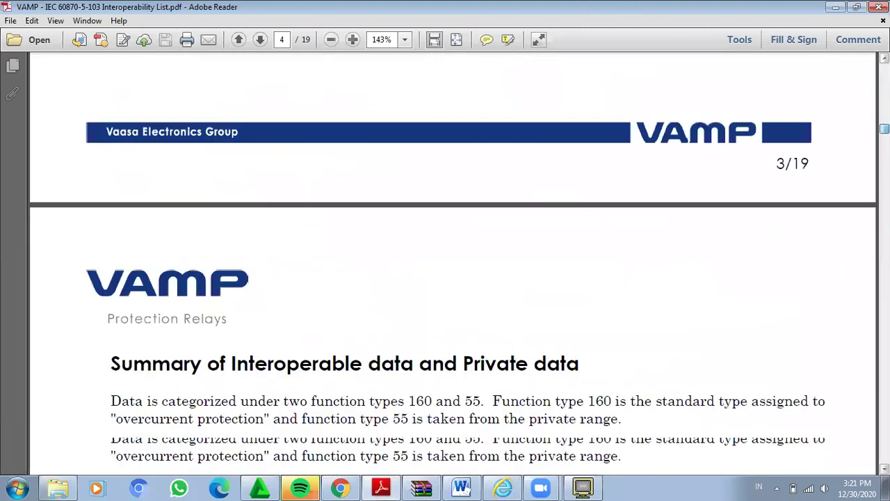
{"action": "scroll", "coordinate": [452, 261], "scroll_direction": "down", "scroll_amount": 4}
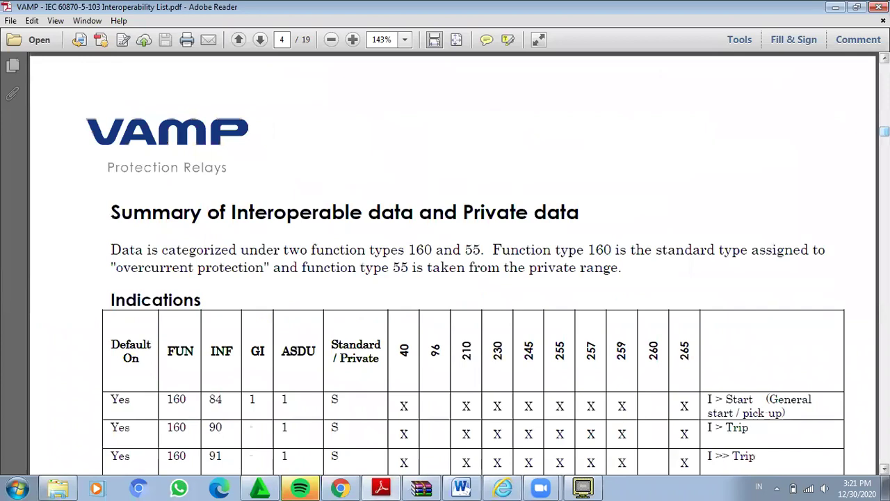
{"action": "scroll", "coordinate": [452, 260], "scroll_direction": "down", "scroll_amount": 5}
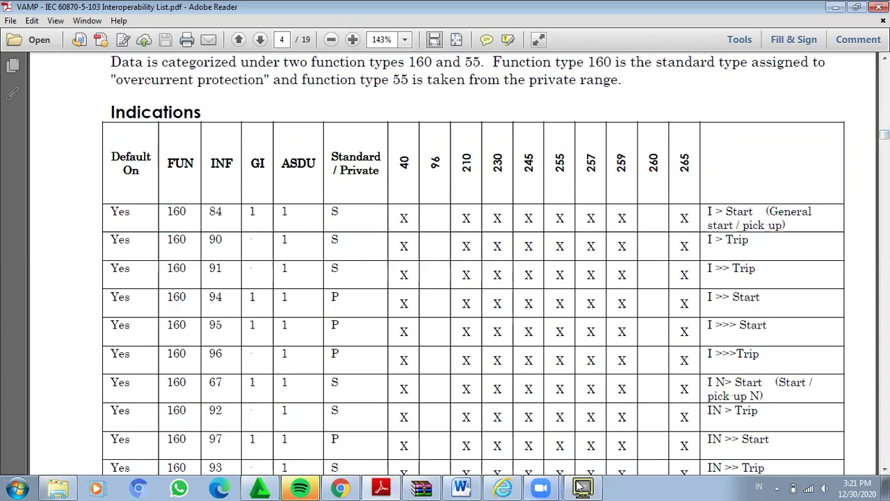
Step: Return to Vampset and close the IEC-103 Digital Item dialog without changes
{"action": "key", "text": "alt+Tab"}
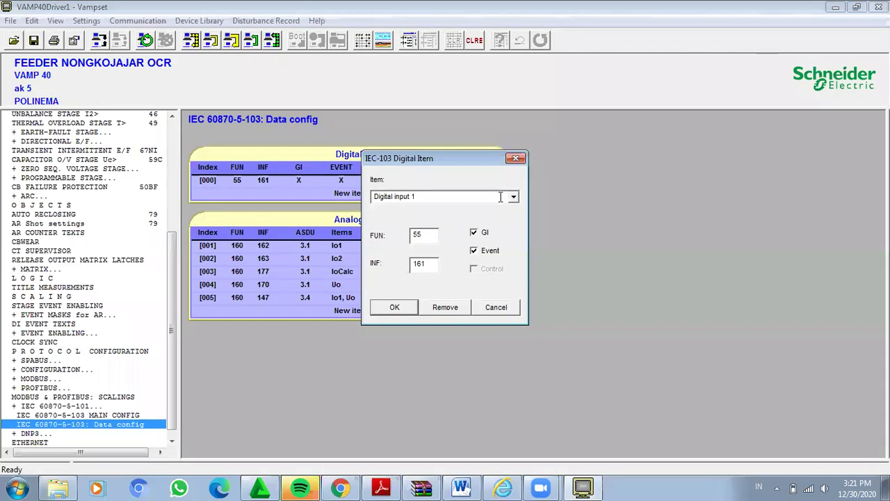
{"action": "left_click", "coordinate": [516, 160]}
Step: Go back to the Interoperability List PDF and examine the FUN and INF codes of the Indications tables through the line fault entries
{"action": "left_click", "coordinate": [391, 487]}
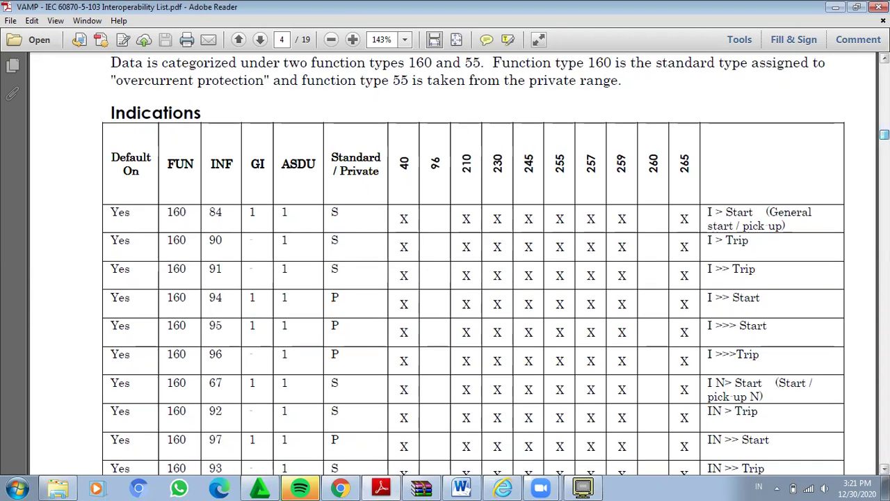
{"action": "scroll", "coordinate": [473, 264], "scroll_direction": "down", "scroll_amount": 10}
{"action": "scroll", "coordinate": [473, 264], "scroll_direction": "down", "scroll_amount": 15}
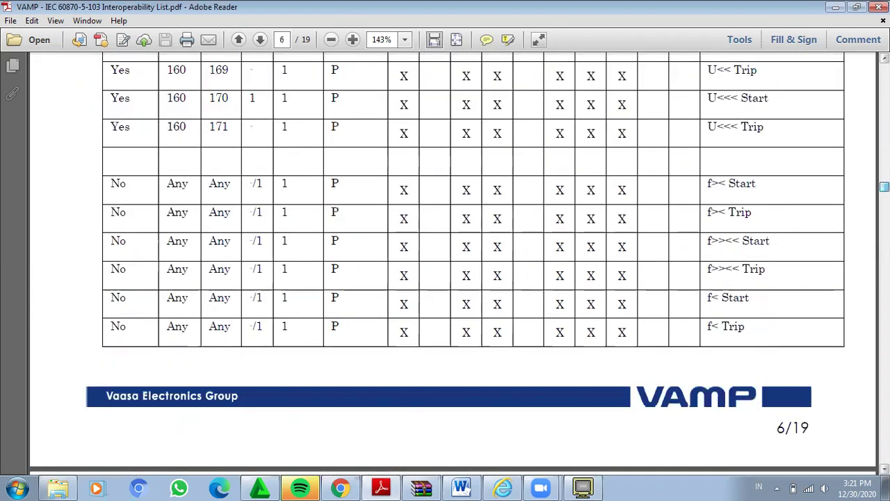
{"action": "scroll", "coordinate": [452, 264], "scroll_direction": "down", "scroll_amount": 5}
{"action": "scroll", "coordinate": [473, 265], "scroll_direction": "down", "scroll_amount": 15}
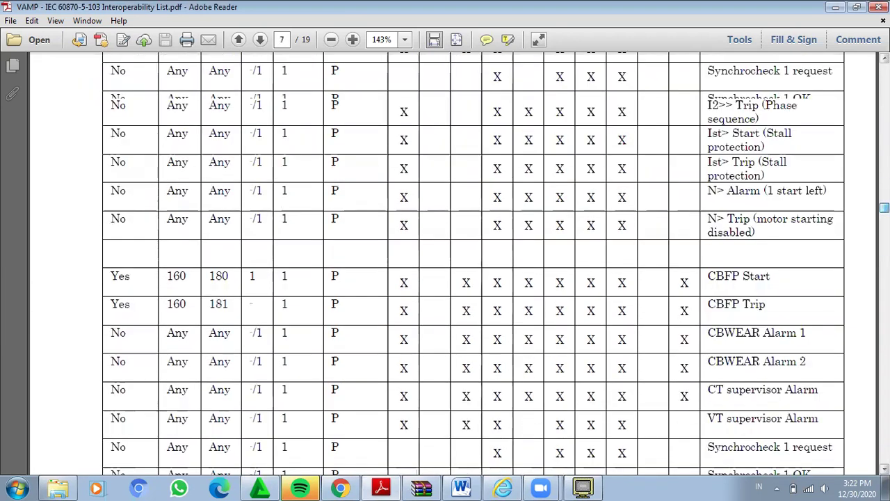
{"action": "scroll", "coordinate": [452, 264], "scroll_direction": "up", "scroll_amount": 10}
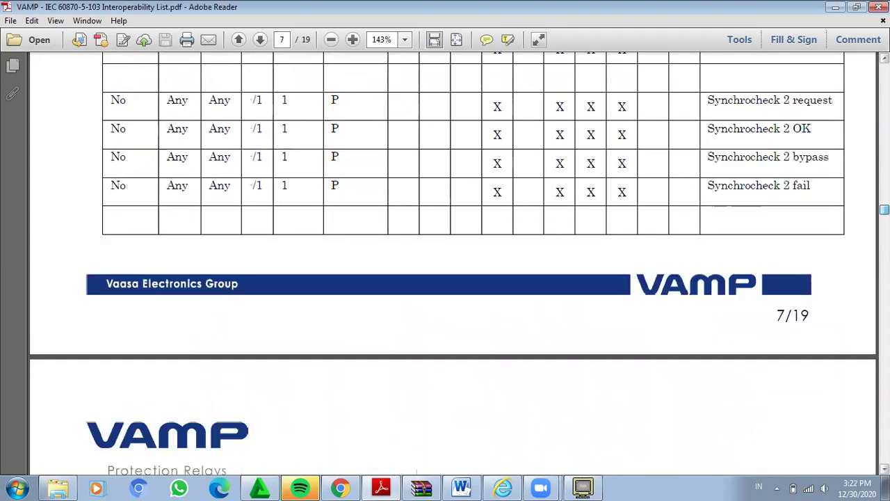
{"action": "scroll", "coordinate": [452, 264], "scroll_direction": "down", "scroll_amount": 8}
{"action": "scroll", "coordinate": [452, 265], "scroll_direction": "up", "scroll_amount": 3}
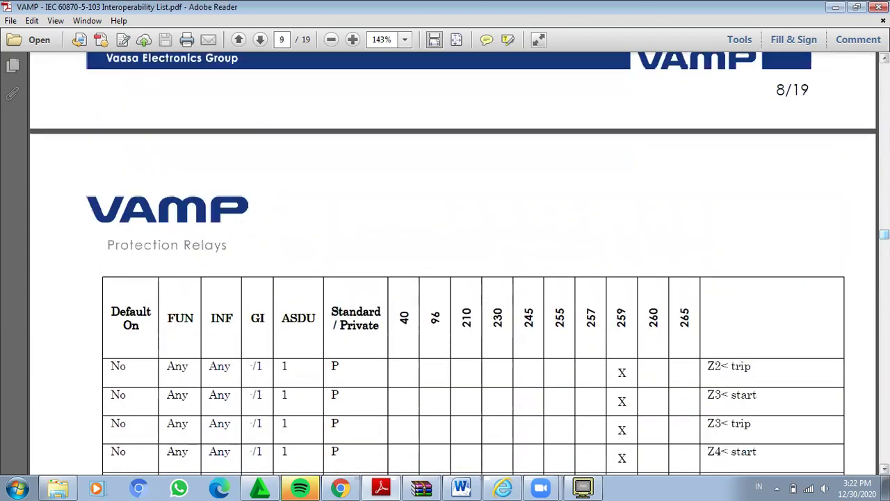
{"action": "scroll", "coordinate": [452, 265], "scroll_direction": "down", "scroll_amount": 20}
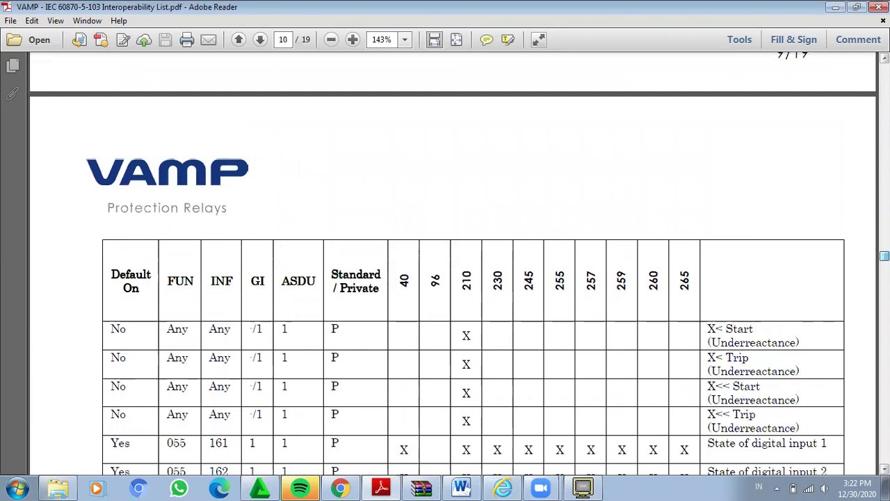
{"action": "scroll", "coordinate": [452, 264], "scroll_direction": "down", "scroll_amount": 15}
{"action": "scroll", "coordinate": [453, 265], "scroll_direction": "down", "scroll_amount": 10}
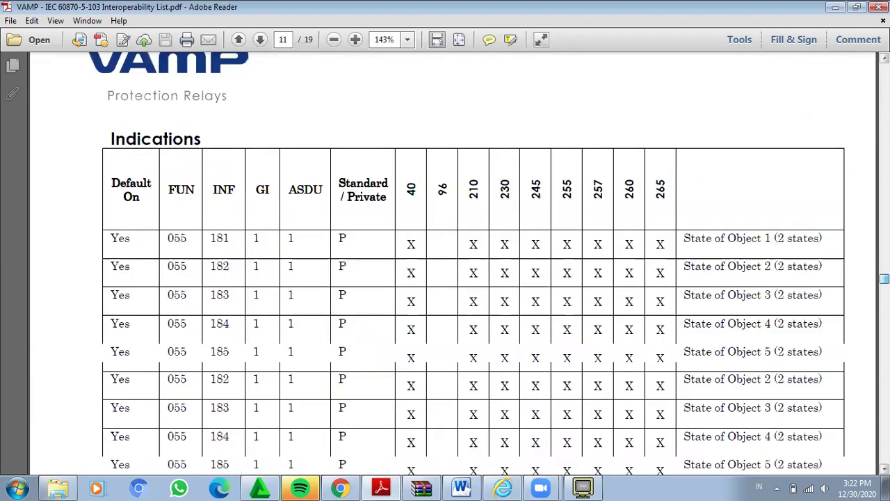
{"action": "scroll", "coordinate": [452, 265], "scroll_direction": "up", "scroll_amount": 3}
{"action": "scroll", "coordinate": [452, 264], "scroll_direction": "down", "scroll_amount": 15}
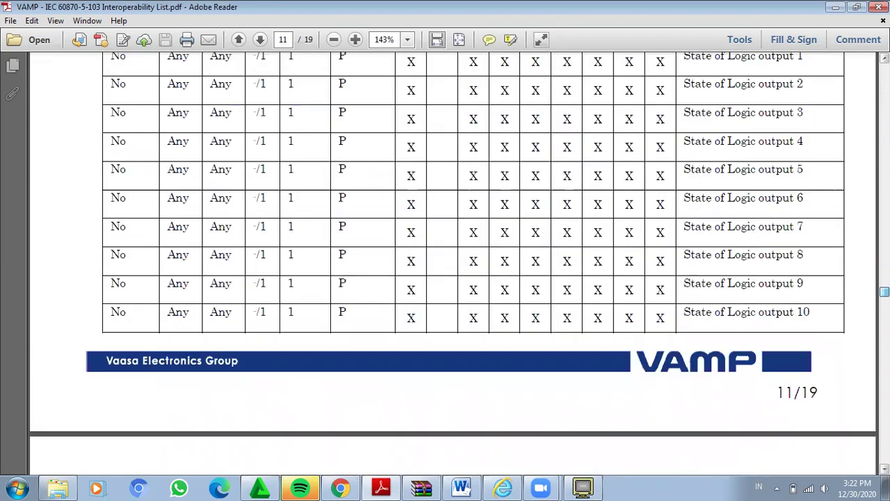
{"action": "scroll", "coordinate": [452, 265], "scroll_direction": "down", "scroll_amount": 15}
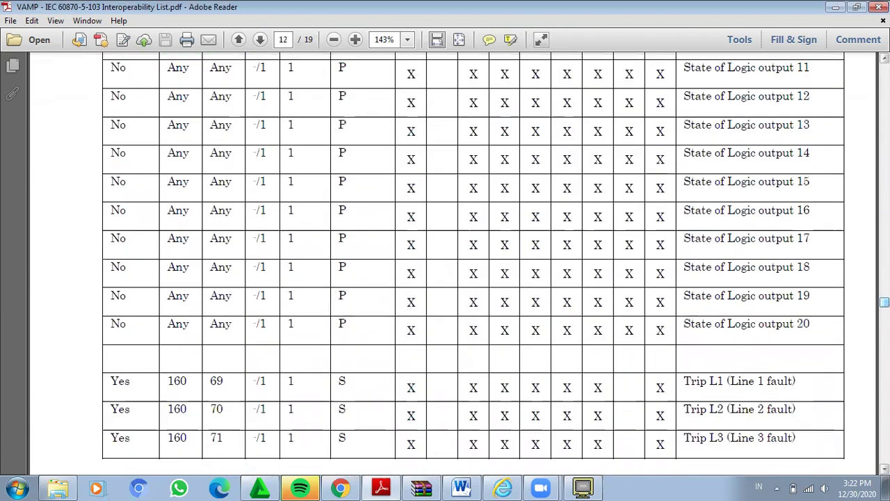
Step: Examine the FUN, INF and ASDU values in the Measurements table on page 13
{"action": "scroll", "coordinate": [452, 264], "scroll_direction": "down", "scroll_amount": 15}
{"action": "scroll", "coordinate": [452, 264], "scroll_direction": "down", "scroll_amount": 5}
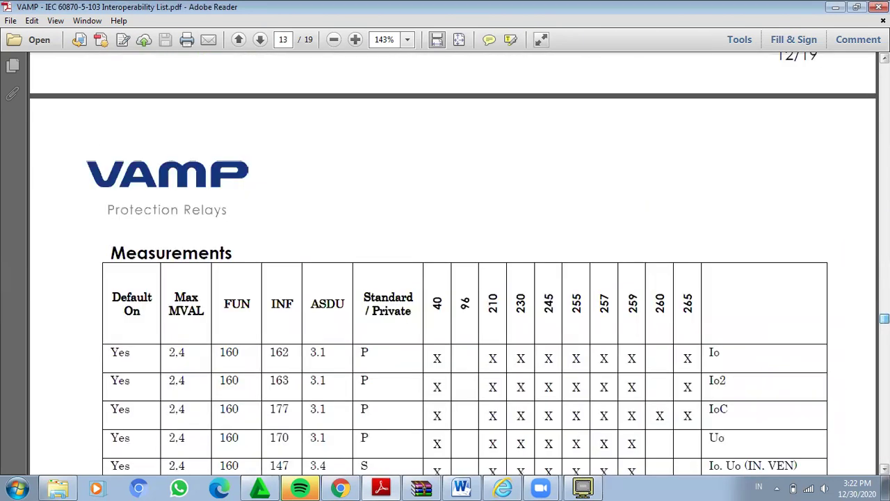
{"action": "scroll", "coordinate": [452, 264], "scroll_direction": "down", "scroll_amount": 2}
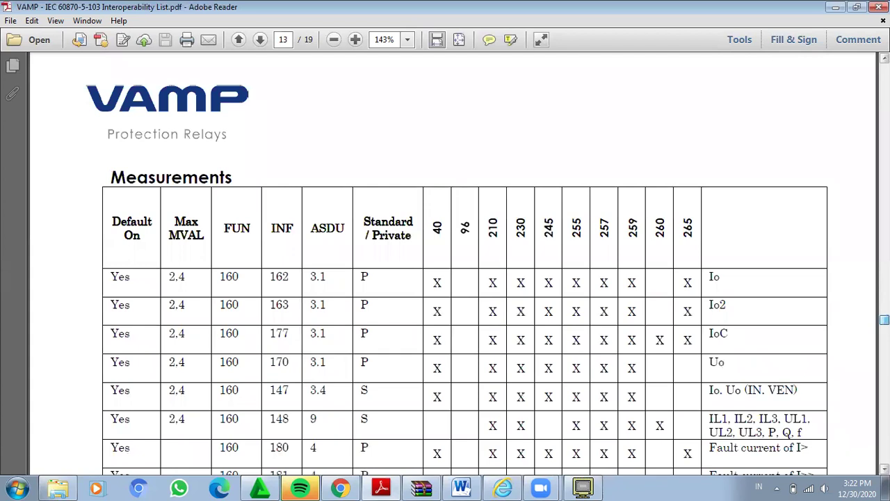
{"action": "scroll", "coordinate": [663, 28], "scroll_direction": "up", "scroll_amount": 3}
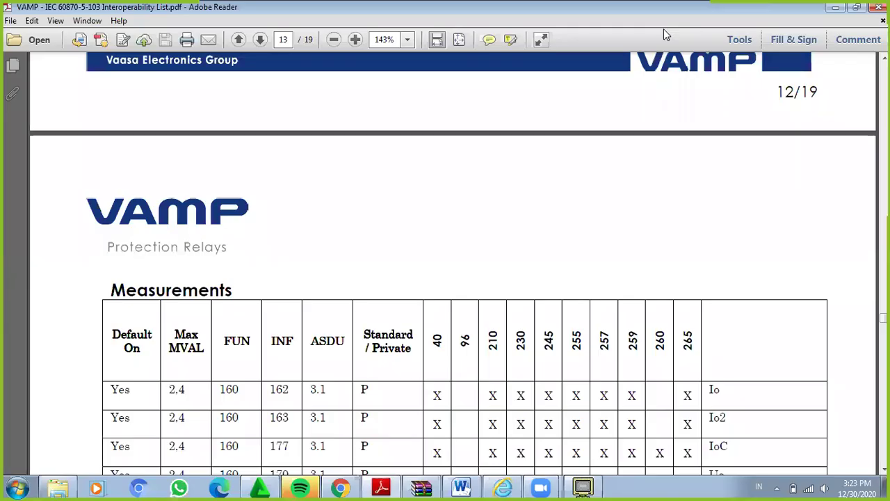
{"action": "left_click", "coordinate": [593, 485]}
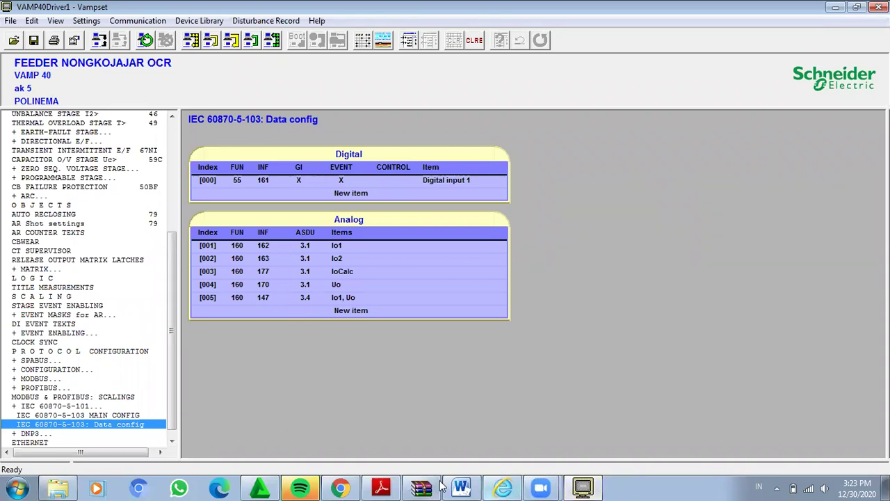
{"action": "mouse_move", "coordinate": [440, 486]}
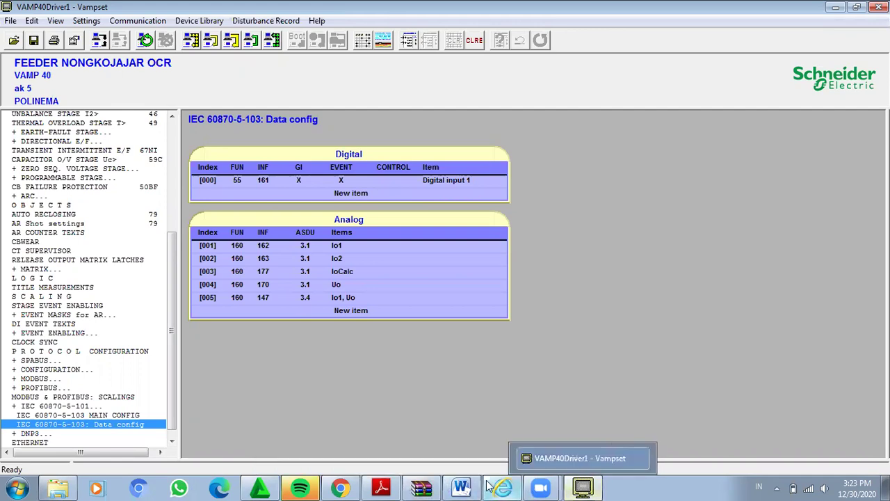
{"action": "left_click", "coordinate": [440, 486]}
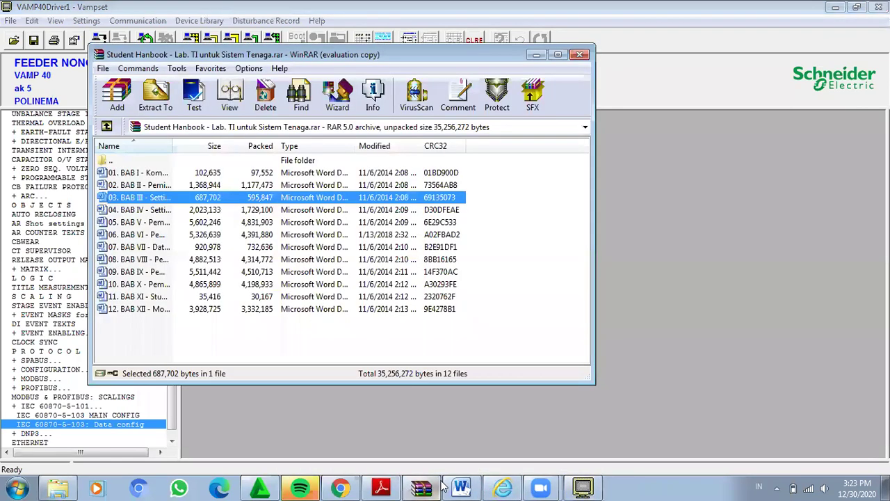
Step: Return to the Interoperability List PDF and examine the VAMP 40 indications on pages 4 to 6, including start, trip and auto-reclose entries
{"action": "left_click", "coordinate": [381, 486]}
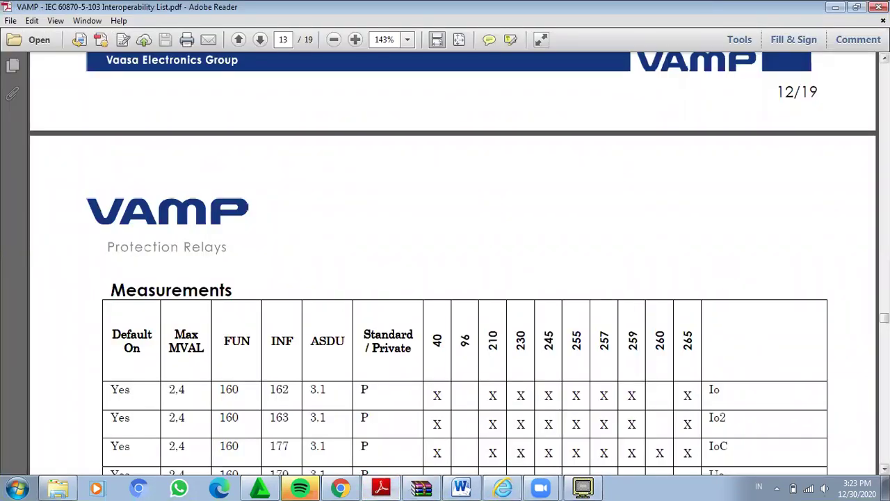
{"action": "left_click_drag", "start_coordinate": [884, 318], "coordinate": [885, 136]}
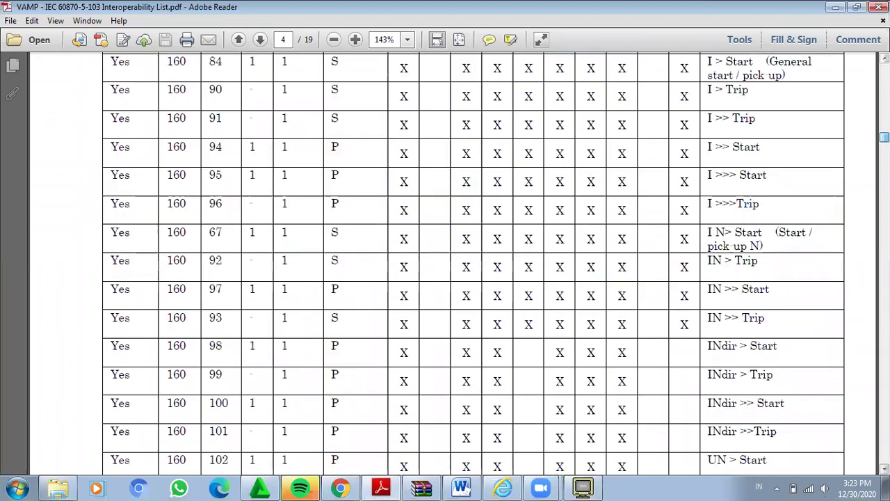
{"action": "scroll", "coordinate": [472, 264], "scroll_direction": "up", "scroll_amount": 3}
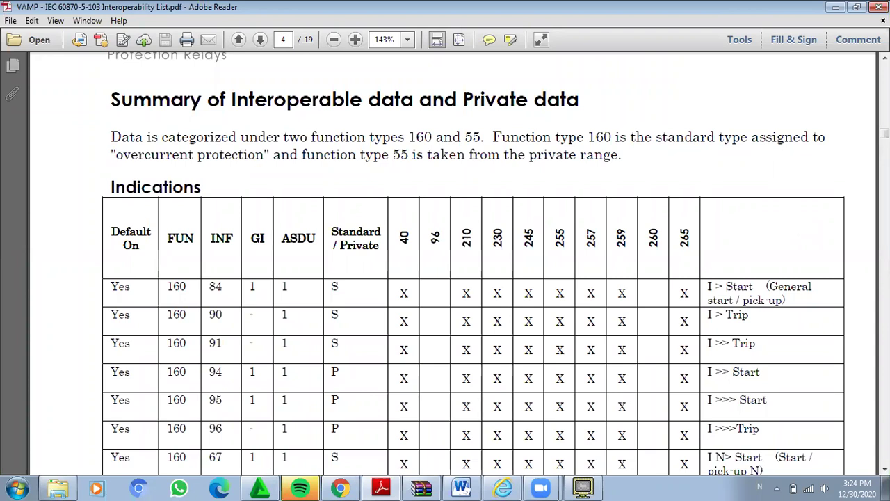
{"action": "scroll", "coordinate": [473, 264], "scroll_direction": "down", "scroll_amount": 3}
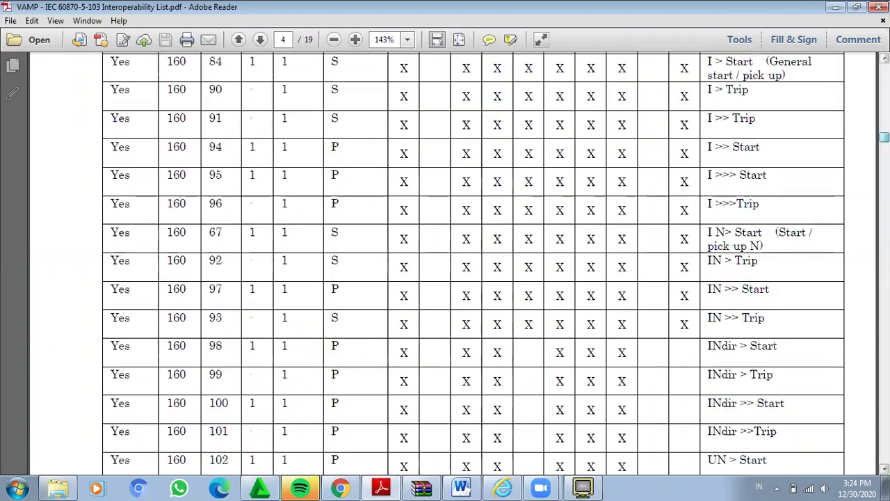
{"action": "scroll", "coordinate": [473, 265], "scroll_direction": "down", "scroll_amount": 5}
{"action": "scroll", "coordinate": [473, 264], "scroll_direction": "down", "scroll_amount": 2}
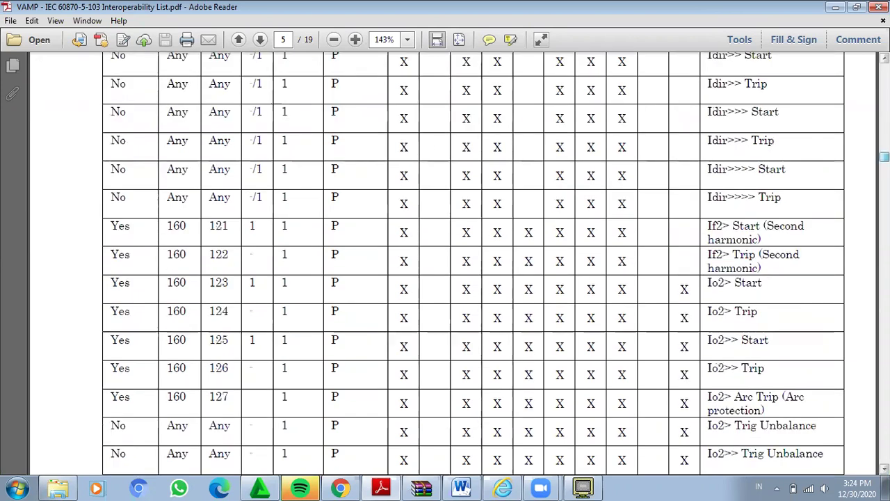
{"action": "scroll", "coordinate": [452, 264], "scroll_direction": "down", "scroll_amount": 6}
{"action": "scroll", "coordinate": [452, 264], "scroll_direction": "down", "scroll_amount": 5}
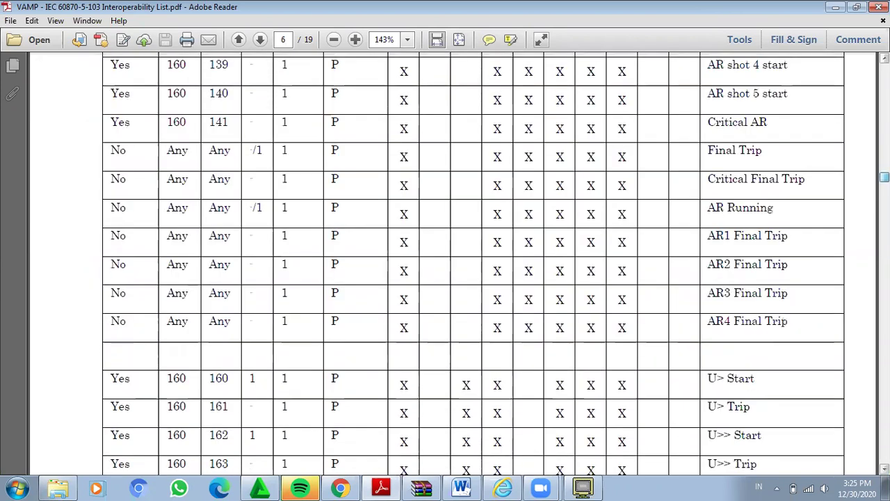
{"action": "scroll", "coordinate": [737, 143], "scroll_direction": "down", "scroll_amount": 2}
{"action": "scroll", "coordinate": [737, 143], "scroll_direction": "down", "scroll_amount": 1}
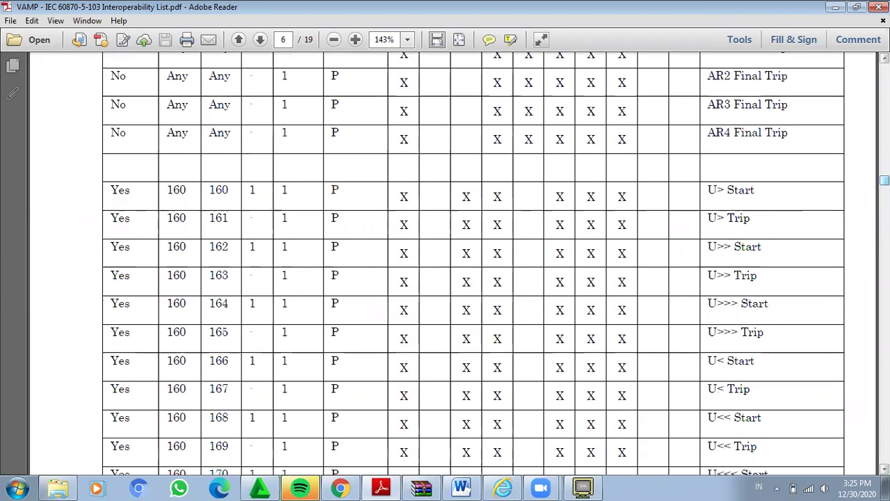
{"action": "scroll", "coordinate": [452, 265], "scroll_direction": "up", "scroll_amount": 4}
{"action": "scroll", "coordinate": [452, 265], "scroll_direction": "up", "scroll_amount": 2}
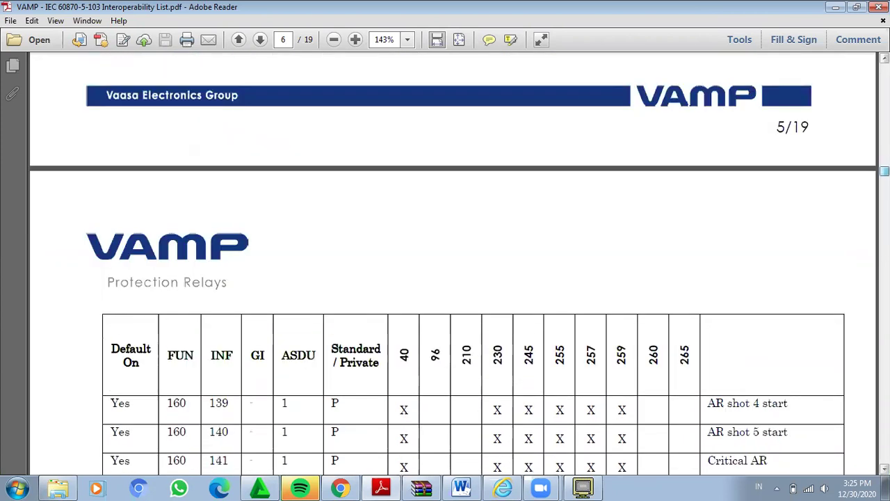
Step: Check the page 6 voltage indications, then in Vampset try the item name Tegangan for the digital item and set FUN and INF to 160
{"action": "scroll", "coordinate": [452, 265], "scroll_direction": "down", "scroll_amount": 3}
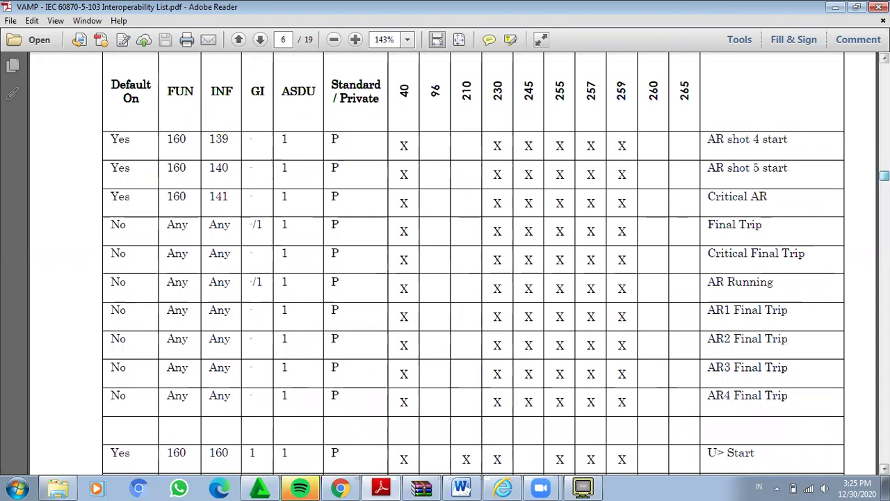
{"action": "scroll", "coordinate": [452, 264], "scroll_direction": "down", "scroll_amount": 2}
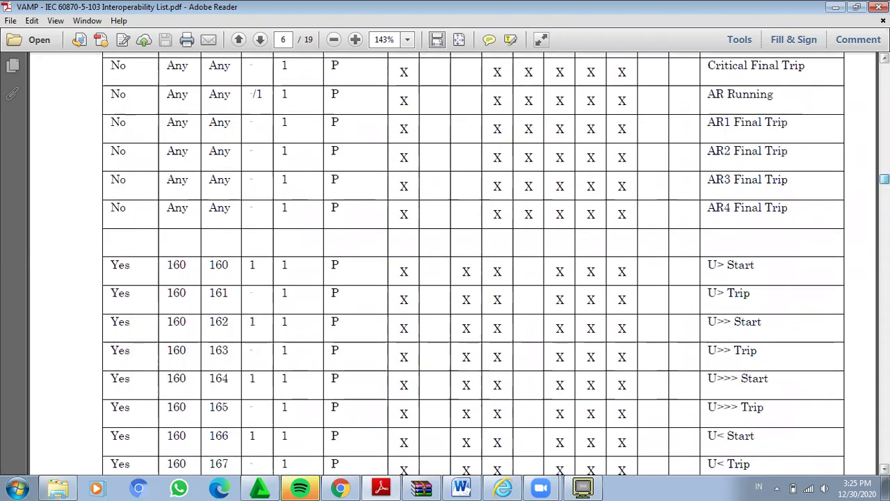
{"action": "scroll", "coordinate": [526, 174], "scroll_direction": "up", "scroll_amount": 3}
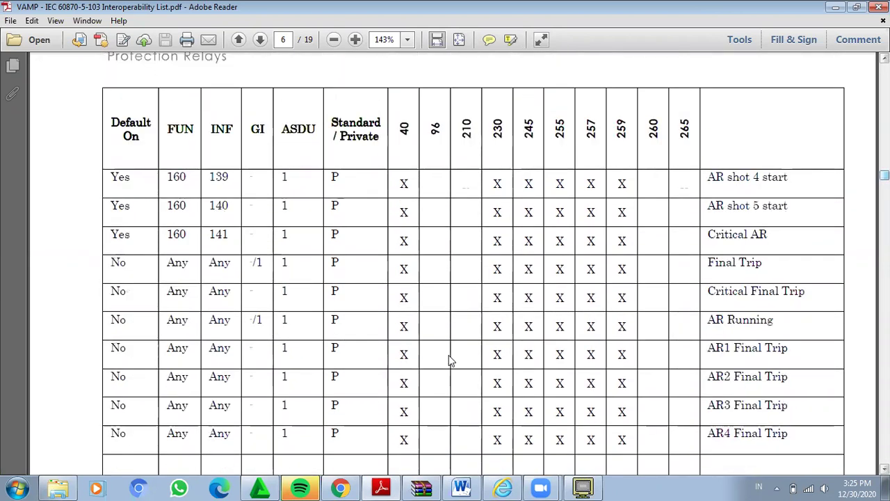
{"action": "left_click", "coordinate": [583, 487]}
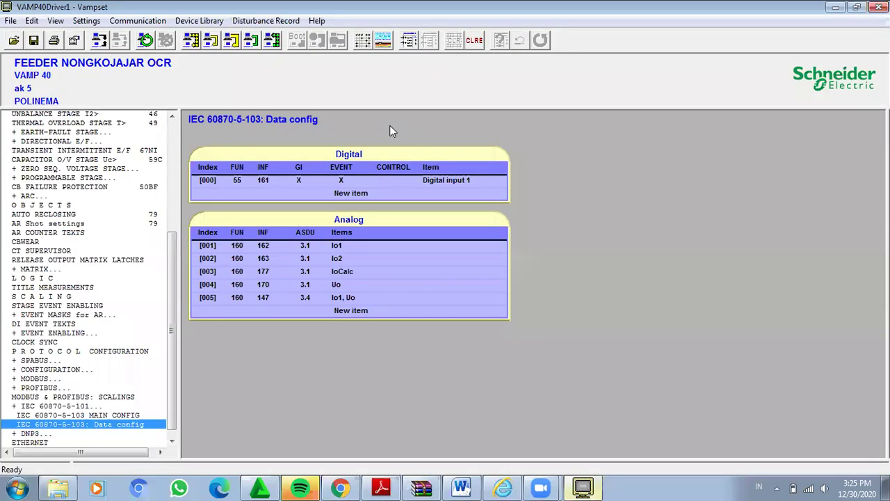
{"action": "double_click", "coordinate": [367, 180]}
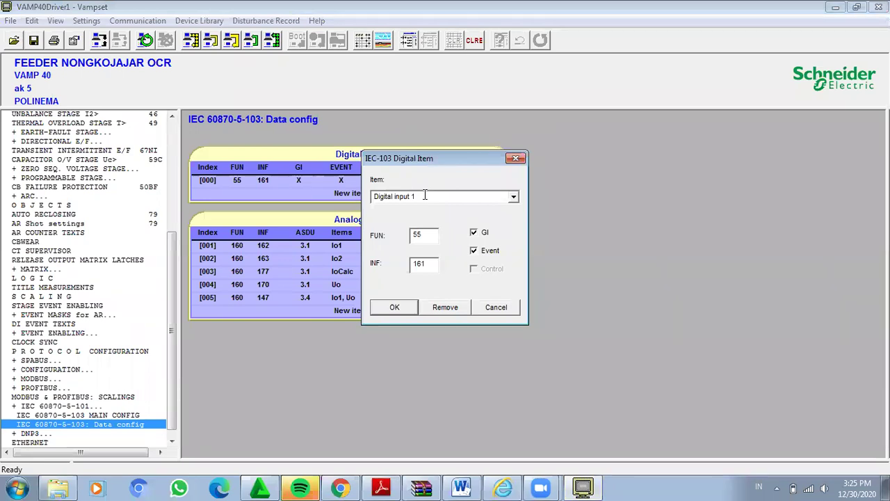
{"action": "double_click", "coordinate": [425, 196]}
{"action": "type", "text": "Tegangan"}
{"action": "left_click", "coordinate": [424, 236]}
{"action": "key", "text": "BackSpace"}
{"action": "key", "text": "BackSpace"}
{"action": "type", "text": "160"}
{"action": "key", "text": "BackSpace"}
{"action": "type", "text": "0"}
{"action": "left_click", "coordinate": [397, 307]}
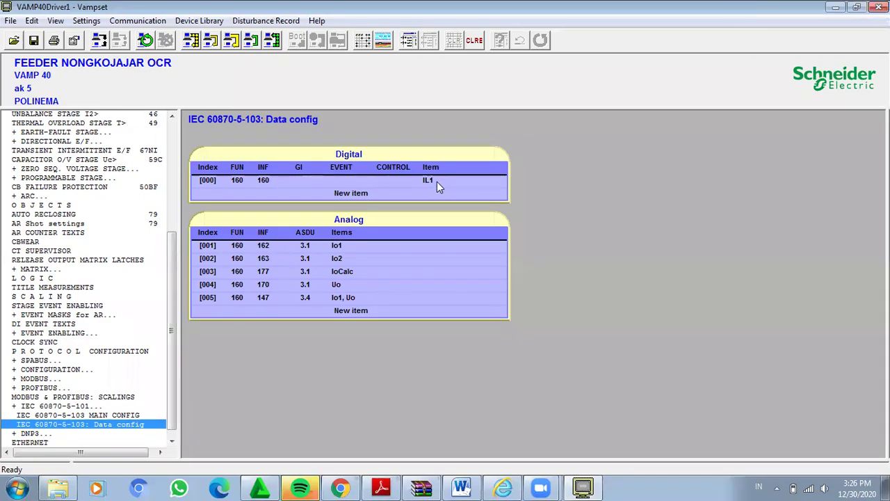
Step: Assign the Uo> start signal to the digital item at index 000
{"action": "left_click", "coordinate": [437, 182]}
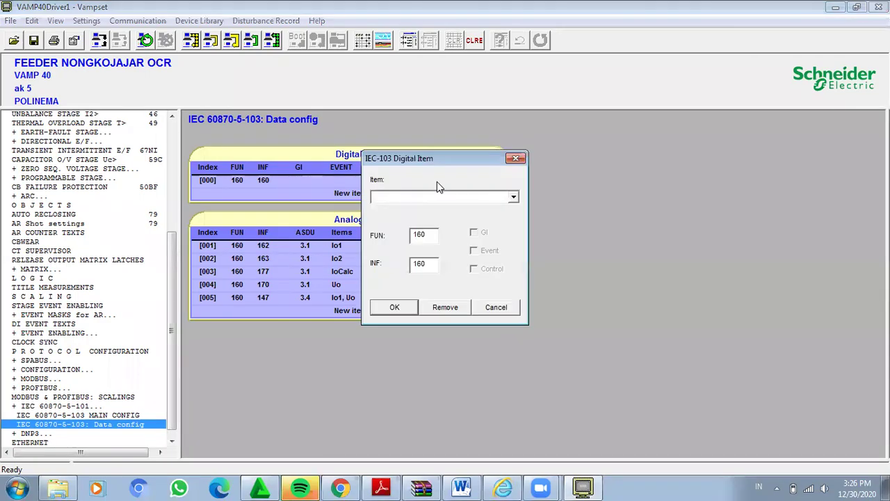
{"action": "left_click", "coordinate": [515, 202]}
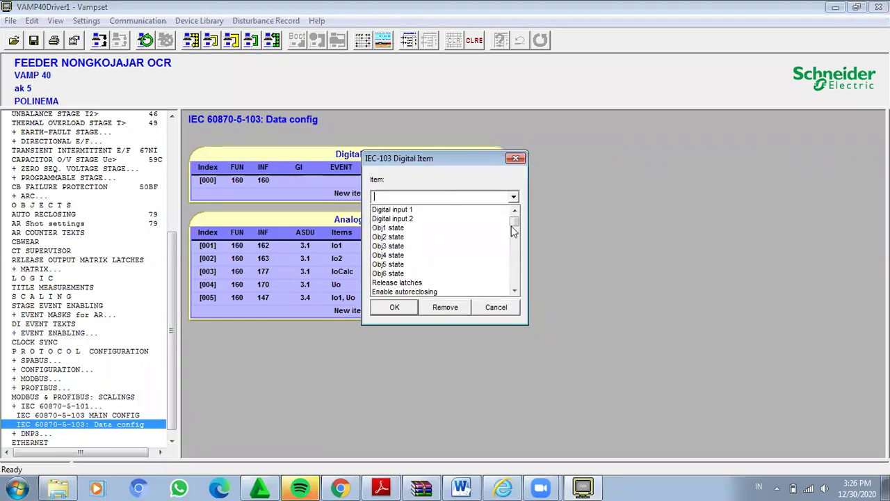
{"action": "scroll", "coordinate": [513, 235], "scroll_direction": "down", "scroll_amount": 4}
{"action": "left_click_drag", "start_coordinate": [513, 235], "coordinate": [512, 271]}
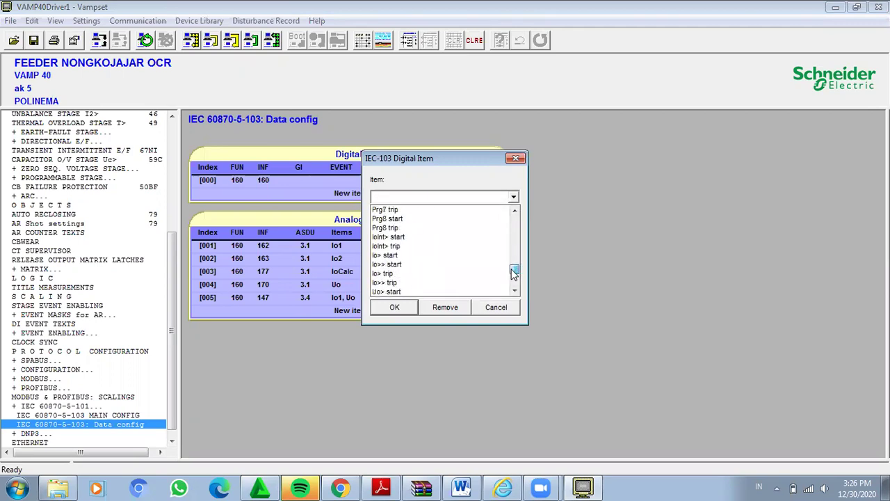
{"action": "left_click", "coordinate": [407, 292]}
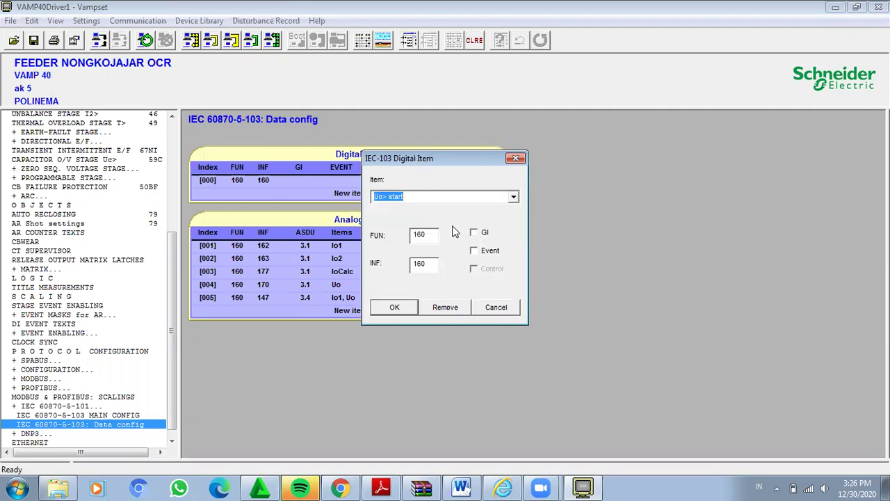
{"action": "left_click", "coordinate": [396, 308]}
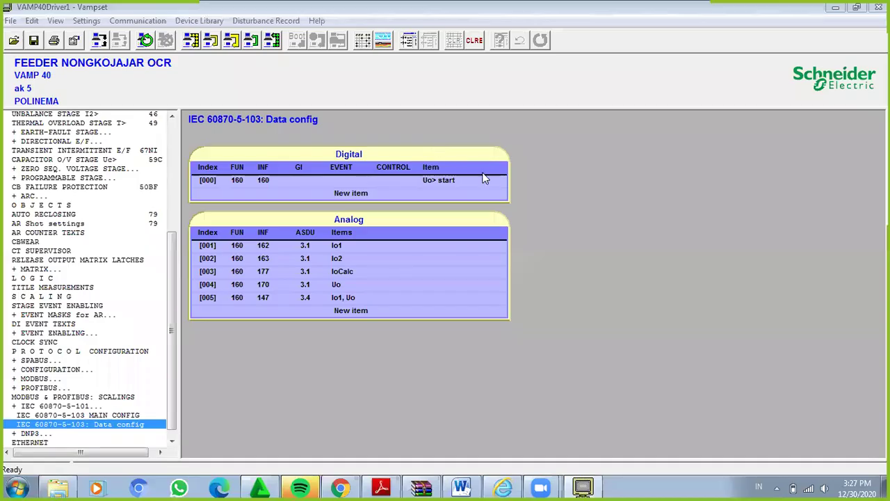
Step: Enable GI and Event for the Uo> start digital item
{"action": "double_click", "coordinate": [448, 180]}
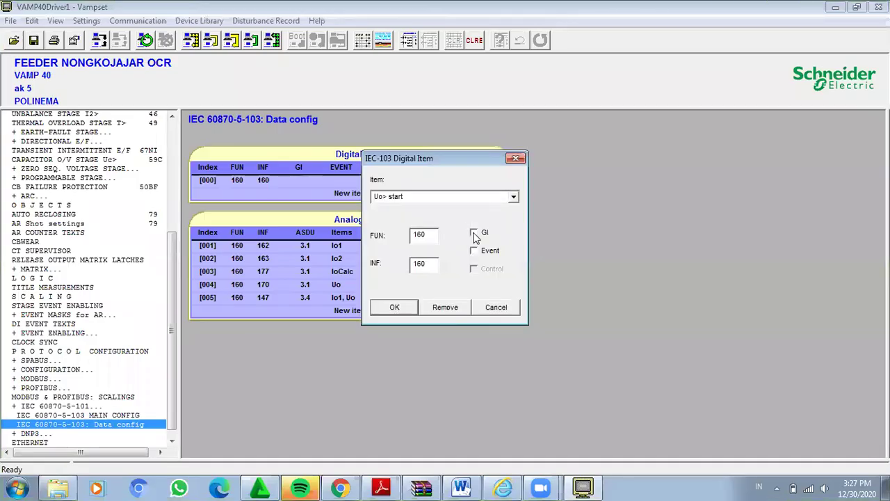
{"action": "left_click", "coordinate": [475, 251]}
{"action": "key", "text": "Return"}
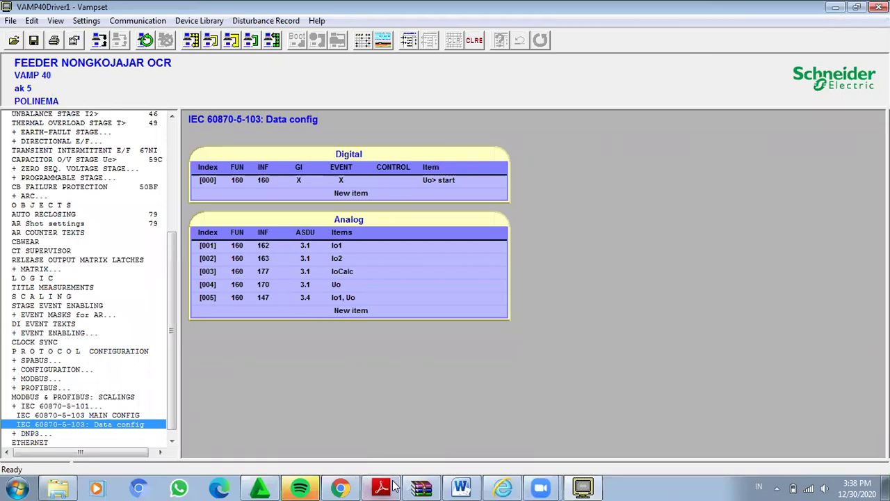
Step: Review the final assignment's monitoring quantities in Chrome, and examine the Measurements table on page 13 of the Interoperability List in Adobe Reader
{"action": "left_click", "coordinate": [348, 487]}
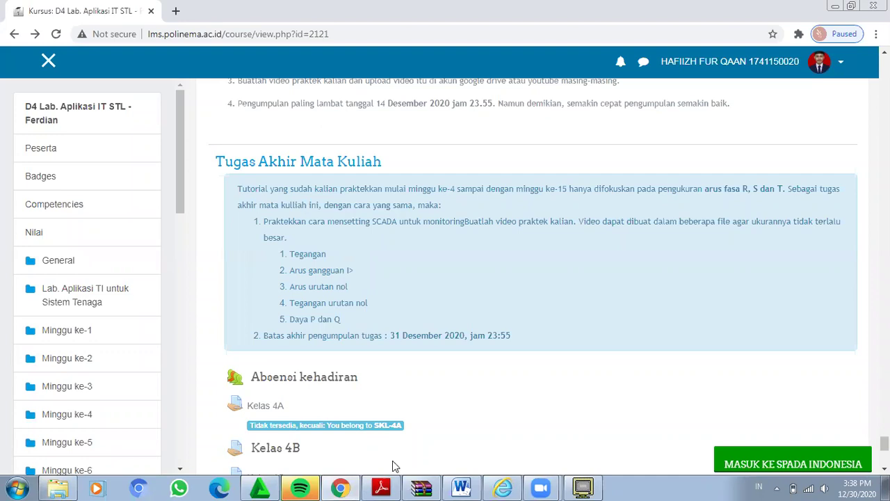
{"action": "left_click", "coordinate": [384, 487]}
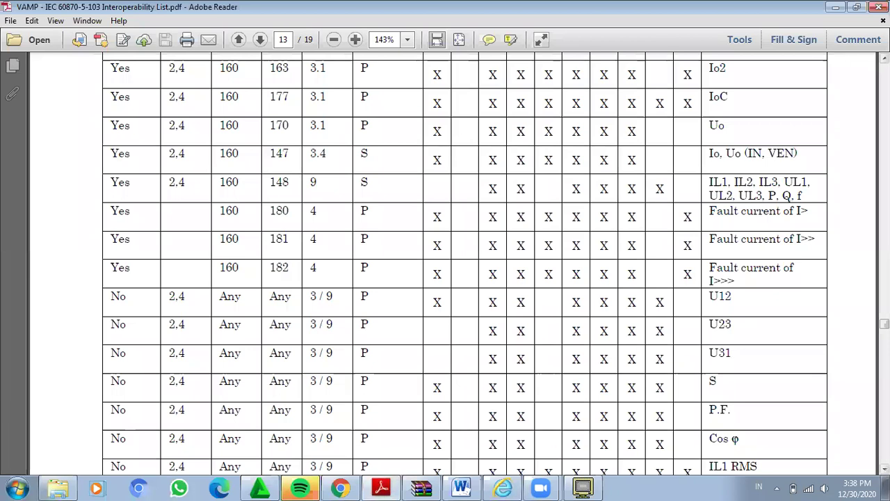
{"action": "scroll", "coordinate": [452, 265], "scroll_direction": "up", "scroll_amount": 5}
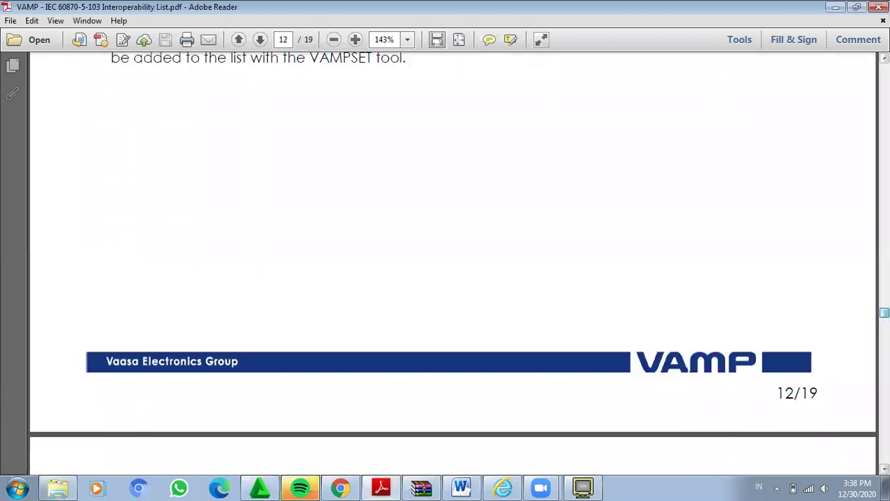
{"action": "scroll", "coordinate": [453, 264], "scroll_direction": "down", "scroll_amount": 5}
{"action": "scroll", "coordinate": [452, 265], "scroll_direction": "down", "scroll_amount": 2}
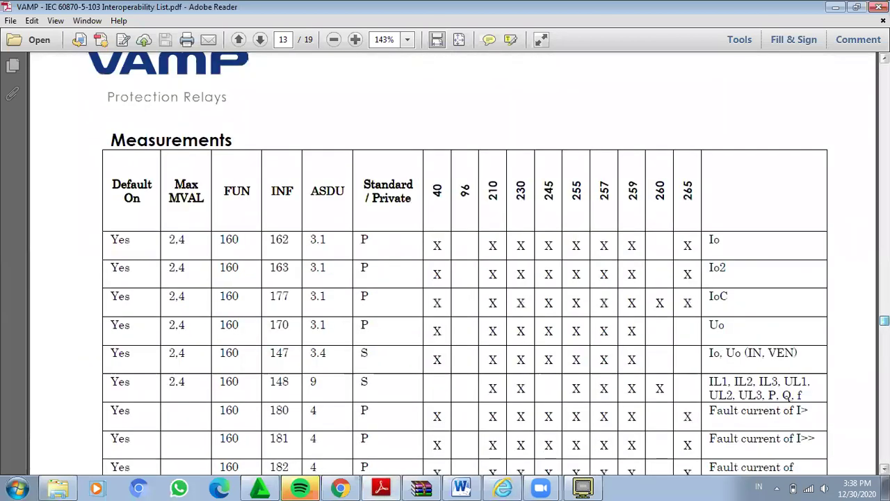
{"action": "scroll", "coordinate": [452, 264], "scroll_direction": "down", "scroll_amount": 6}
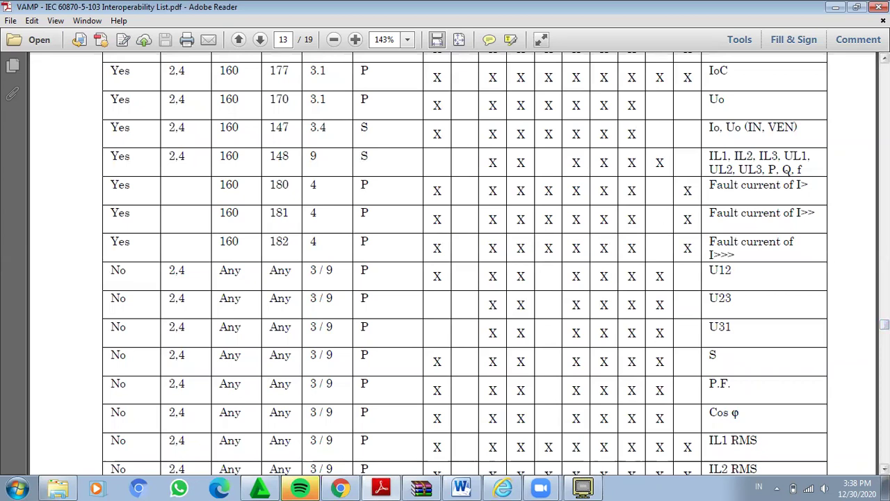
{"action": "scroll", "coordinate": [465, 264], "scroll_direction": "up", "scroll_amount": 4}
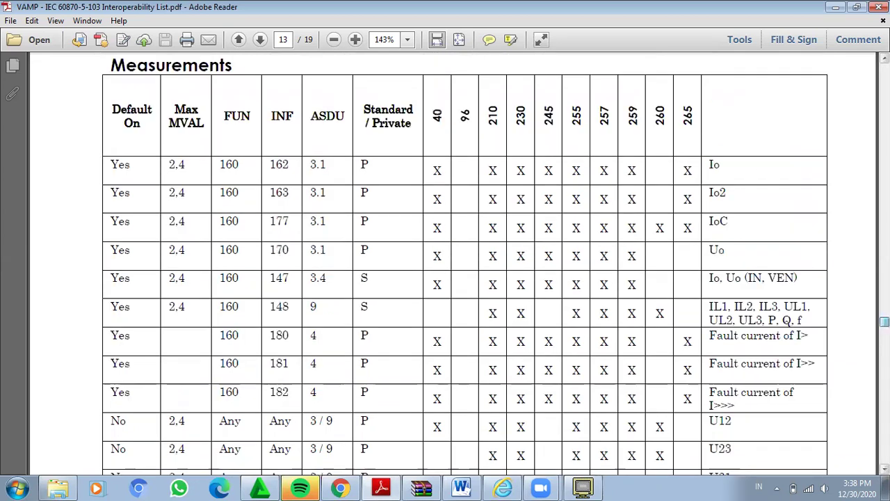
{"action": "scroll", "coordinate": [465, 264], "scroll_direction": "down", "scroll_amount": 2}
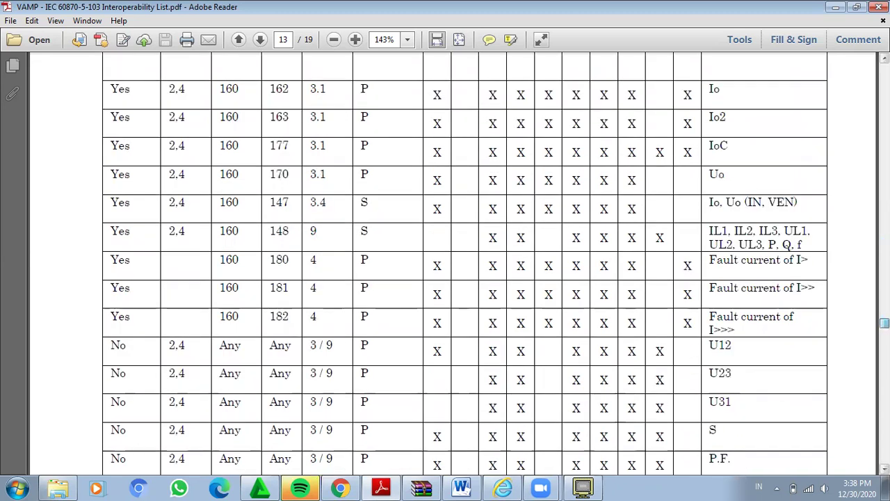
{"action": "scroll", "coordinate": [646, 373], "scroll_direction": "up", "scroll_amount": 2}
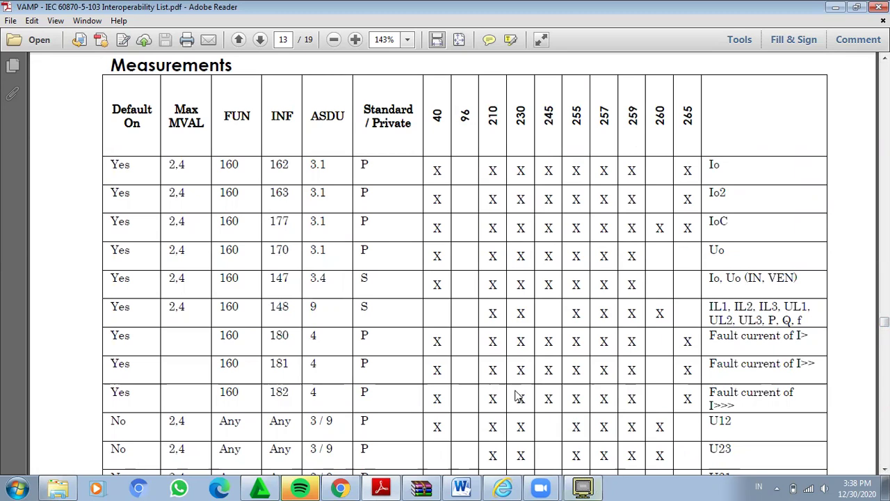
Step: Return to Vampset and set the INF of the Io1 analog item to 180
{"action": "key", "text": "alt+Tab"}
{"action": "double_click", "coordinate": [344, 249]}
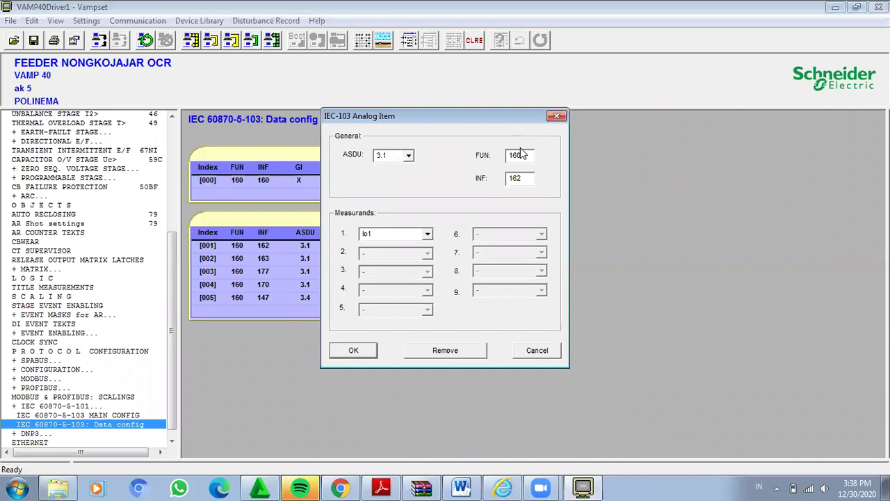
{"action": "left_click", "coordinate": [523, 178]}
{"action": "key", "text": "BackSpace"}
{"action": "key", "text": "BackSpace"}
{"action": "left_click", "coordinate": [354, 353]}
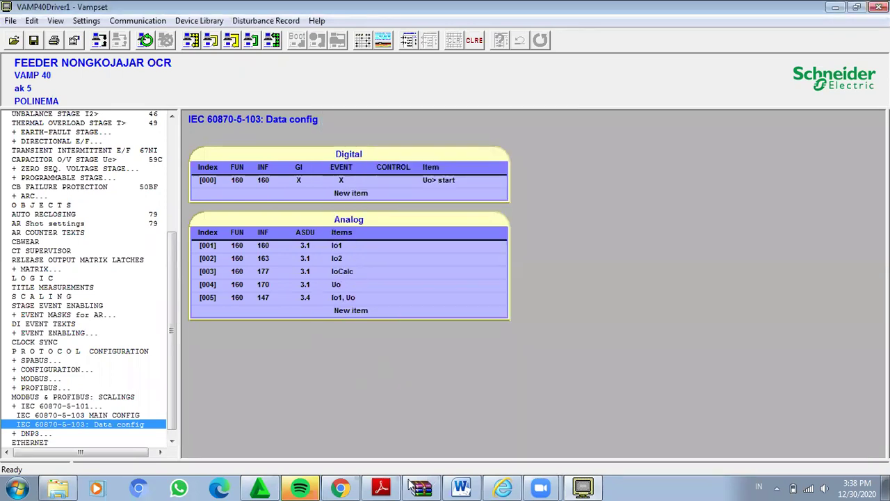
Step: Check the Measurements table, then set the first Vampset analog item to ASDU 4 with Fault current of I> as its measurand
{"action": "left_click", "coordinate": [382, 487]}
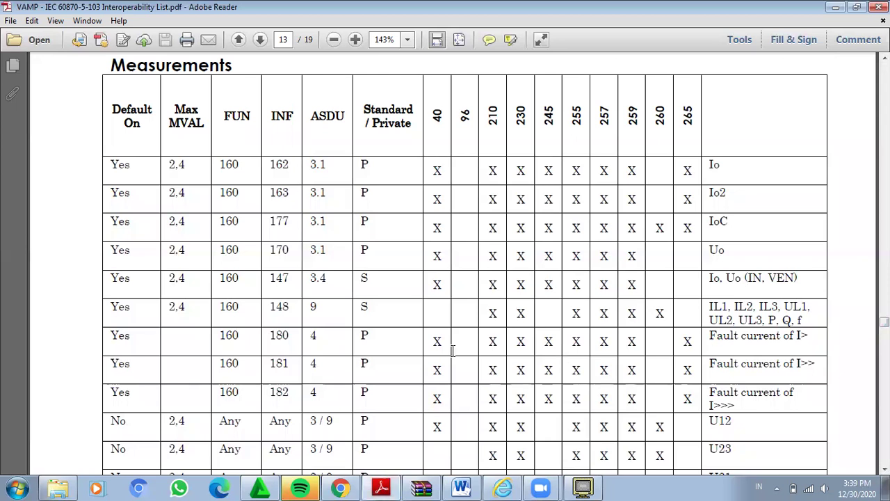
{"action": "left_click", "coordinate": [594, 485]}
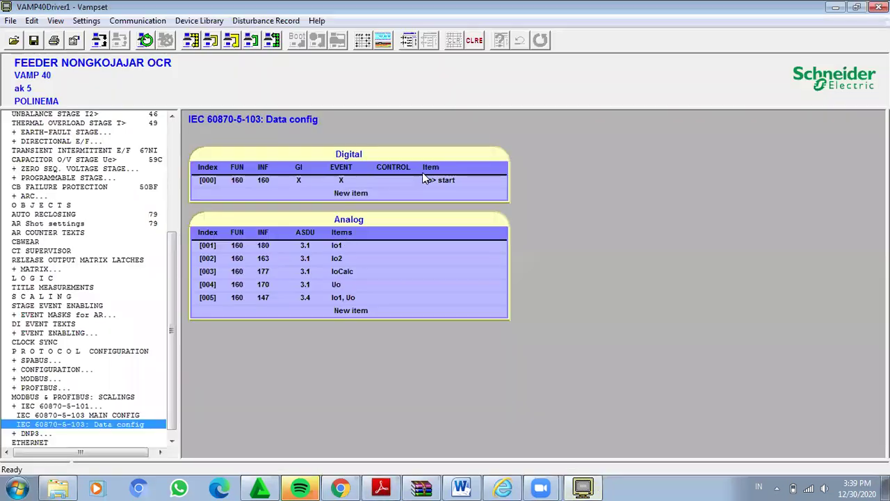
{"action": "left_click", "coordinate": [337, 248]}
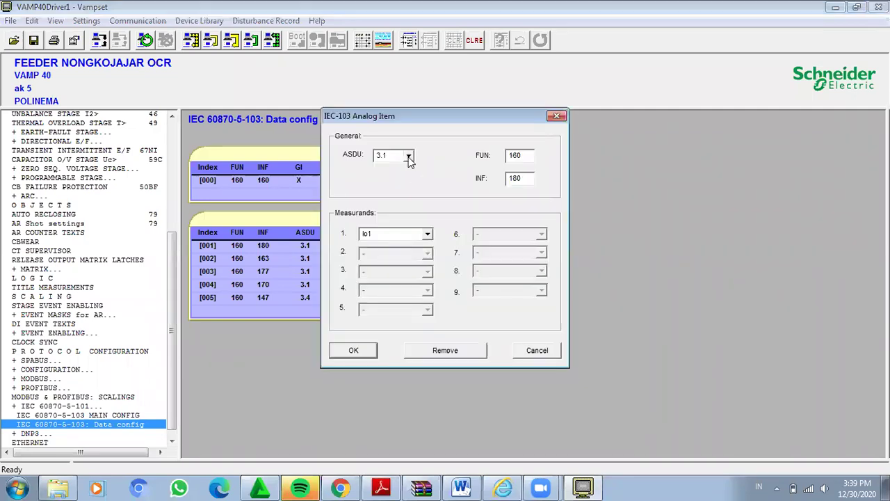
{"action": "left_click", "coordinate": [409, 157]}
{"action": "left_click", "coordinate": [395, 206]}
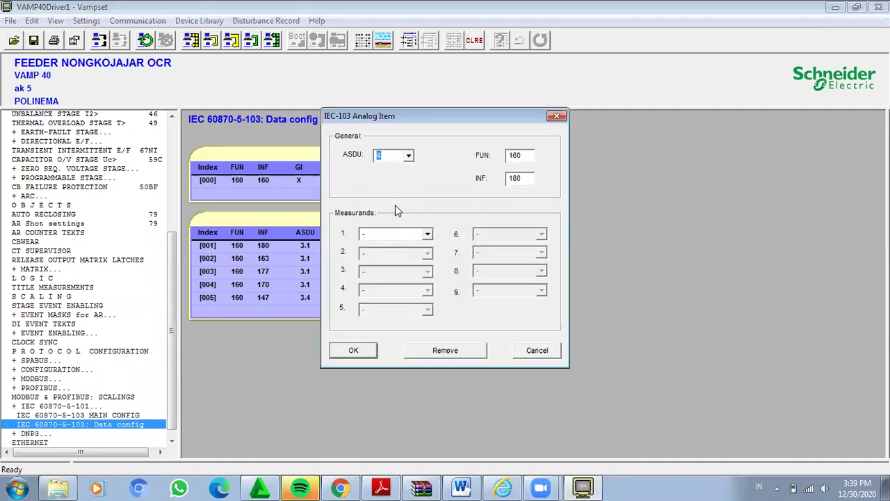
{"action": "left_click", "coordinate": [428, 235]}
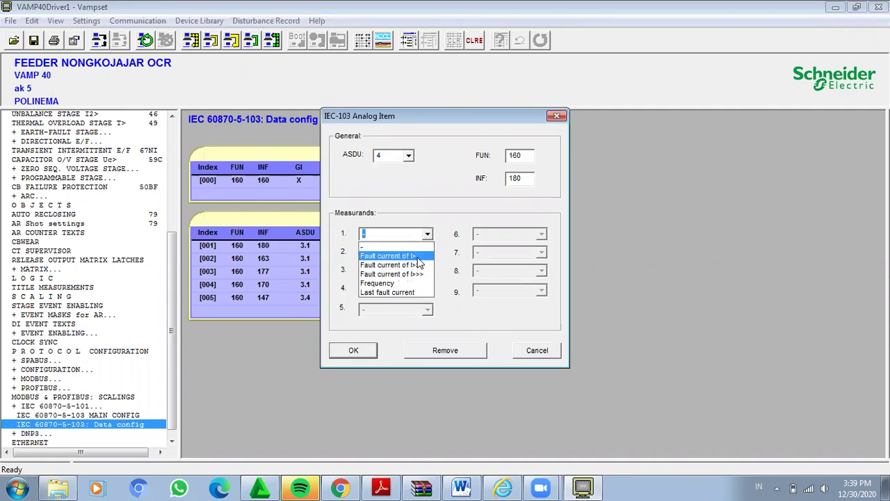
{"action": "left_click", "coordinate": [418, 256]}
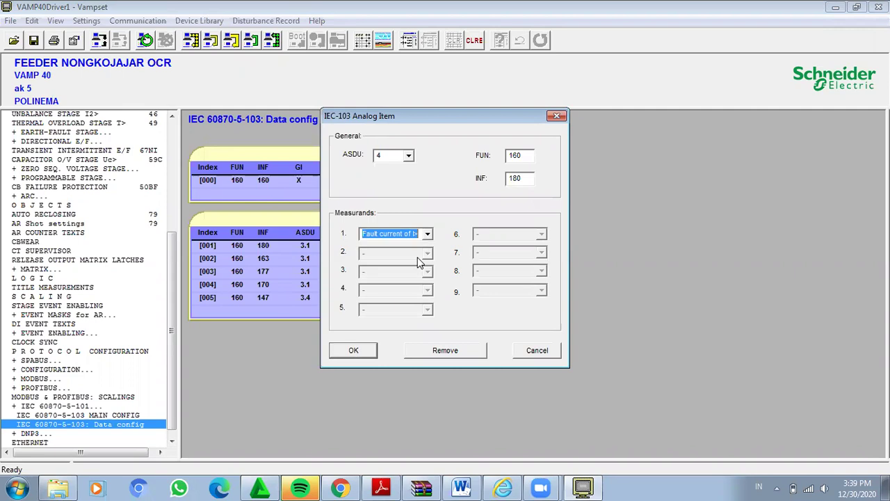
{"action": "left_click", "coordinate": [353, 349]}
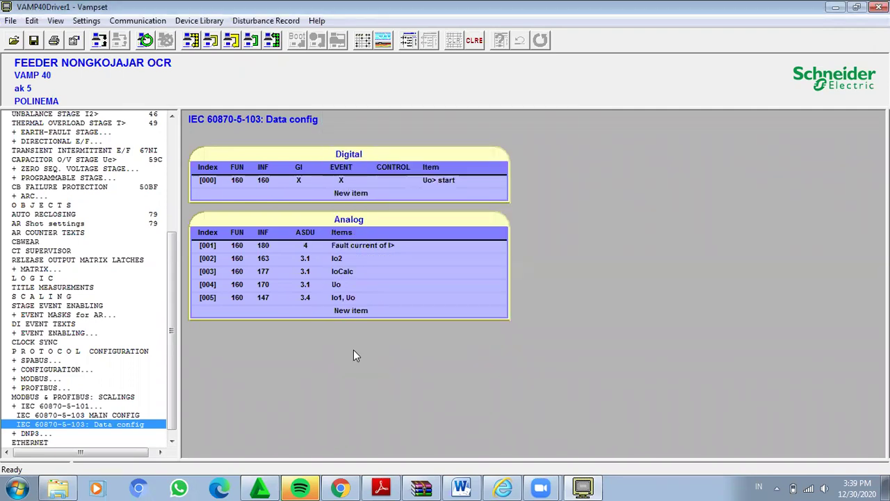
Step: Check the assignment in Chrome and the Measurements table in Adobe Reader, then set the Io2 analog item's INF to 170 in Vampset
{"action": "left_click", "coordinate": [381, 487]}
{"action": "left_click", "coordinate": [340, 487]}
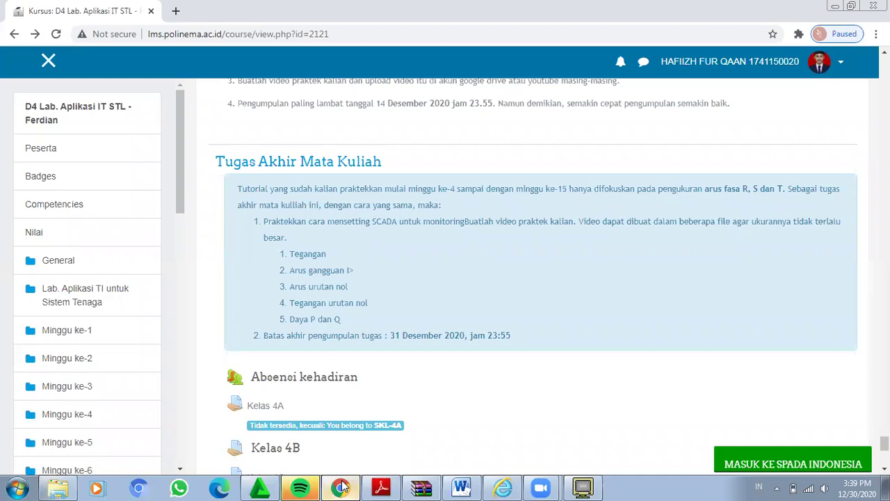
{"action": "left_click", "coordinate": [384, 486]}
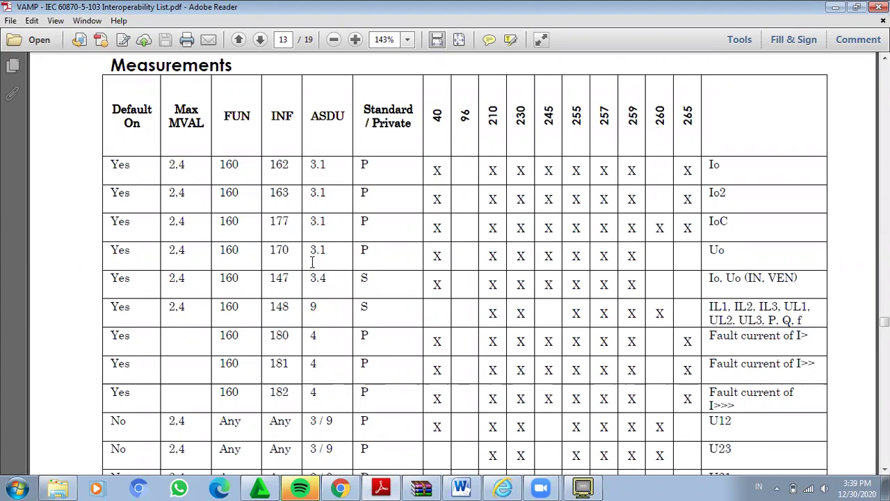
{"action": "left_click", "coordinate": [583, 487]}
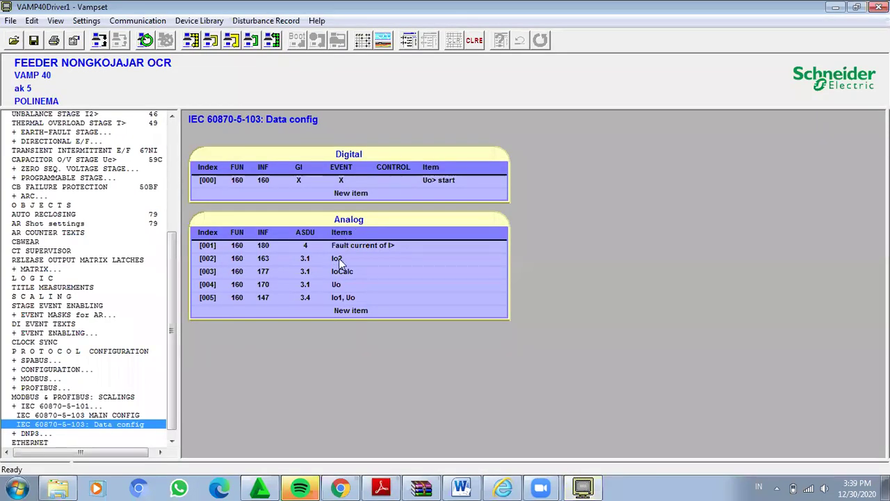
{"action": "double_click", "coordinate": [339, 258]}
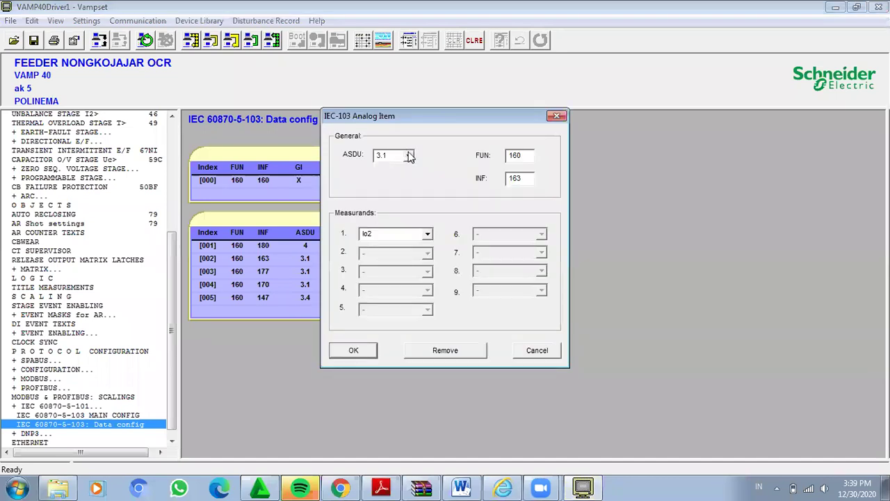
{"action": "left_click", "coordinate": [388, 485]}
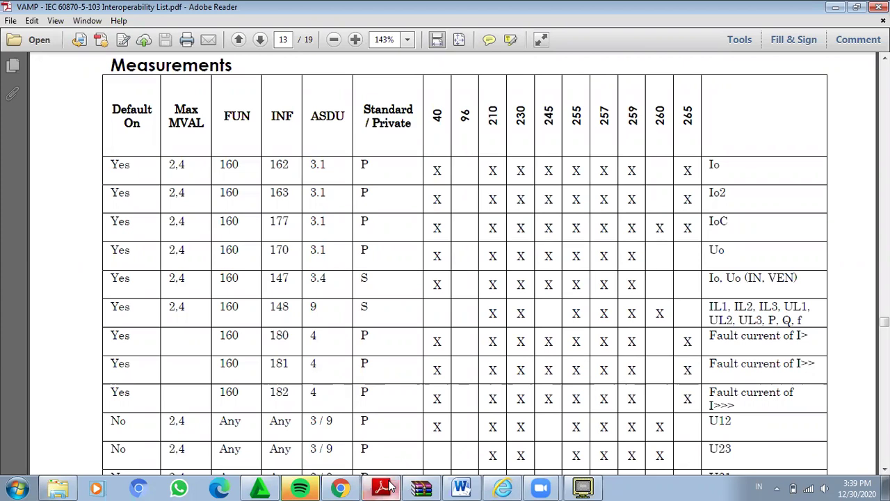
{"action": "left_click", "coordinate": [388, 486]}
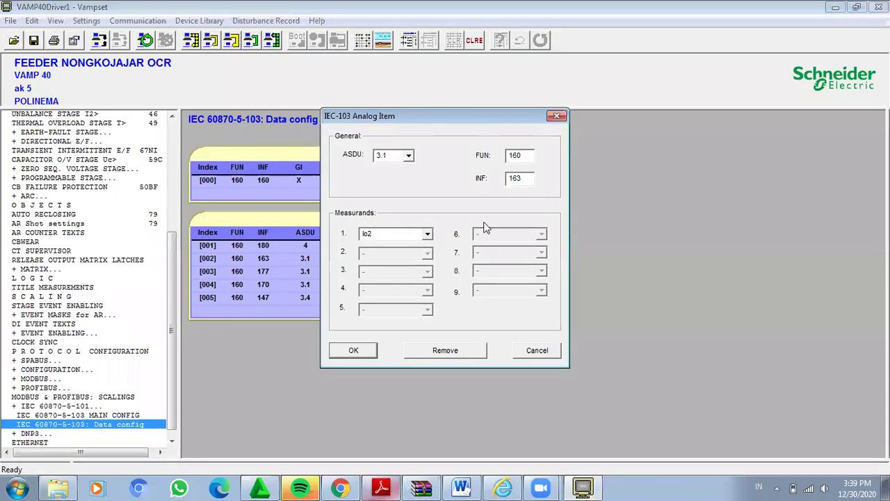
{"action": "left_click", "coordinate": [379, 485]}
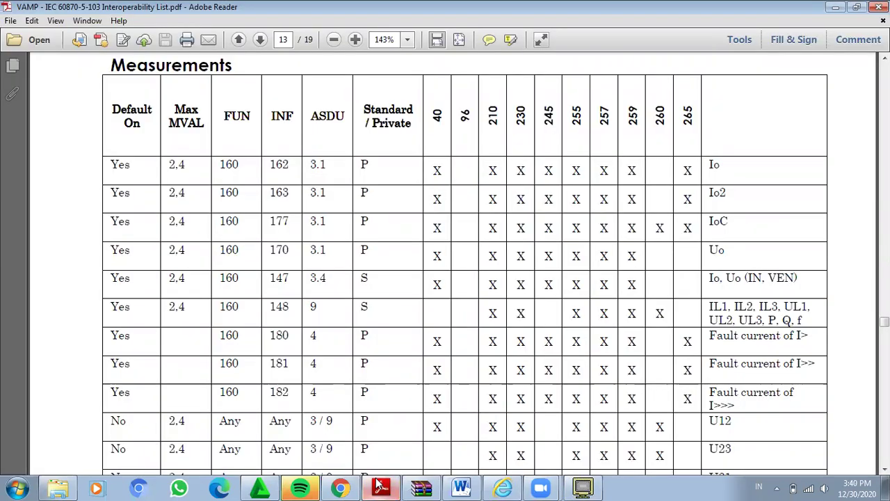
{"action": "left_click", "coordinate": [379, 485]}
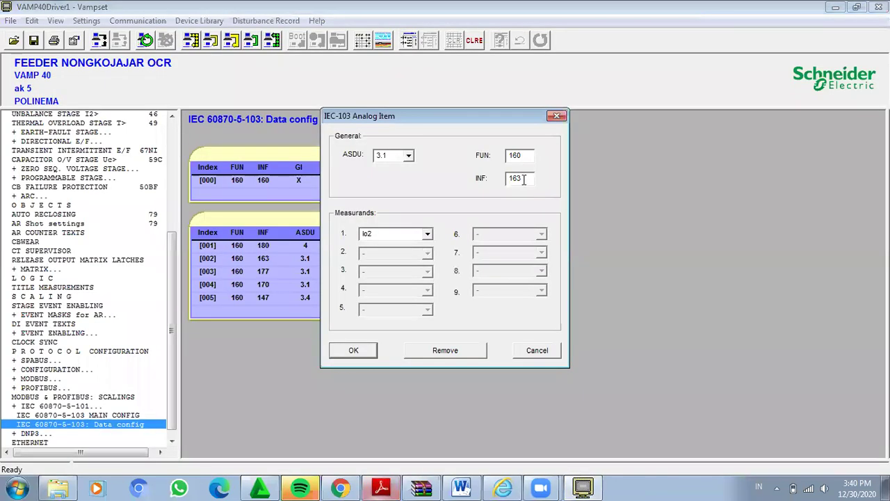
{"action": "left_click_drag", "start_coordinate": [523, 179], "coordinate": [505, 183]}
{"action": "type", "text": "170"}
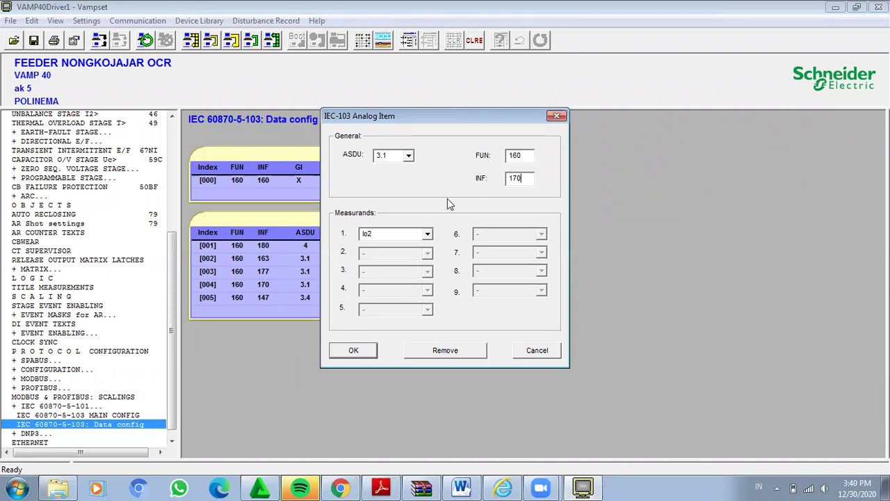
Step: Check the Measurements table in Adobe Reader, then set the second Vampset analog item's measurand to Uo and save the item
{"action": "left_click", "coordinate": [381, 485]}
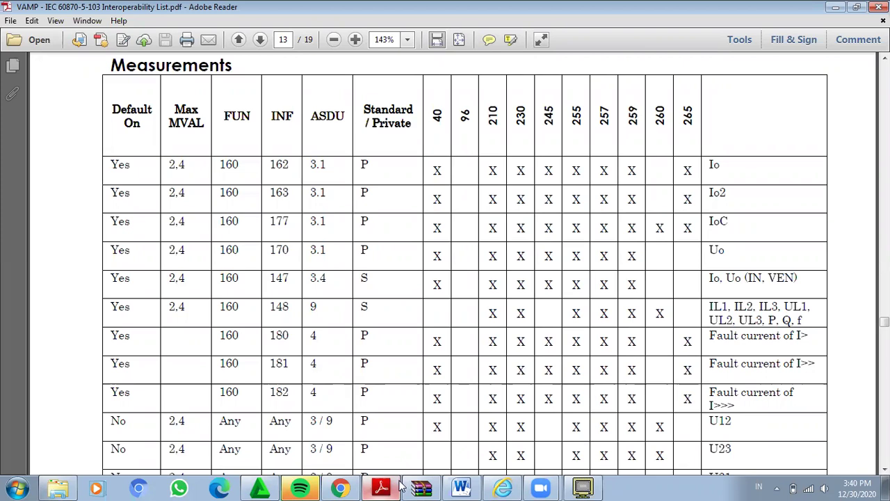
{"action": "left_click", "coordinate": [583, 487]}
{"action": "left_click", "coordinate": [427, 234]}
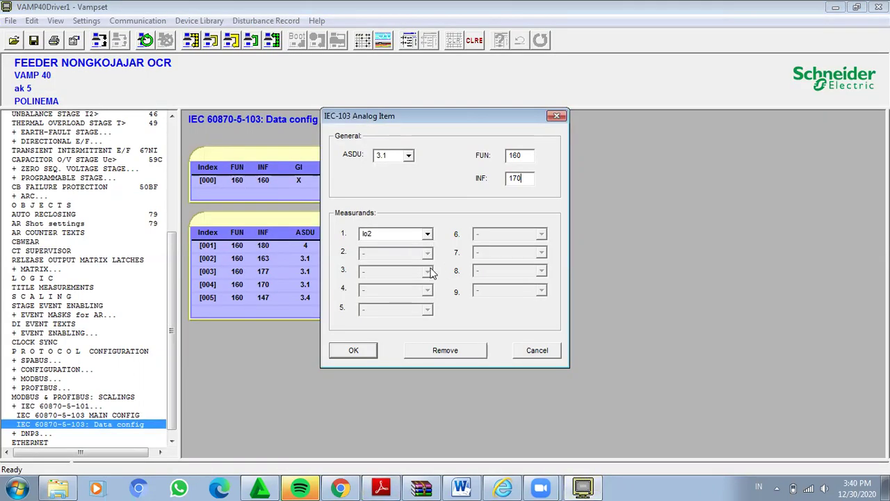
{"action": "scroll", "coordinate": [429, 275], "scroll_direction": "up", "scroll_amount": 1}
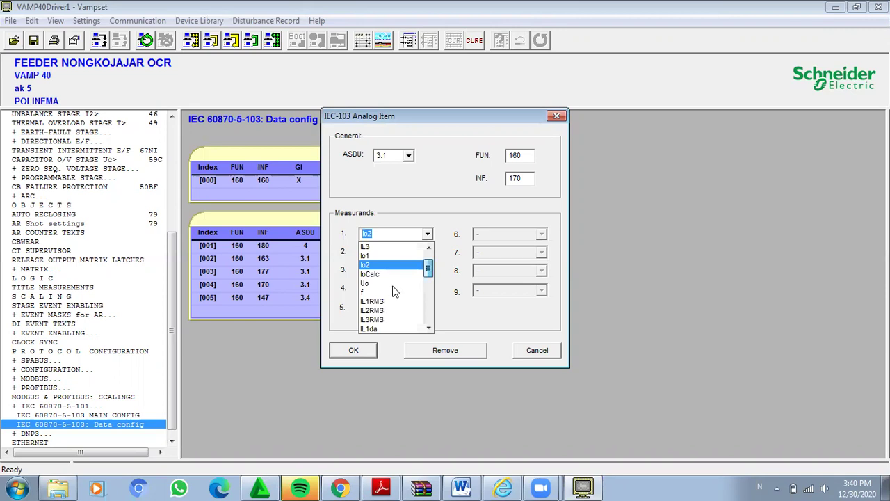
{"action": "left_click", "coordinate": [393, 284]}
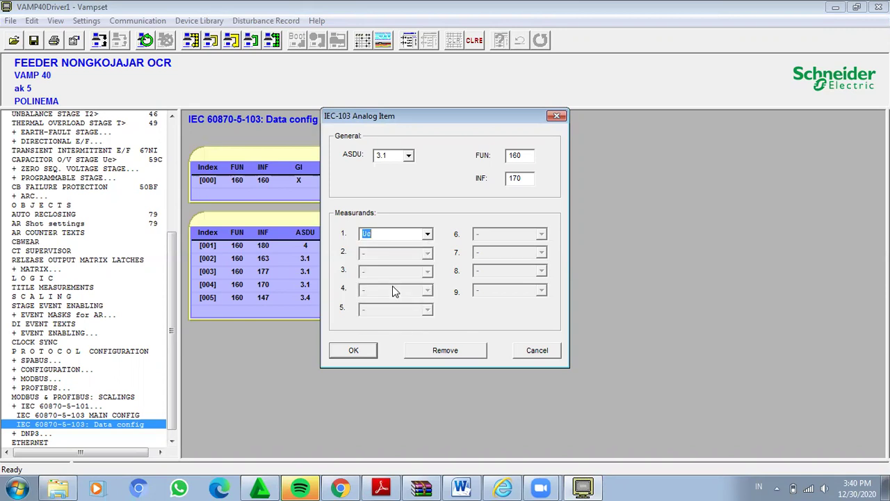
{"action": "left_click", "coordinate": [368, 351]}
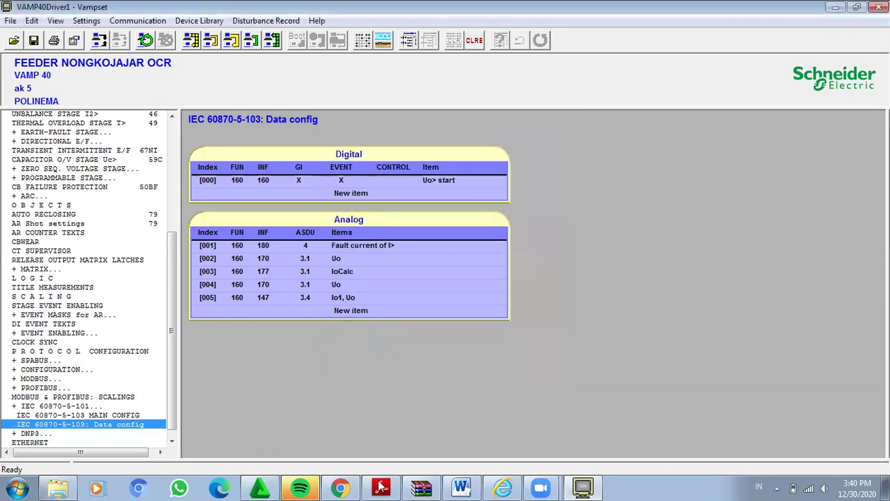
Step: Review the final assignment's monitoring quantities in Chrome and the Measurements table in Adobe Reader against Vampset's configured data items
{"action": "left_click", "coordinate": [341, 487]}
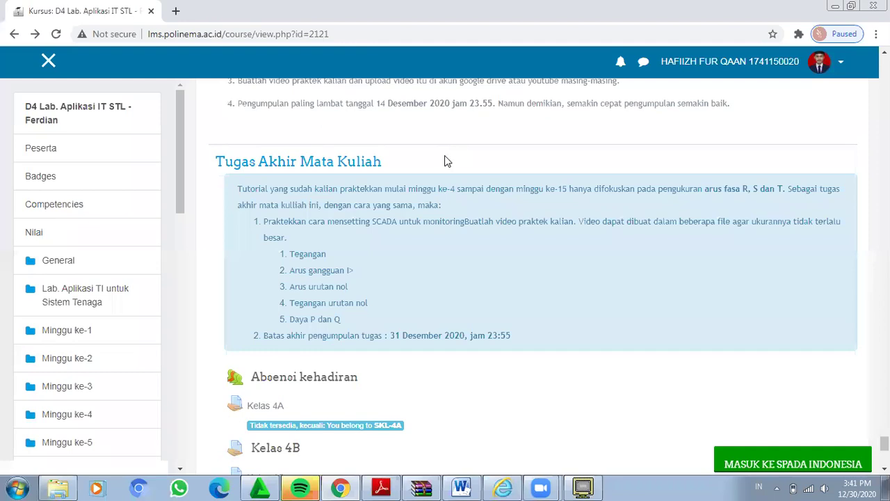
{"action": "left_click", "coordinate": [595, 485]}
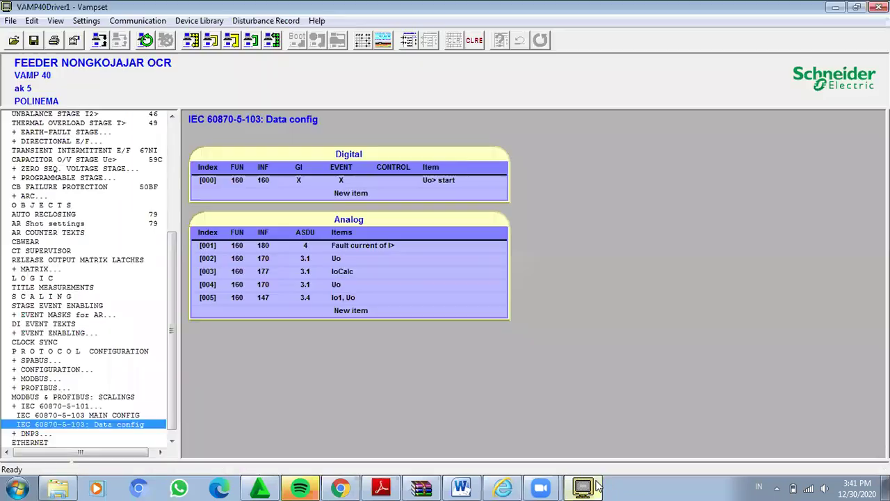
{"action": "left_click", "coordinate": [350, 487]}
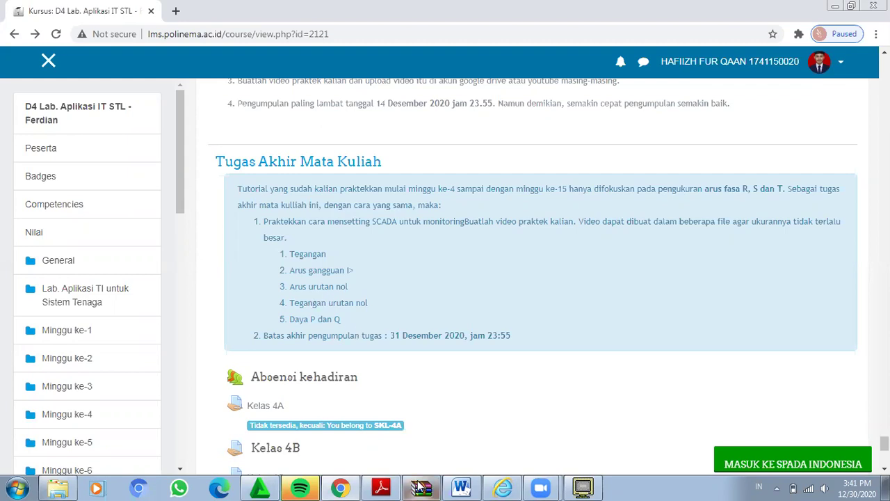
{"action": "mouse_move", "coordinate": [421, 487]}
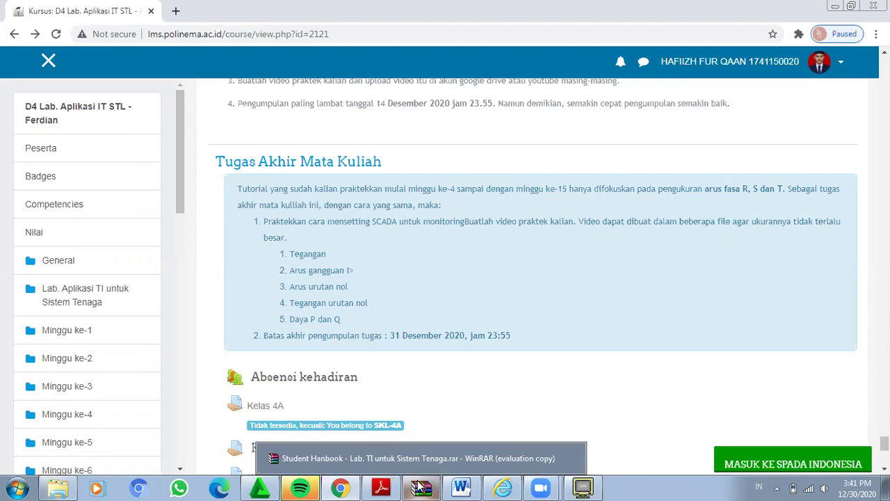
{"action": "left_click", "coordinate": [383, 487]}
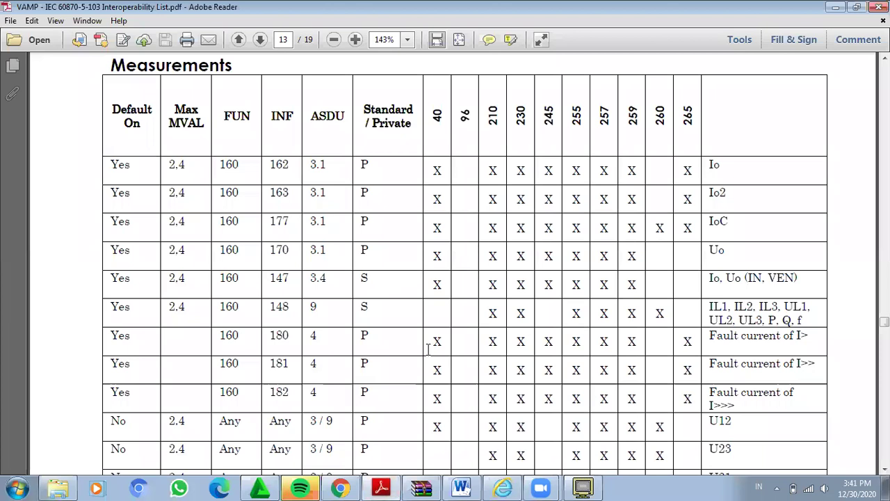
{"action": "left_click", "coordinate": [595, 487]}
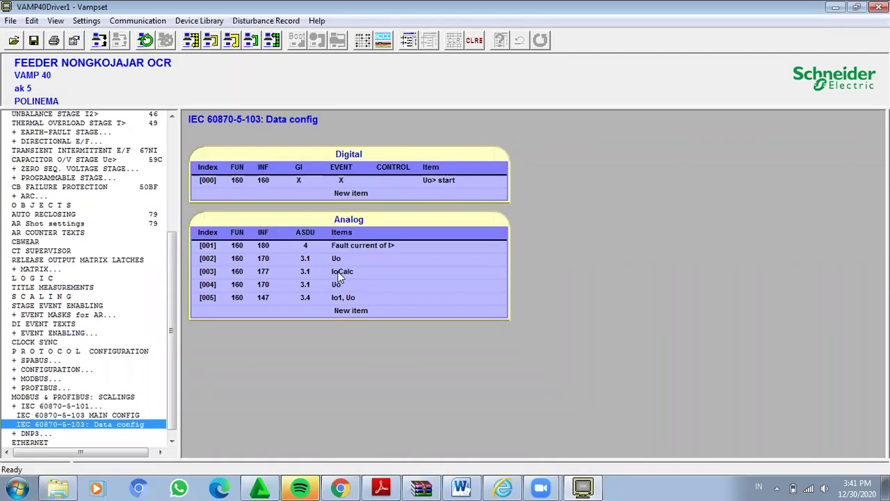
Step: Change the measurand of the IoCalc analog item to Io1 in Vampset, consulting the Measurements table in Adobe Reader
{"action": "double_click", "coordinate": [339, 274]}
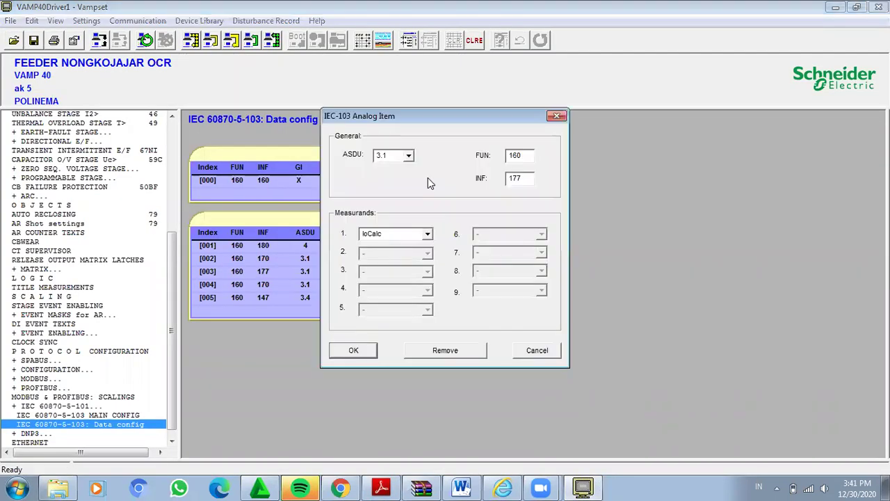
{"action": "left_click", "coordinate": [428, 235]}
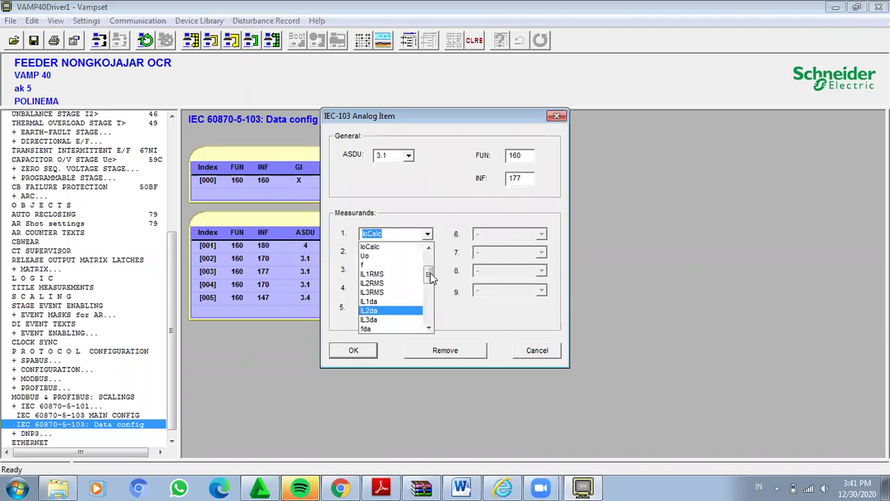
{"action": "scroll", "coordinate": [414, 299], "scroll_direction": "up", "scroll_amount": 2}
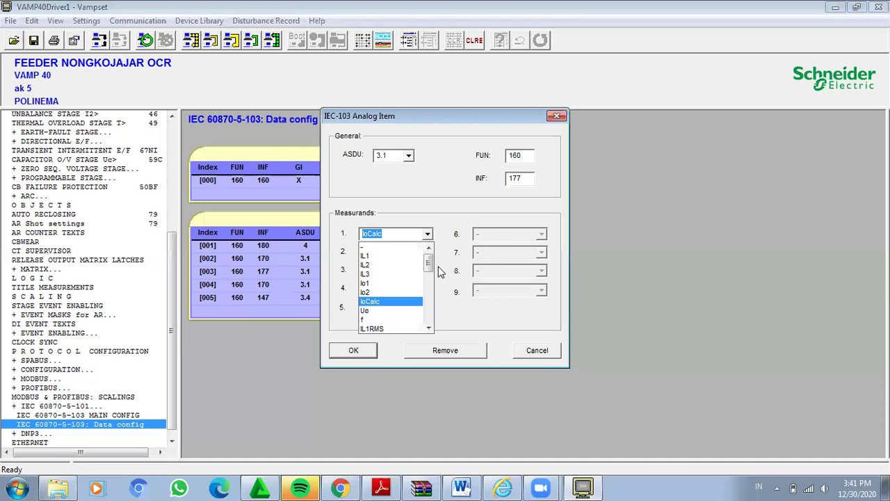
{"action": "left_click_drag", "start_coordinate": [431, 266], "coordinate": [434, 331]}
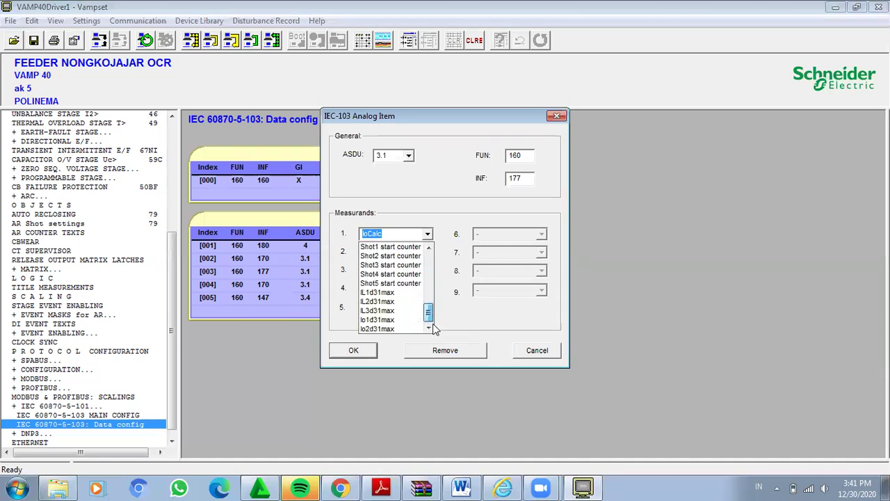
{"action": "left_click", "coordinate": [379, 487]}
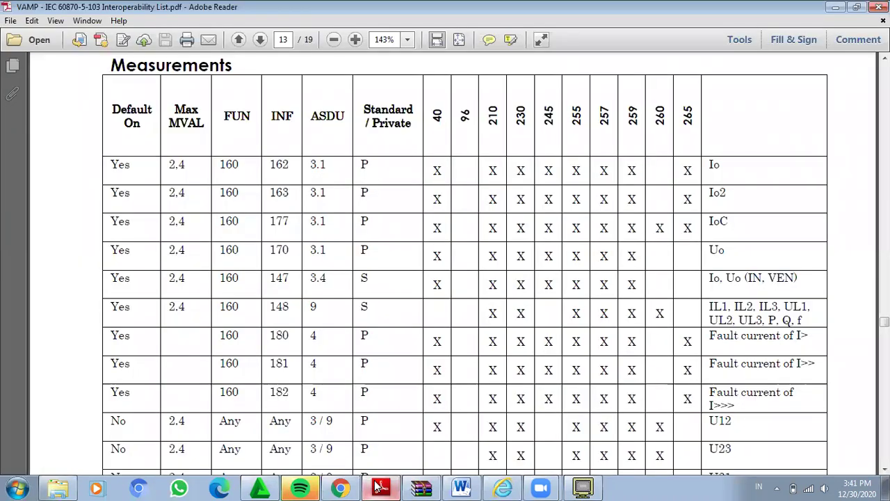
{"action": "key", "text": "alt+Tab"}
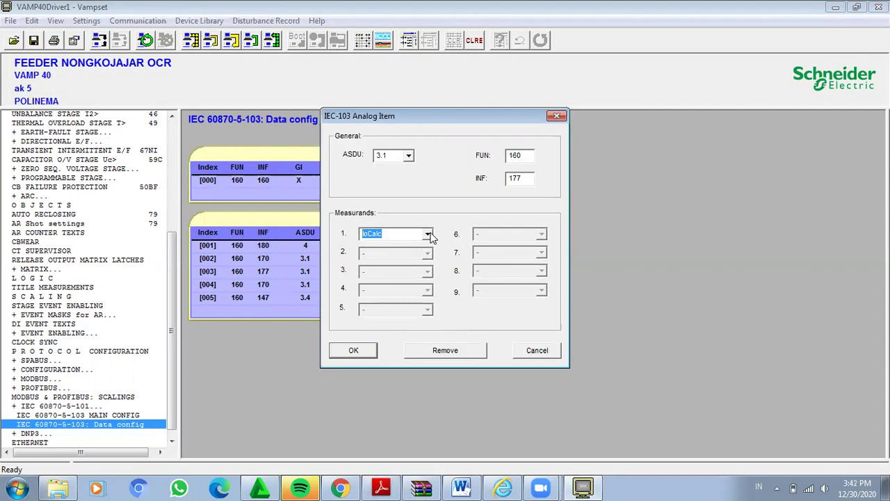
{"action": "left_click", "coordinate": [427, 234]}
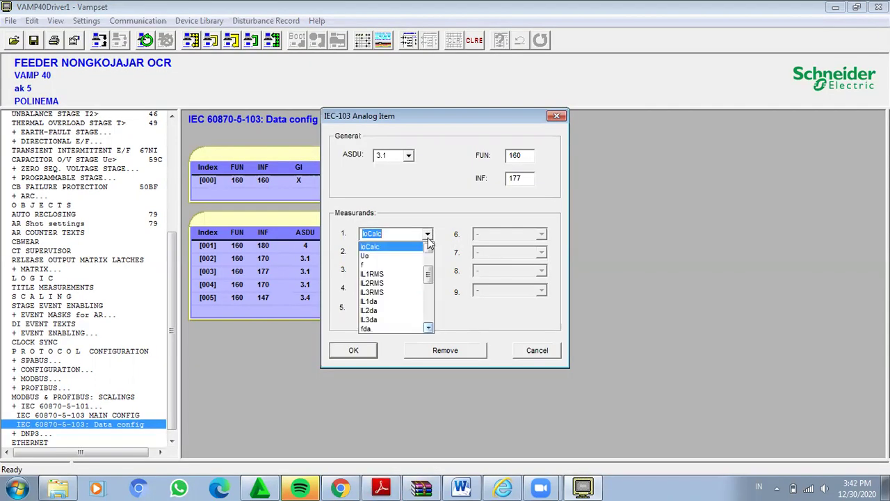
{"action": "scroll", "coordinate": [393, 285], "scroll_direction": "down", "scroll_amount": 2}
{"action": "left_click", "coordinate": [392, 283]}
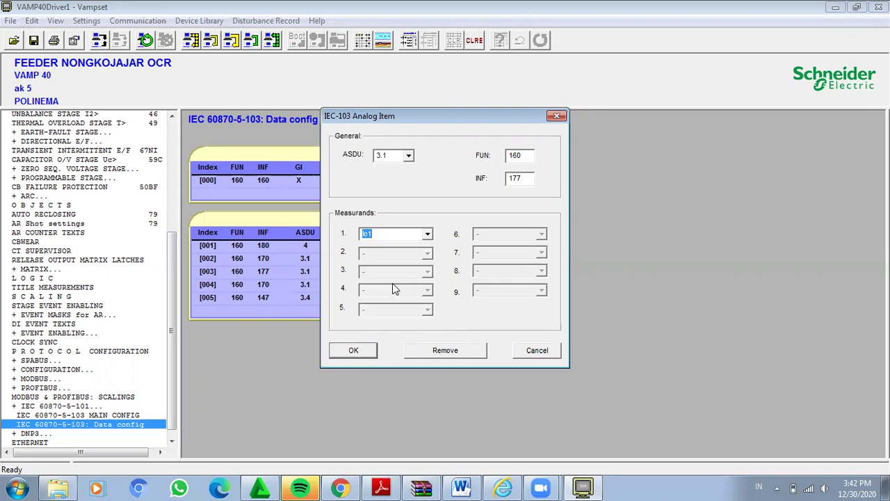
Step: Look up the Io code in Adobe Reader's Measurements table, then set the third Vampset analog item's INF to 162 and save it
{"action": "left_click", "coordinate": [382, 487]}
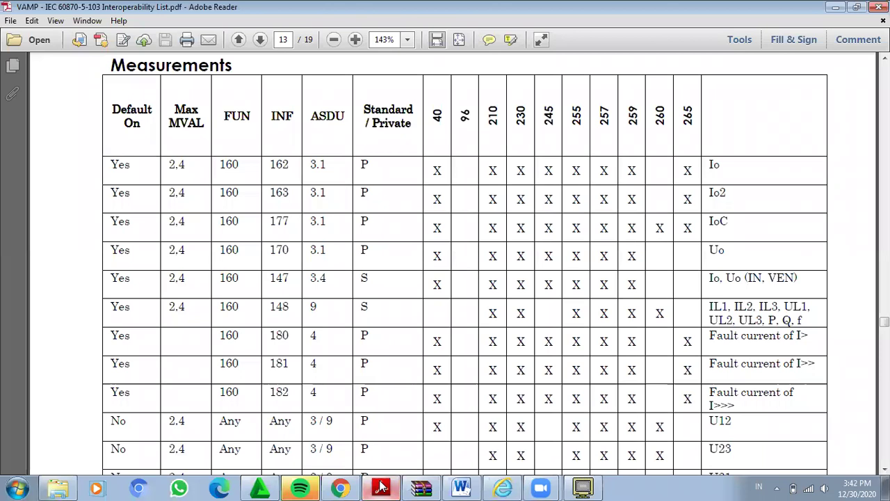
{"action": "key", "text": "alt+Tab"}
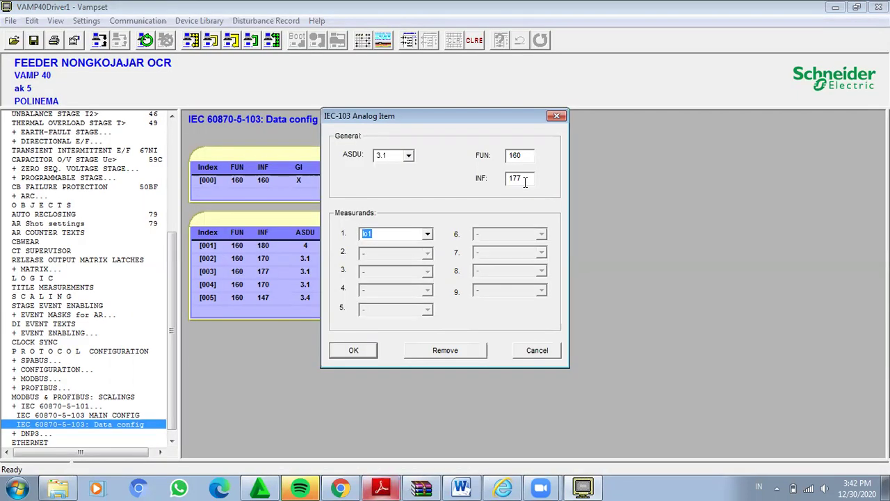
{"action": "left_click", "coordinate": [525, 180]}
{"action": "key", "text": "BackSpace"}
{"action": "key", "text": "BackSpace"}
{"action": "key", "text": "BackSpace"}
{"action": "type", "text": "162"}
{"action": "left_click", "coordinate": [352, 352]}
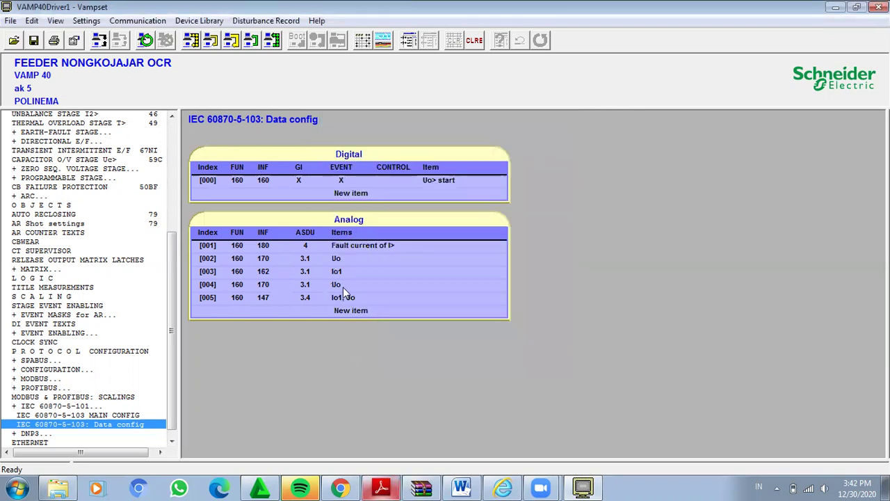
Step: Check the final assignment in Chrome and the Measurements table in Adobe Reader, then set the fourth Vampset analog item's ASDU to 9
{"action": "left_click", "coordinate": [341, 488]}
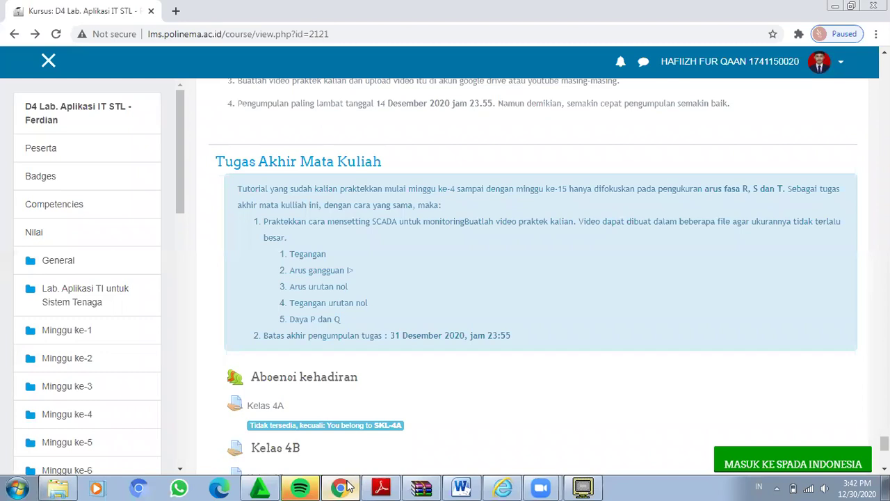
{"action": "left_click", "coordinate": [384, 487]}
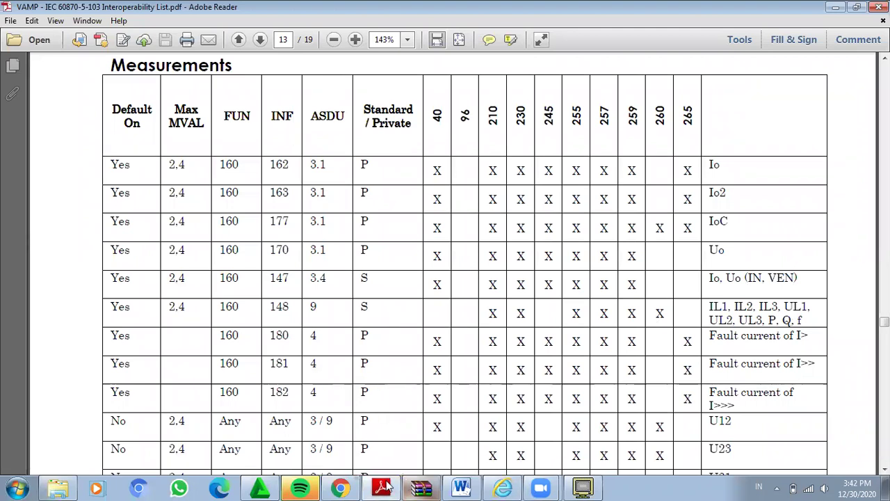
{"action": "left_click", "coordinate": [590, 485]}
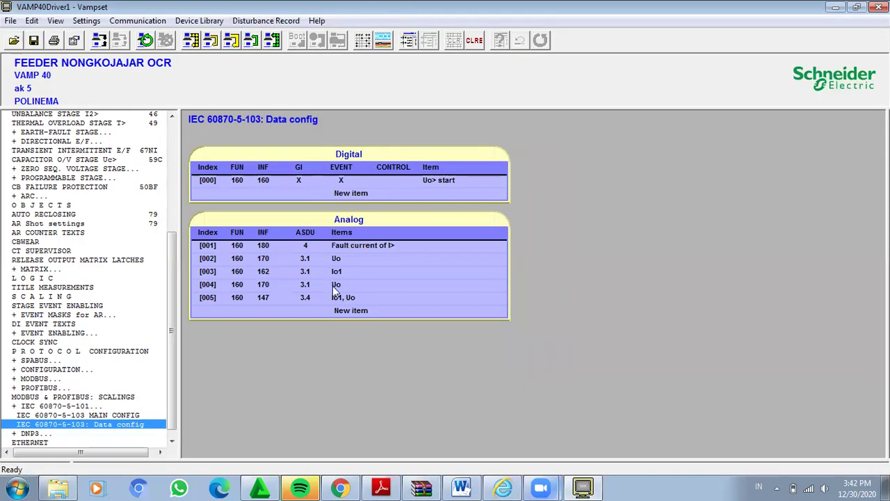
{"action": "double_click", "coordinate": [334, 291]}
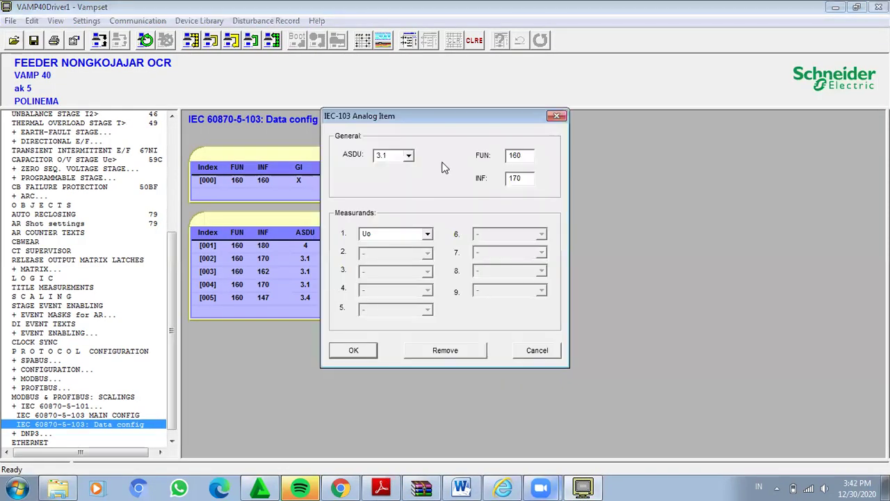
{"action": "left_click", "coordinate": [410, 155]}
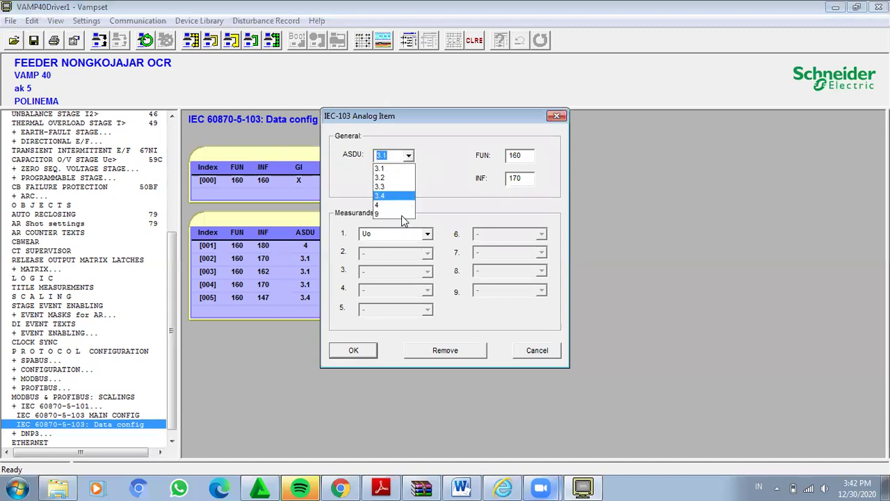
{"action": "left_click", "coordinate": [401, 213]}
Step: Set the fourth analog item's first measurand to IL1, browsing the available measurands and consulting the Measurements table in Adobe Reader
{"action": "left_click", "coordinate": [428, 235]}
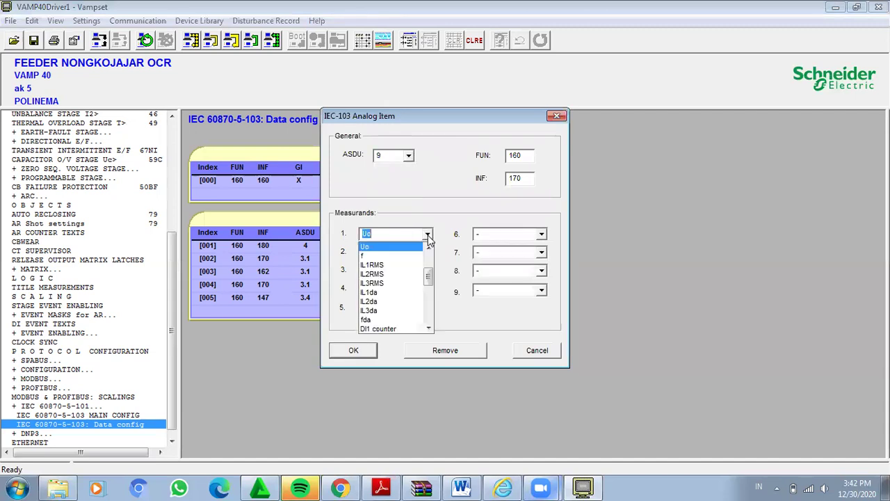
{"action": "left_click_drag", "start_coordinate": [431, 285], "coordinate": [429, 254]}
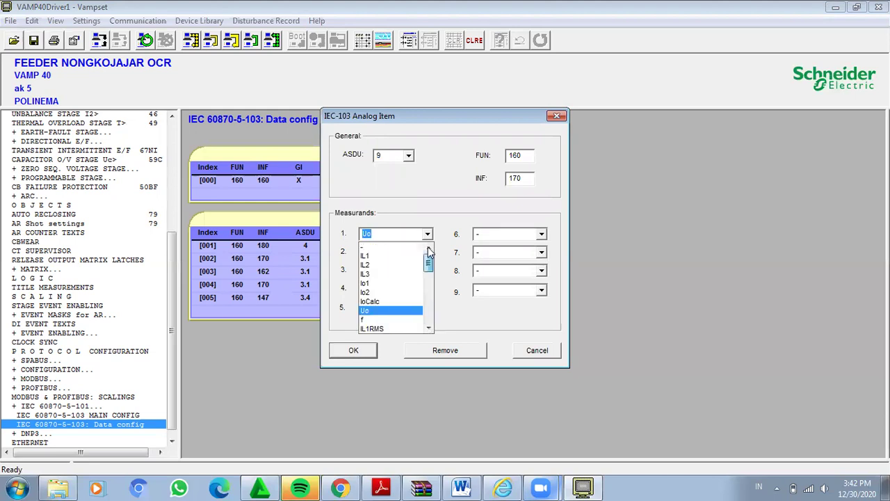
{"action": "scroll", "coordinate": [430, 275], "scroll_direction": "down", "scroll_amount": 2}
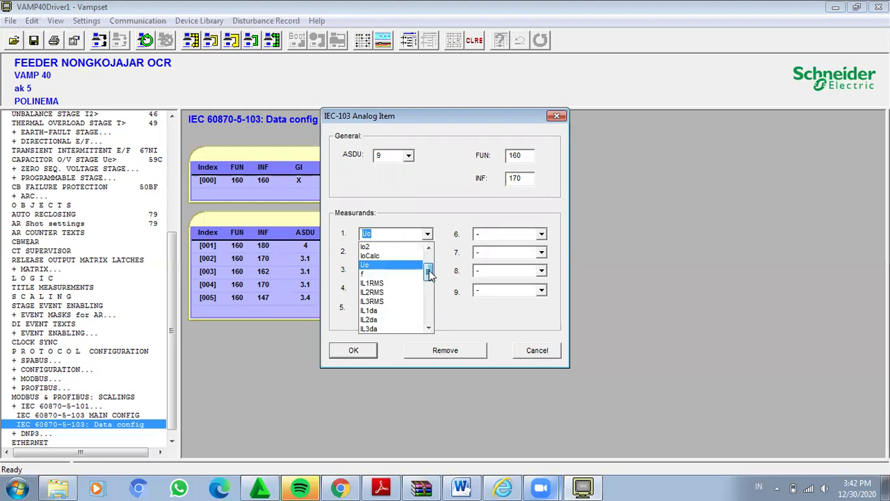
{"action": "left_click_drag", "start_coordinate": [430, 278], "coordinate": [454, 328]}
{"action": "left_click", "coordinate": [381, 487]}
{"action": "left_click", "coordinate": [381, 487]}
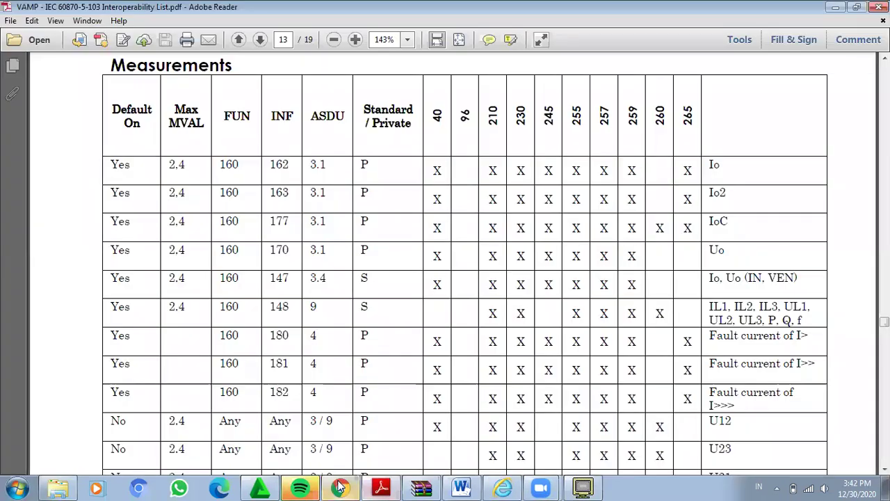
{"action": "left_click", "coordinate": [340, 487]}
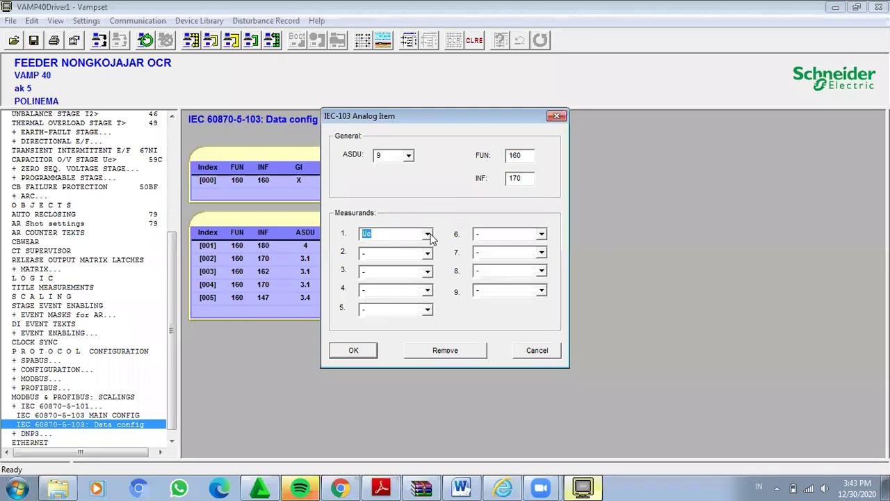
{"action": "left_click", "coordinate": [428, 234]}
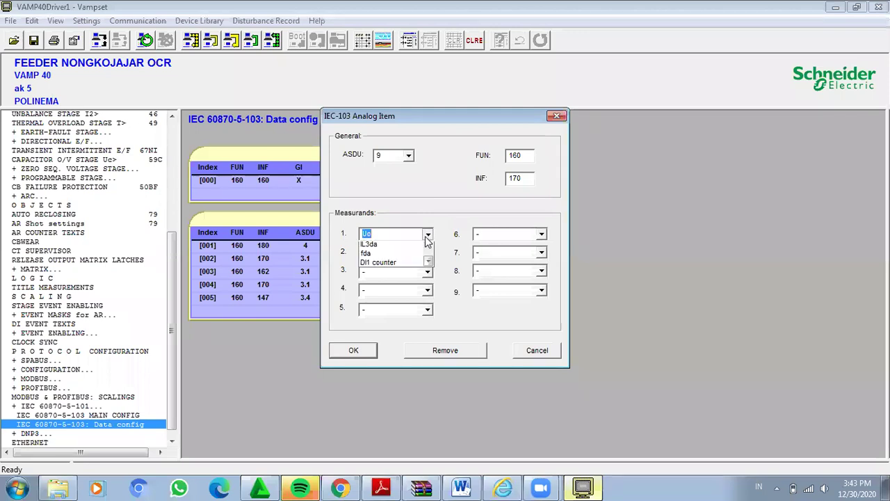
{"action": "left_click_drag", "start_coordinate": [426, 277], "coordinate": [405, 252]}
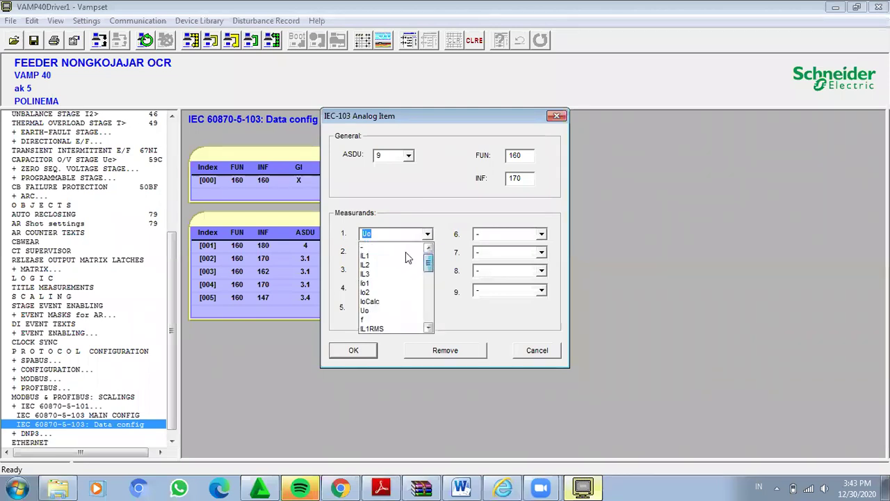
{"action": "left_click", "coordinate": [406, 254]}
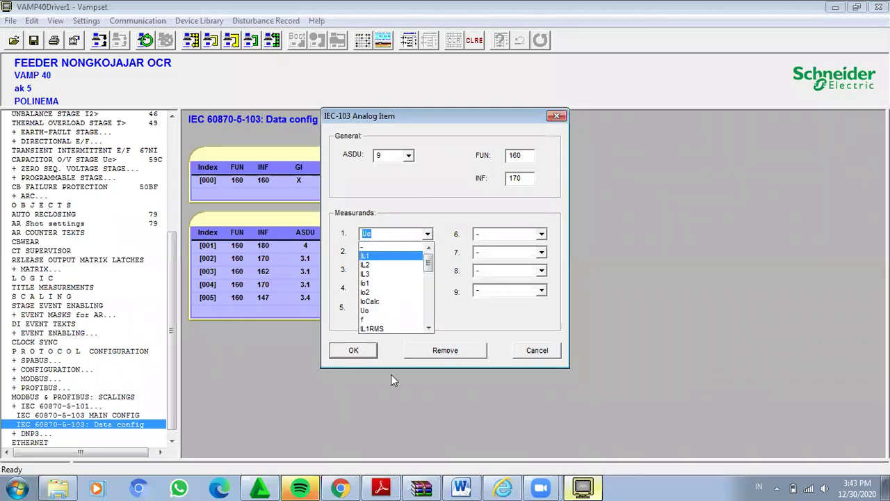
Step: Look up the ASDU 9 code in Adobe Reader's Measurements table, then set the fourth Vampset analog item's INF to 148 and save it
{"action": "left_click", "coordinate": [382, 487]}
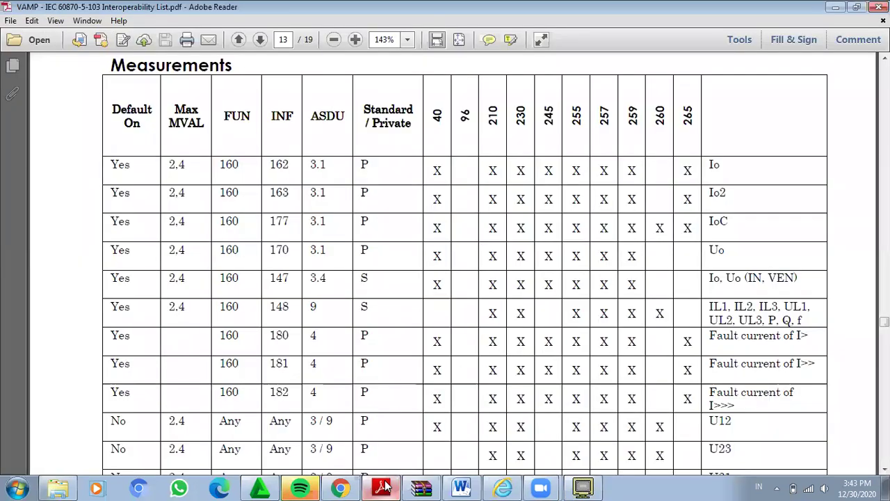
{"action": "left_click", "coordinate": [581, 487]}
{"action": "key", "text": "shift+Tab"}
{"action": "type", "text": "148"}
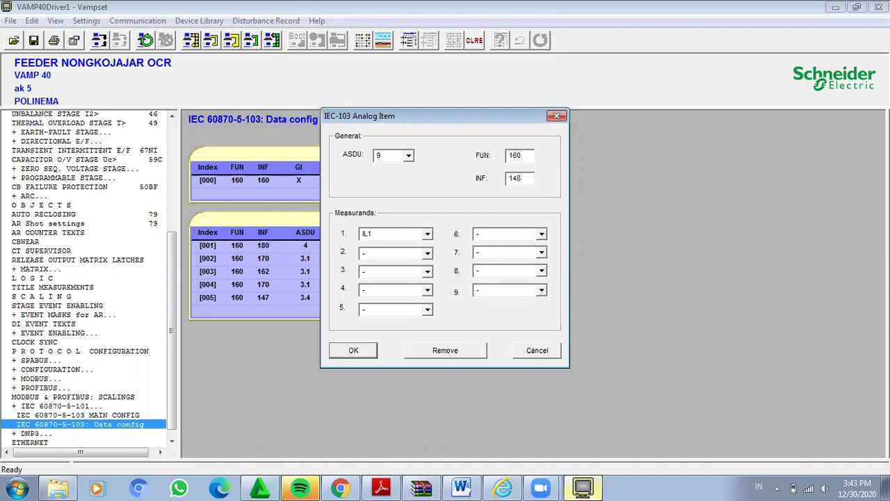
{"action": "left_click", "coordinate": [357, 352]}
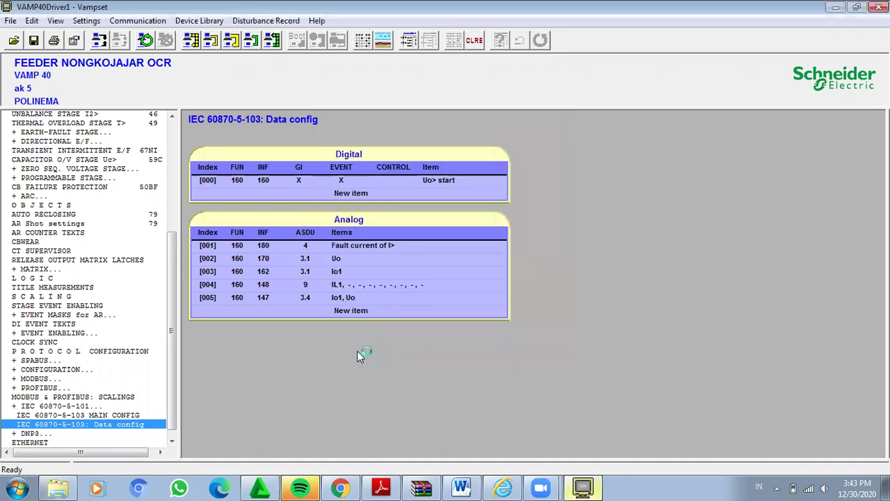
Step: Set the fifth analog item's ASDU to 9, its first measurand to IL1, and its second measurand to blank (-)
{"action": "double_click", "coordinate": [344, 298]}
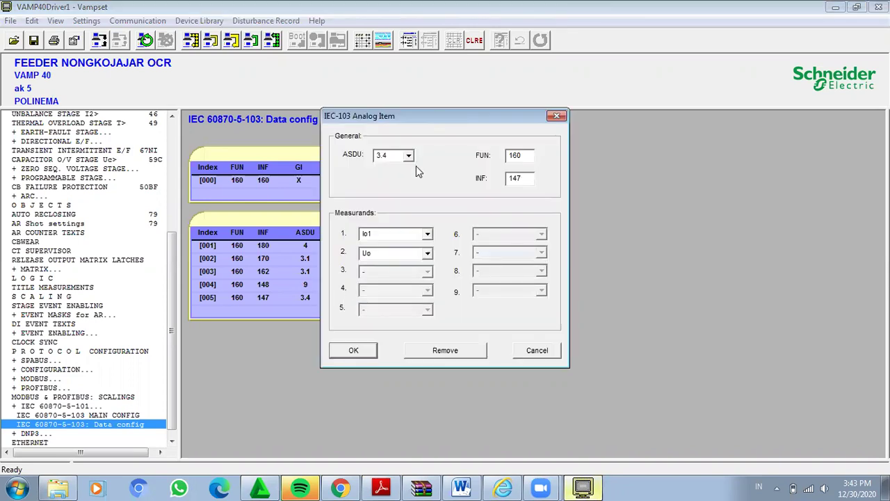
{"action": "left_click", "coordinate": [406, 156]}
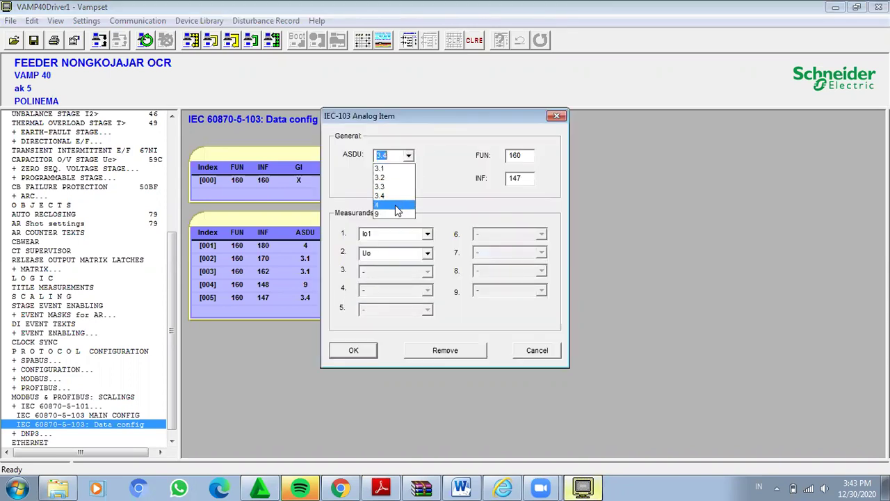
{"action": "left_click", "coordinate": [395, 218]}
{"action": "left_click", "coordinate": [427, 236]}
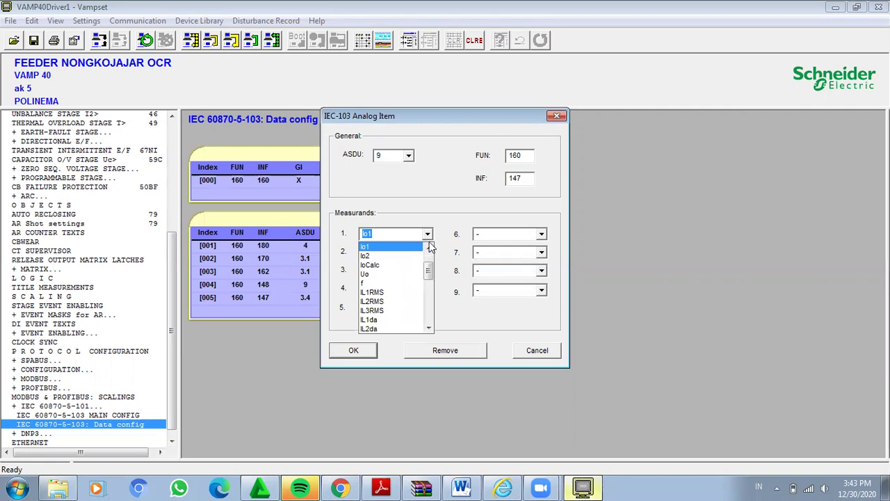
{"action": "left_click", "coordinate": [393, 272]}
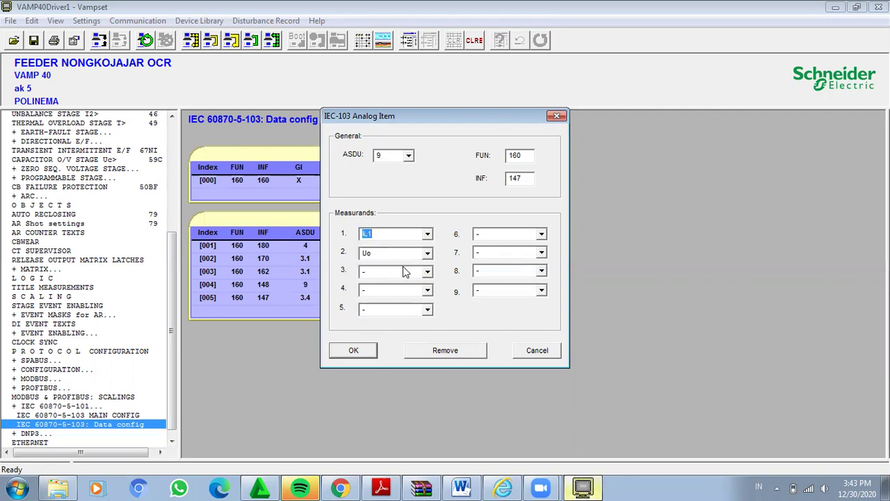
{"action": "left_click", "coordinate": [427, 254]}
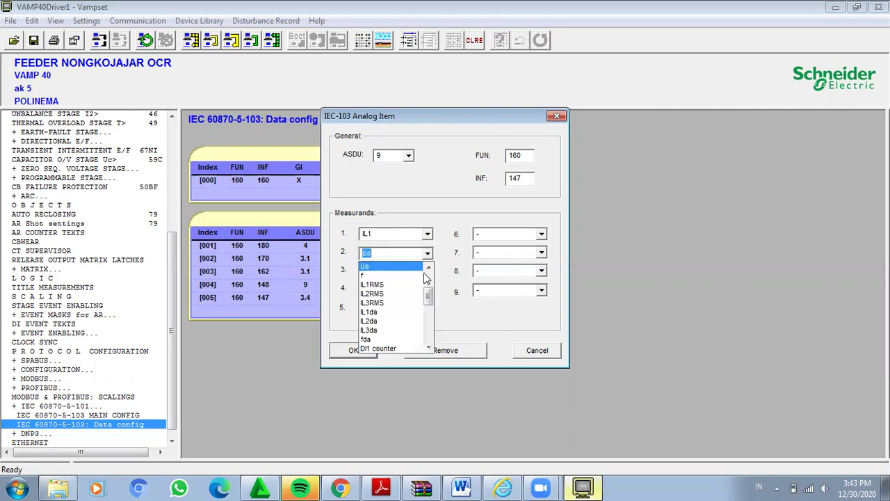
{"action": "scroll", "coordinate": [423, 270], "scroll_direction": "up", "scroll_amount": 1}
{"action": "left_click", "coordinate": [521, 156]}
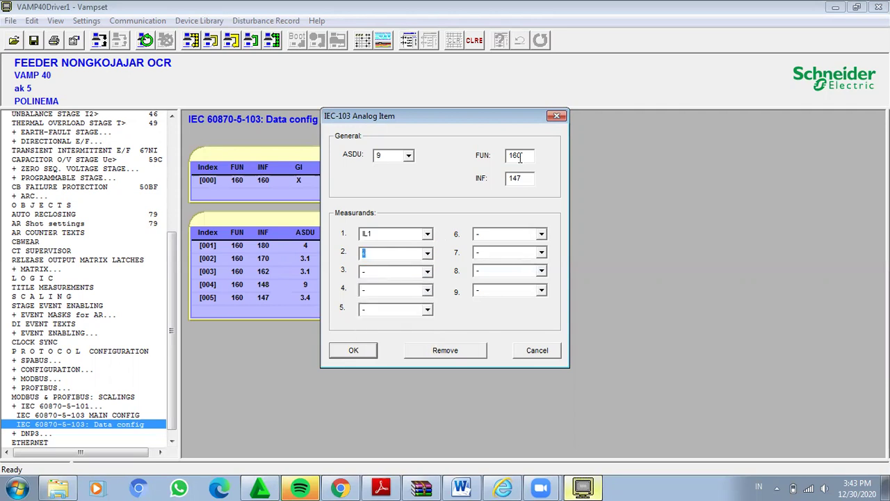
Step: Consult Adobe Reader's Measurements table, set the fifth Vampset analog item's INF to 148, and save the item and the configuration file
{"action": "left_click", "coordinate": [376, 486]}
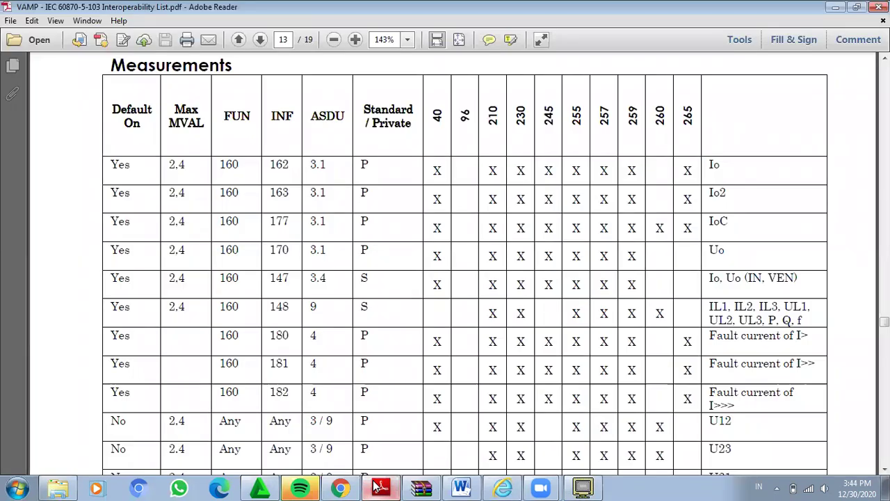
{"action": "left_click", "coordinate": [583, 487]}
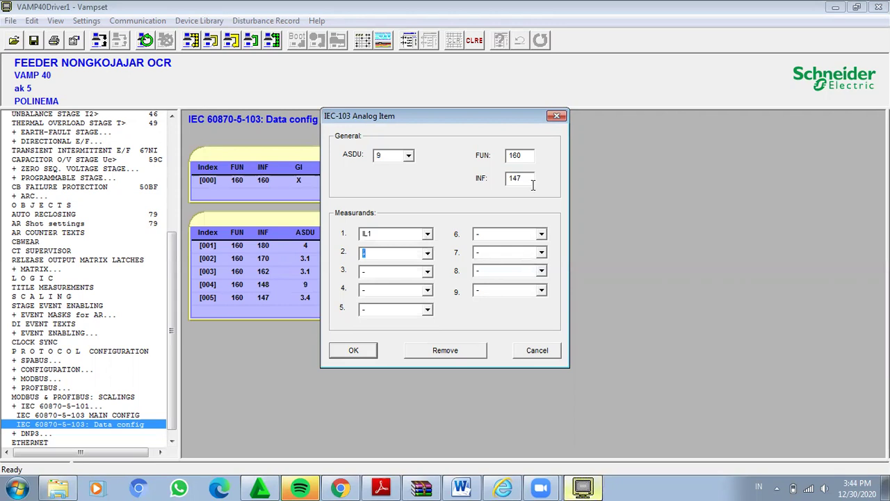
{"action": "left_click", "coordinate": [527, 178]}
{"action": "key", "text": "BackSpace"}
{"action": "type", "text": "8"}
{"action": "left_click", "coordinate": [352, 352]}
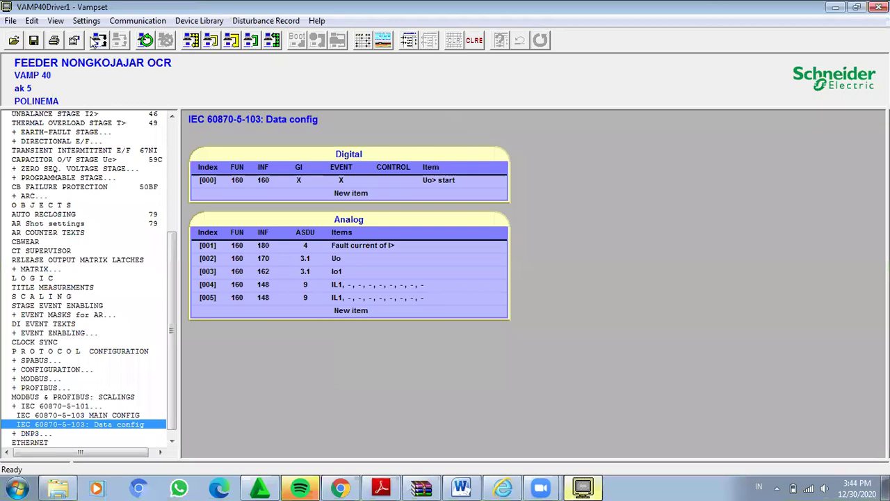
{"action": "left_click", "coordinate": [35, 40]}
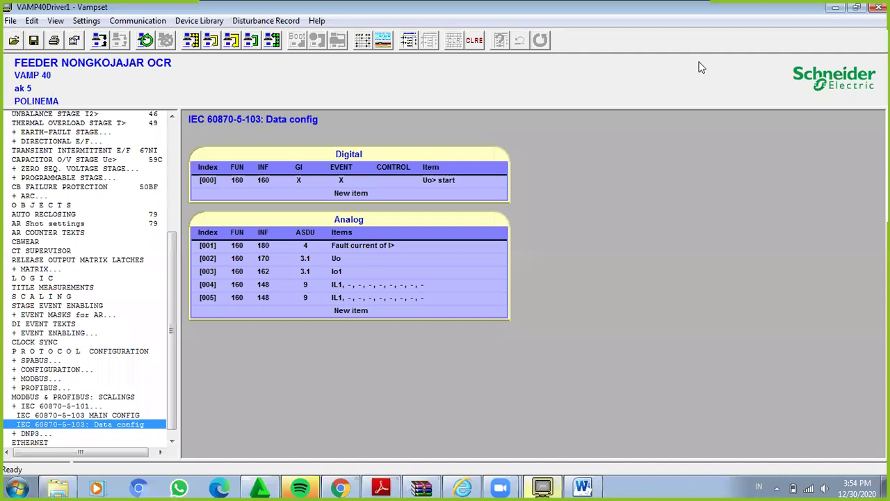
Step: View the BAB IV protocol guide in Word, then minimize Vampset and Word and start Elipse Power Studio in demonstration mode
{"action": "left_click", "coordinate": [582, 487]}
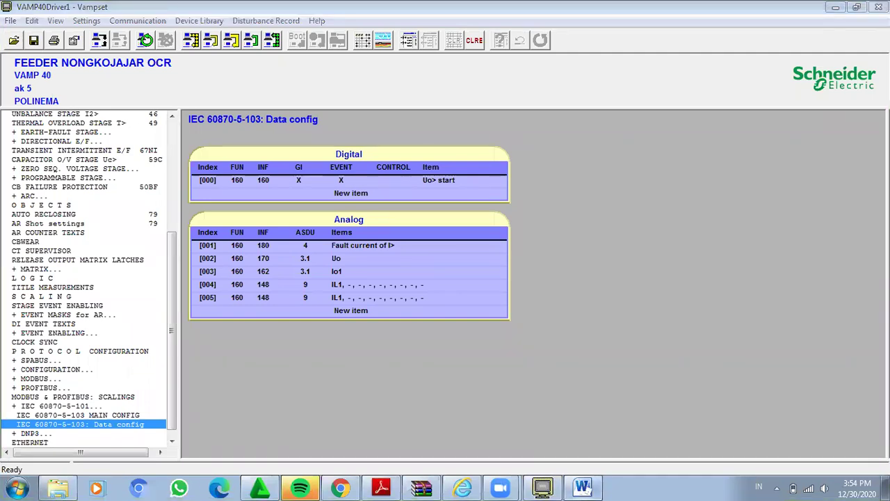
{"action": "left_click_drag", "start_coordinate": [884, 148], "coordinate": [884, 131]}
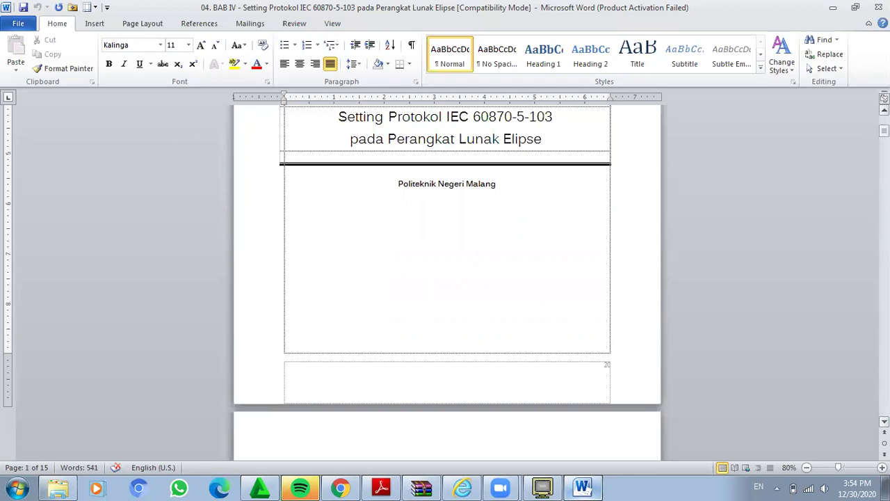
{"action": "left_click", "coordinate": [546, 486]}
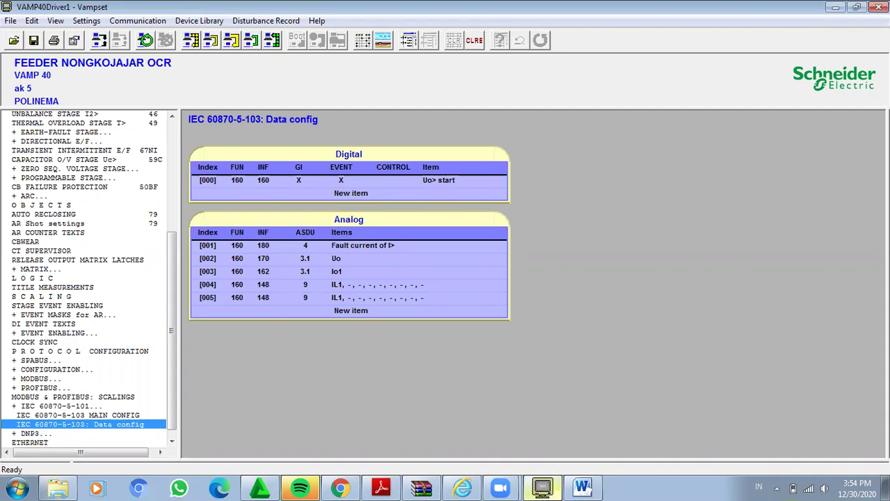
{"action": "left_click", "coordinate": [835, 7]}
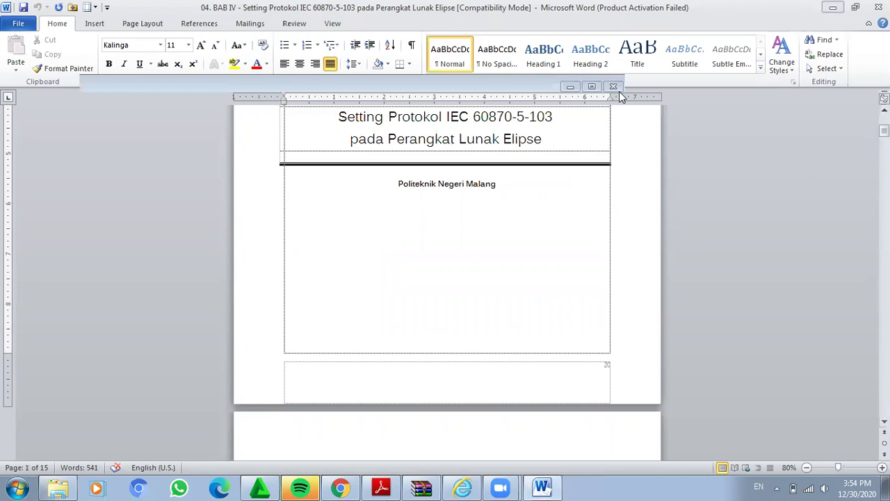
{"action": "left_click", "coordinate": [833, 7]}
{"action": "left_click", "coordinate": [850, 162]}
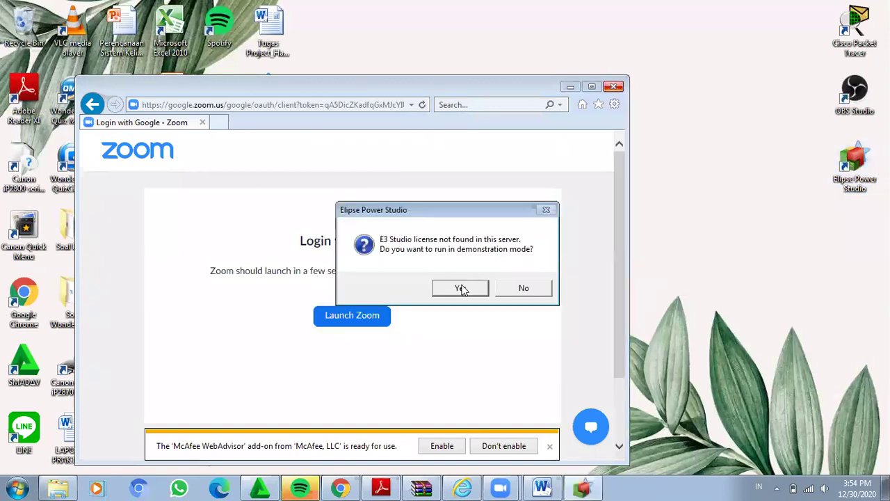
{"action": "left_click", "coordinate": [461, 288]}
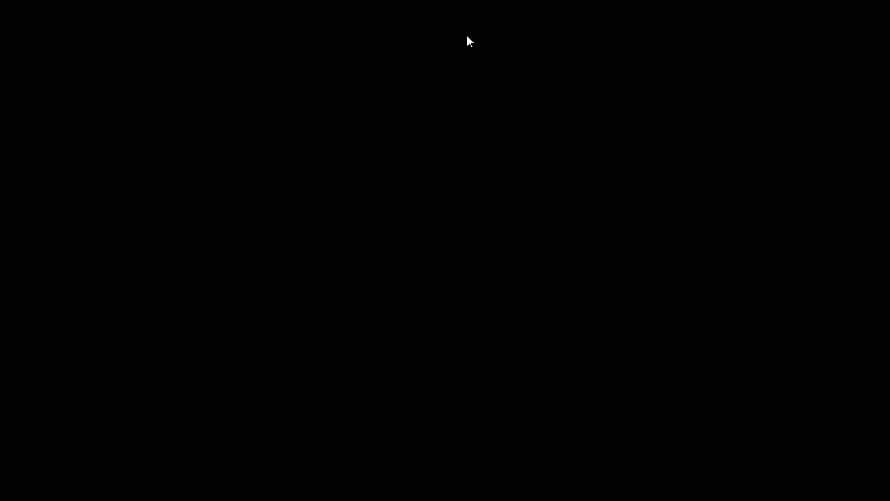
Step: Choose to create a new Domain in the Start E3 Studio dialog and launch the Application Wizard
{"action": "left_click", "coordinate": [417, 196]}
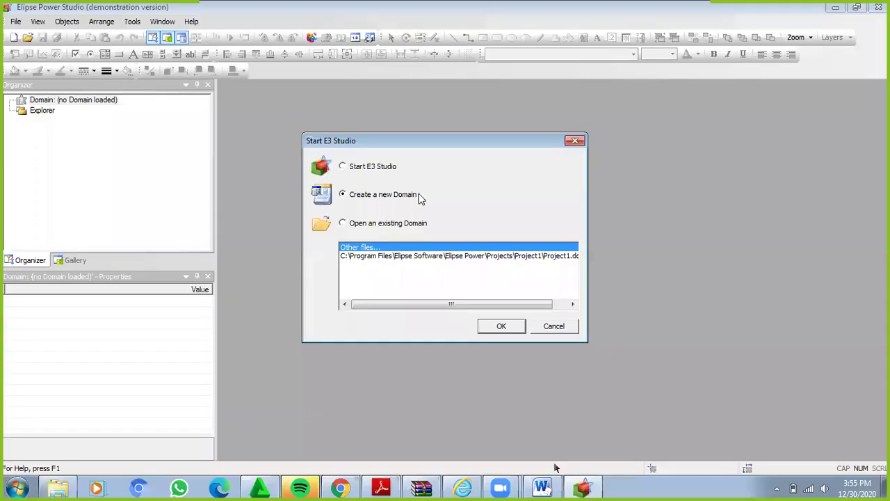
{"action": "left_click", "coordinate": [358, 220]}
{"action": "left_click", "coordinate": [344, 196]}
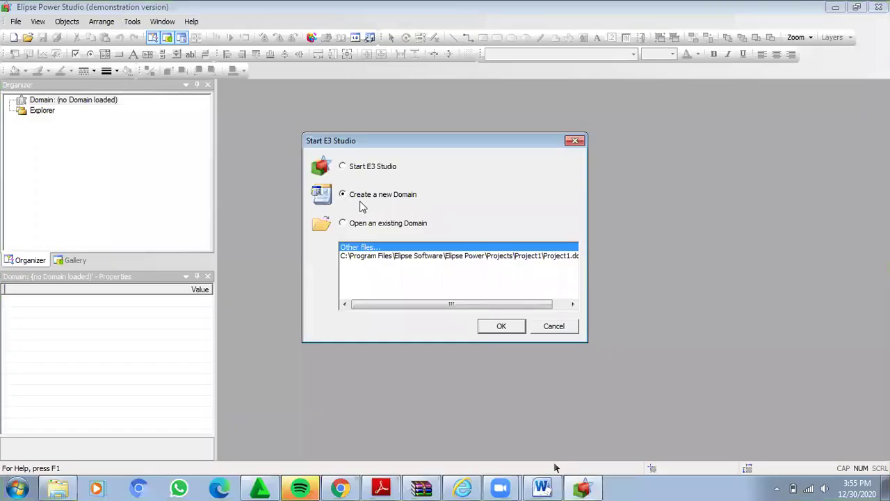
{"action": "left_click", "coordinate": [501, 327]}
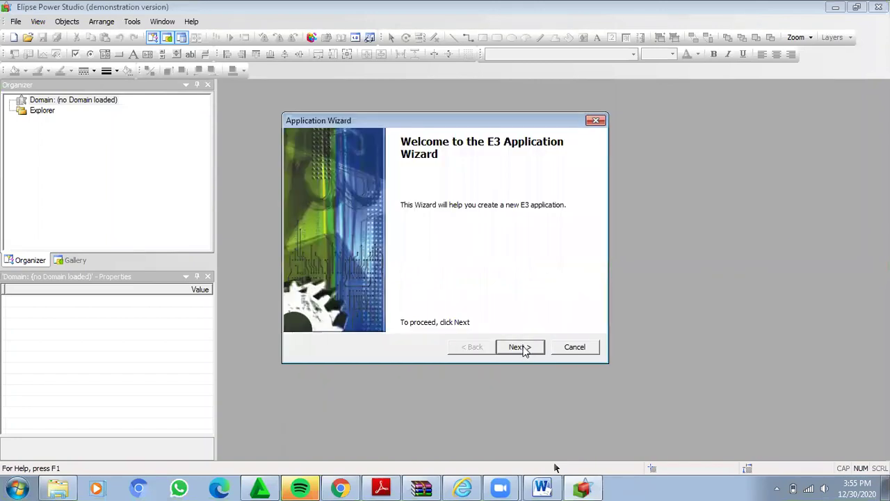
Step: Set up a standard application named TUGAS AKHIR SEMESTER and agree to create its project folder
{"action": "left_click", "coordinate": [520, 347]}
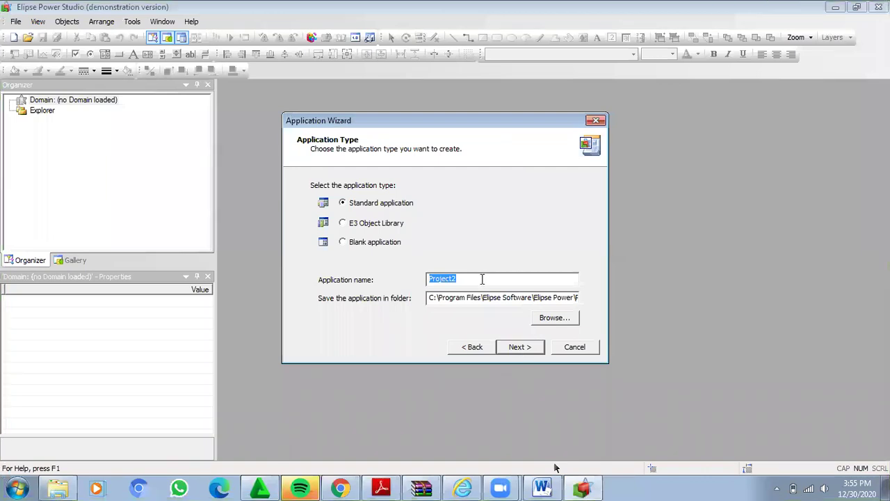
{"action": "type", "text": "TUGAS AKHIR SEMET"}
{"action": "key", "text": "BackSpace"}
{"action": "type", "text": "STER"}
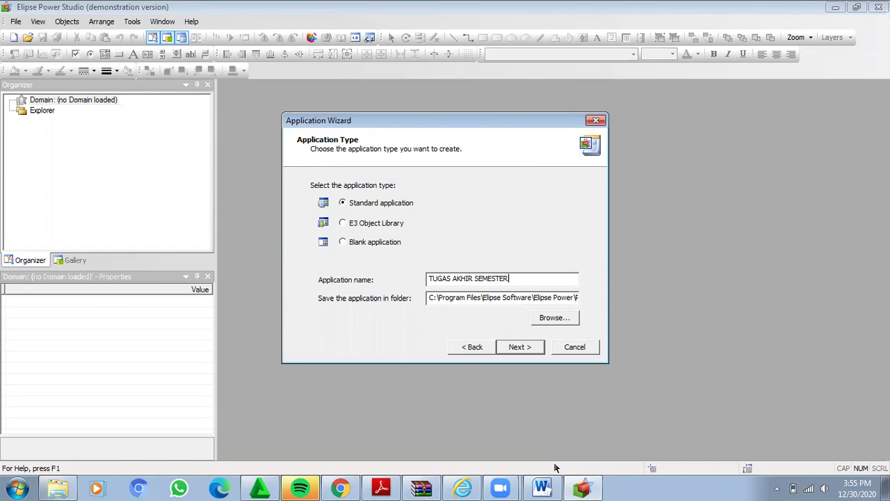
{"action": "left_click", "coordinate": [519, 346]}
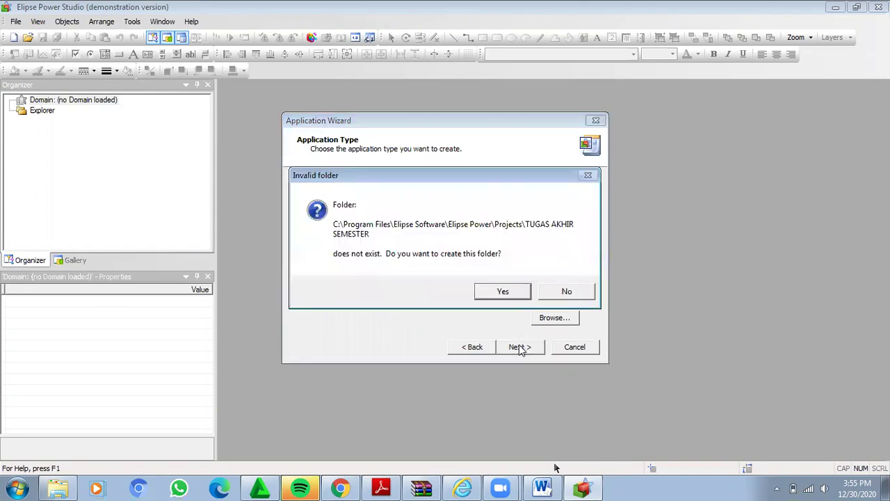
{"action": "left_click", "coordinate": [506, 292]}
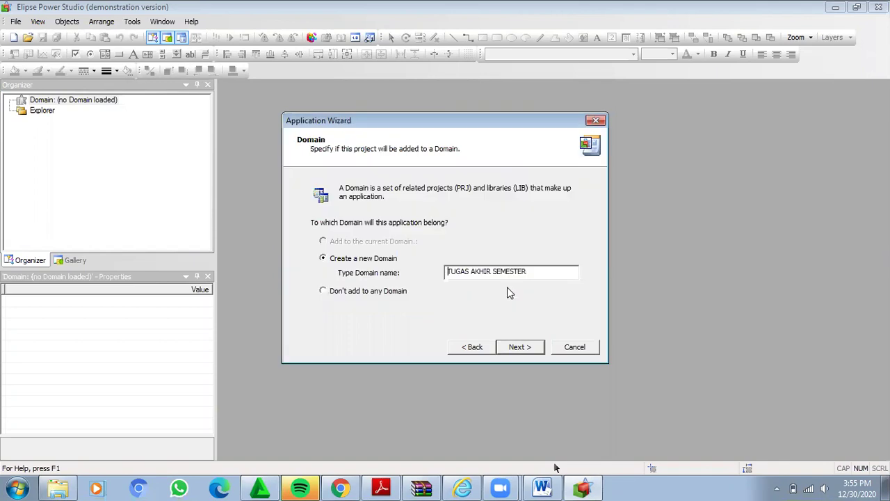
Step: Create the new TUGAS AKHIR SEMESTER Domain with automatic screen resolution, no I/O driver and no Alarm Server, completing the Application Wizard
{"action": "left_click", "coordinate": [519, 347]}
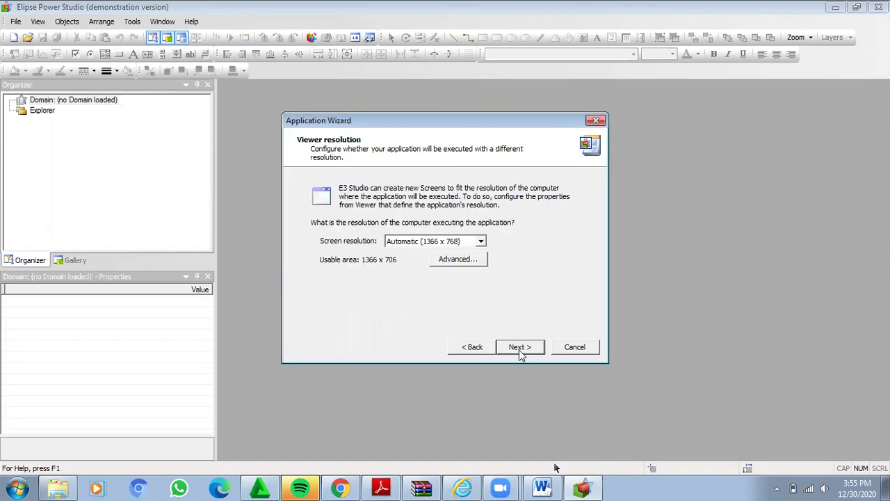
{"action": "left_click", "coordinate": [519, 347]}
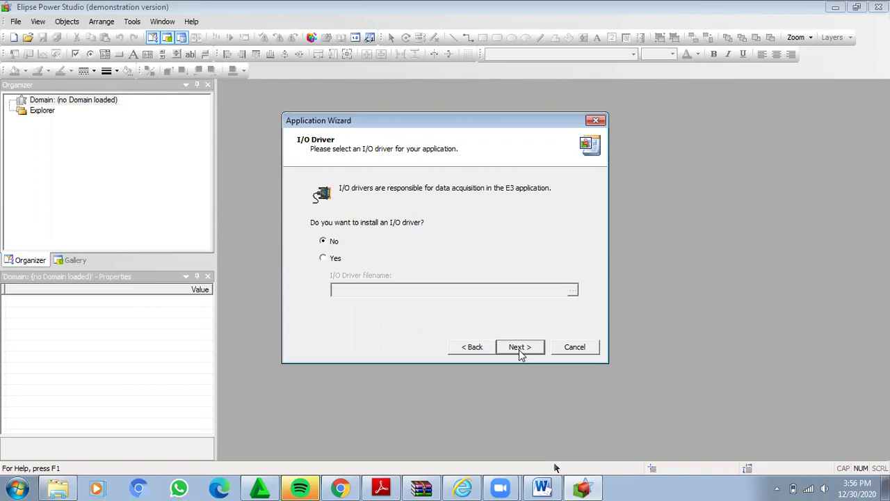
{"action": "left_click", "coordinate": [324, 259]}
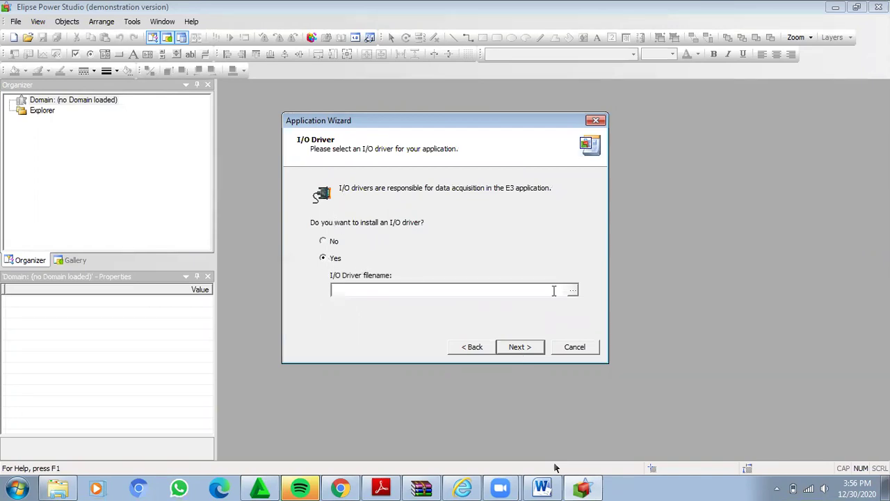
{"action": "left_click", "coordinate": [324, 242]}
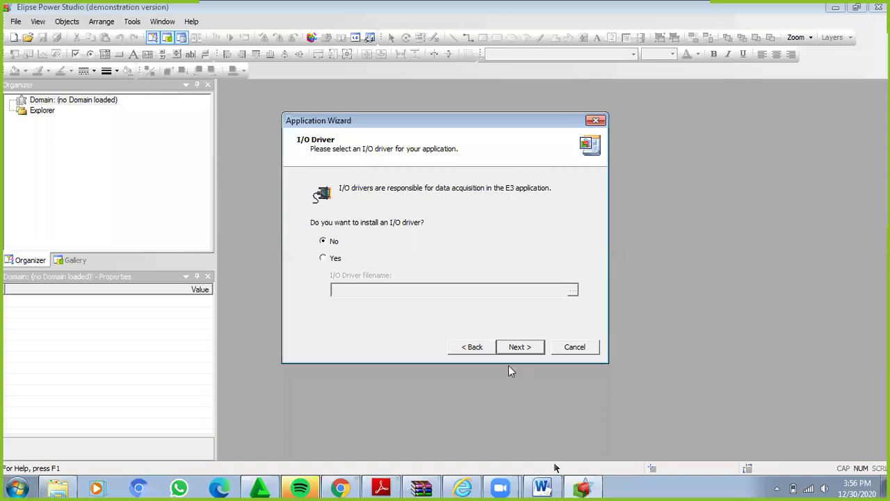
{"action": "left_click", "coordinate": [512, 349]}
{"action": "left_click", "coordinate": [512, 348]}
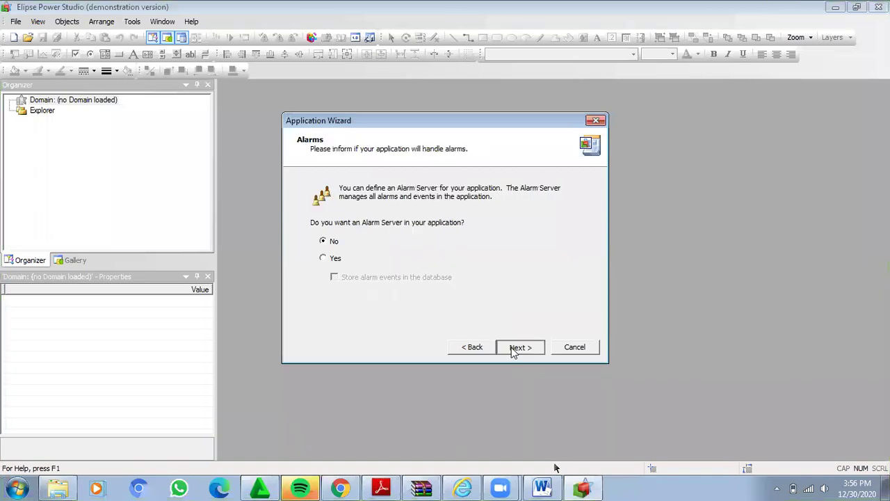
{"action": "left_click", "coordinate": [512, 349]}
{"action": "left_click", "coordinate": [517, 348]}
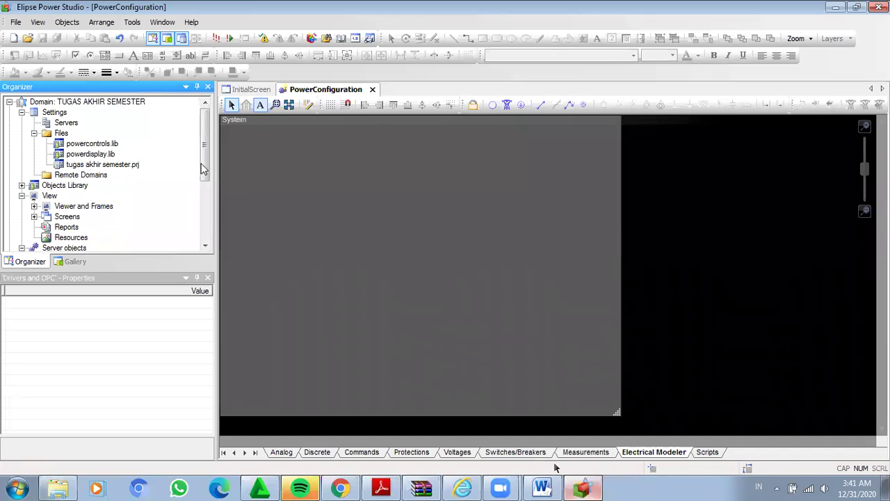
Step: Insert an I/O driver into TUGAS AKHIR SEMESTER.prj under Drivers and OPC
{"action": "left_click", "coordinate": [207, 222]}
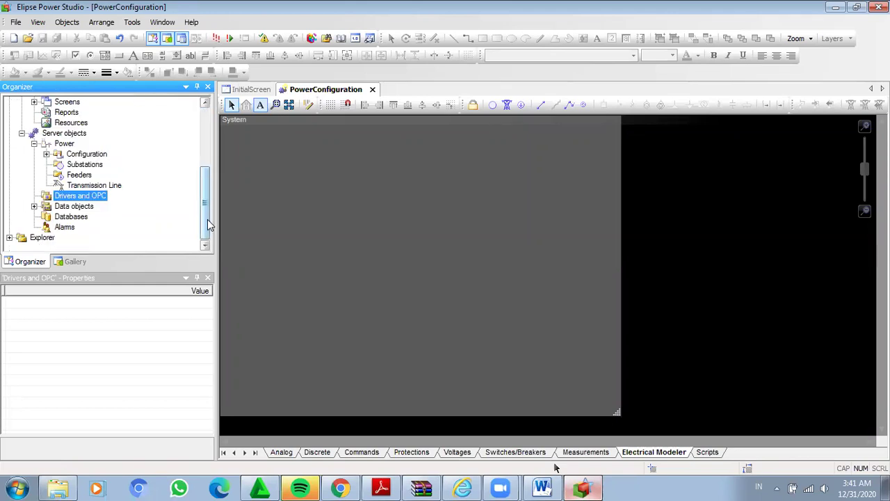
{"action": "right_click", "coordinate": [86, 199]}
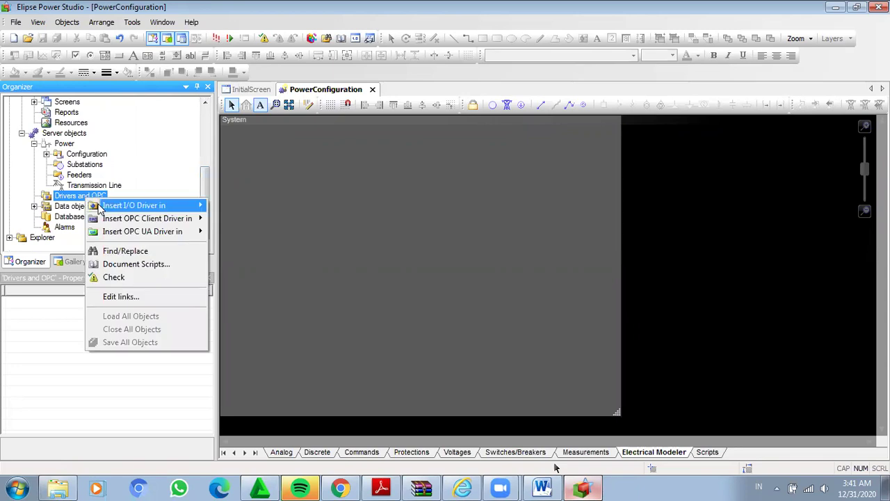
{"action": "mouse_move", "coordinate": [139, 209]}
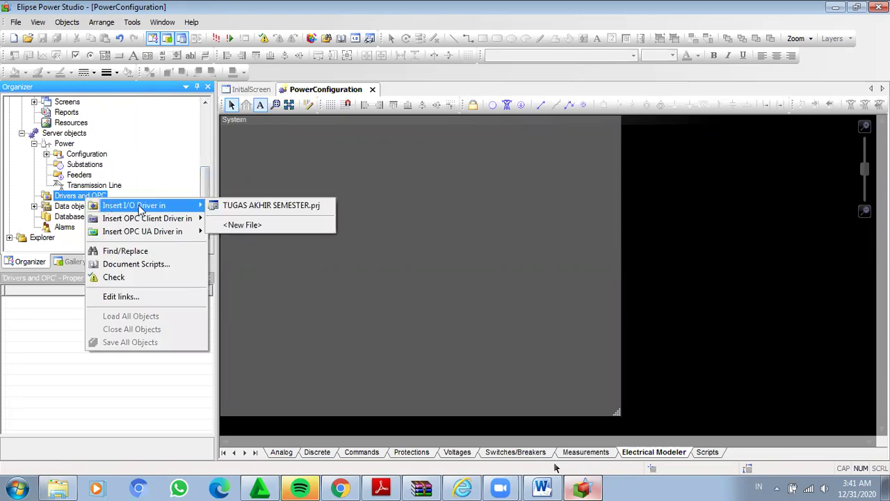
{"action": "left_click", "coordinate": [227, 206]}
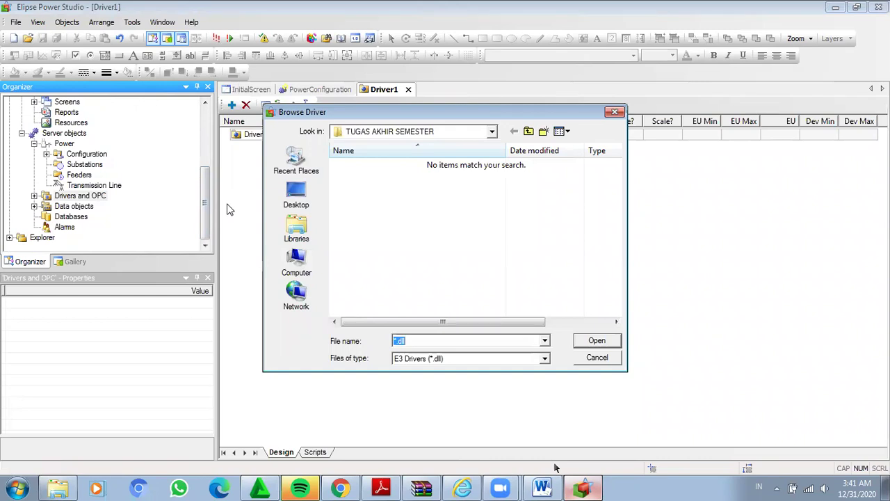
Step: Locate IEC103.dll on the Desktop and load it as the new driver's file
{"action": "left_click", "coordinate": [529, 132]}
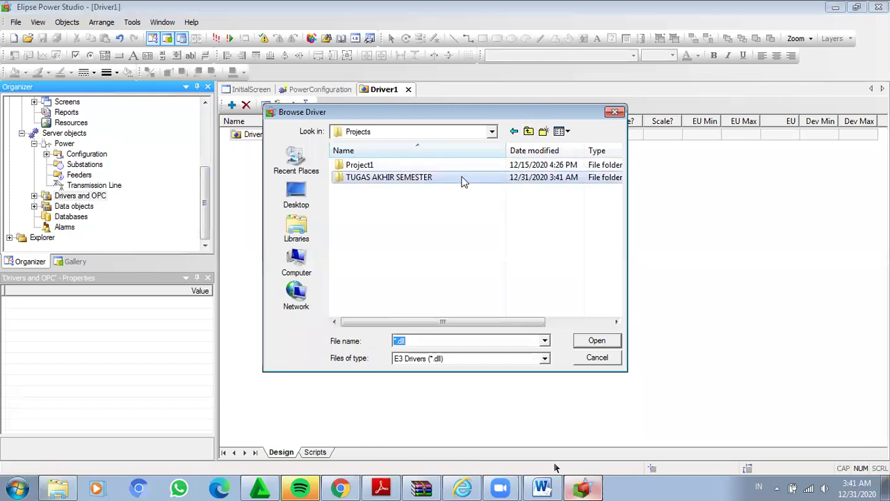
{"action": "double_click", "coordinate": [464, 178]}
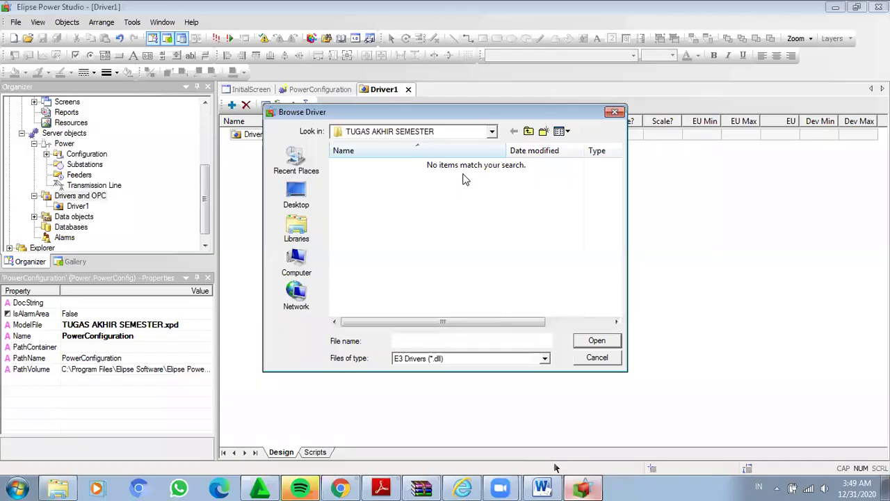
{"action": "left_click", "coordinate": [295, 200]}
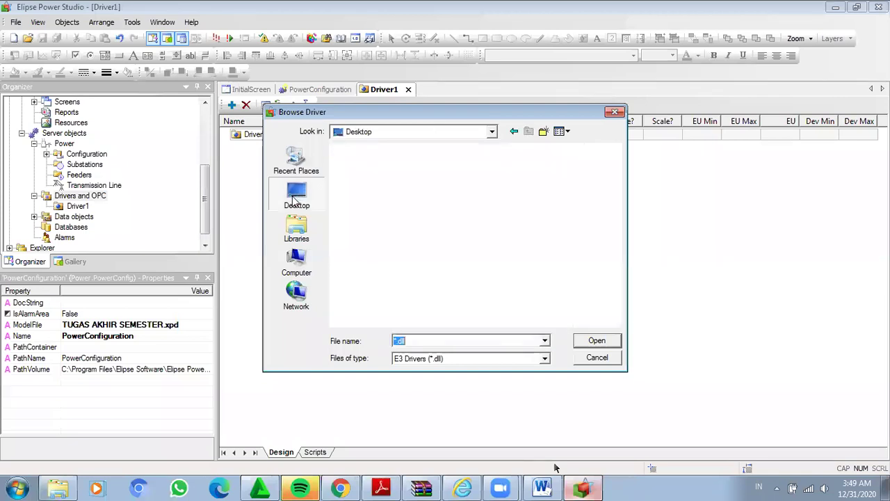
{"action": "left_click", "coordinate": [295, 233]}
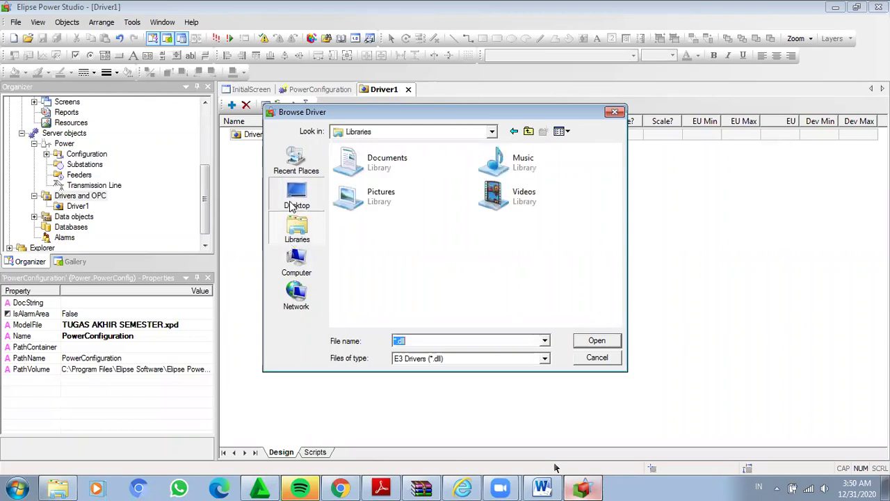
{"action": "left_click", "coordinate": [514, 131]}
{"action": "left_click", "coordinate": [492, 132]}
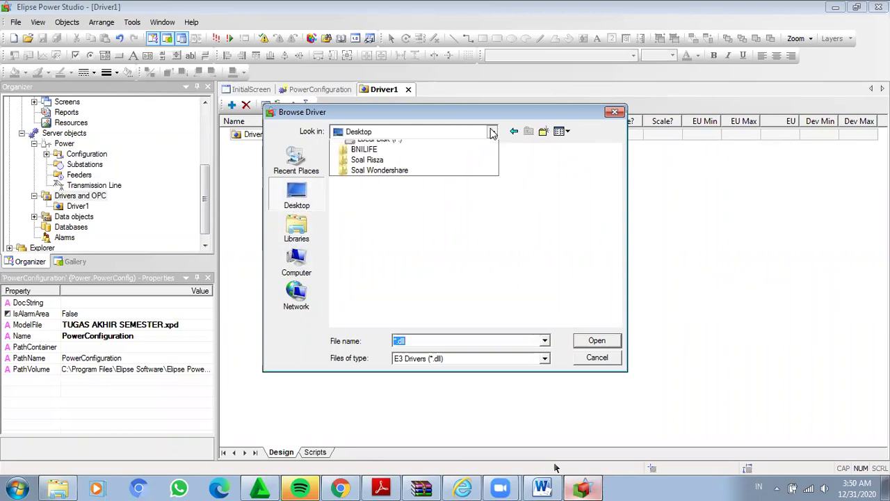
{"action": "left_click", "coordinate": [493, 132]}
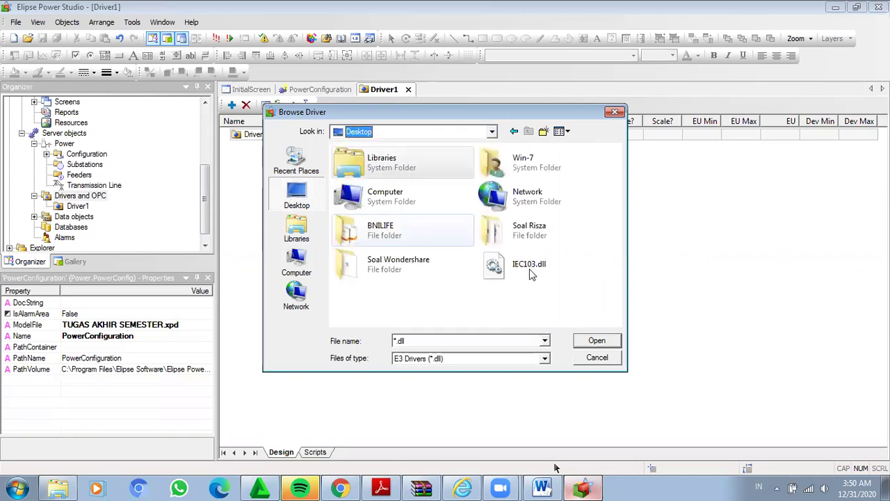
{"action": "left_click", "coordinate": [530, 269]}
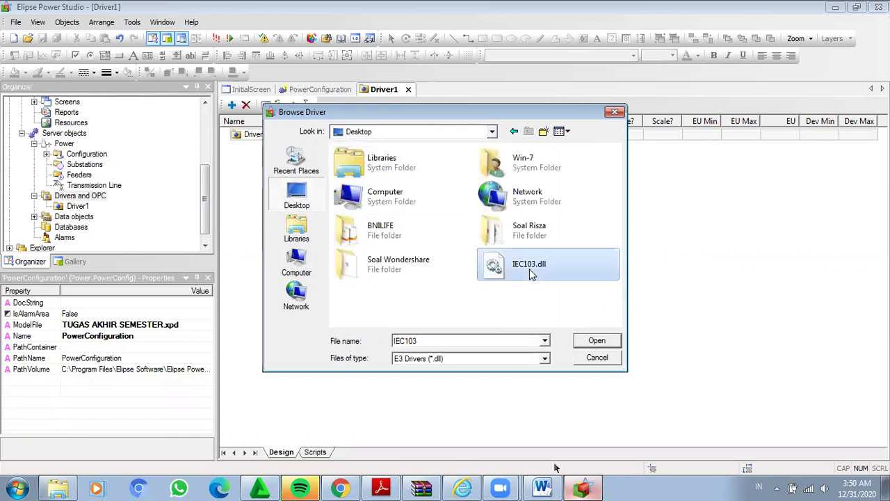
{"action": "left_click", "coordinate": [597, 340]}
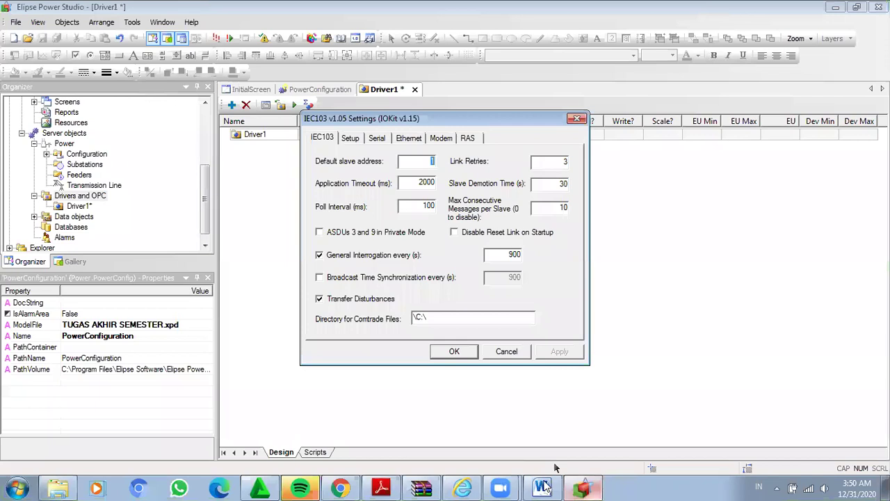
Step: Compare the driver's general IEC103 settings with step 16 of the BAB IV guide in Word
{"action": "left_click", "coordinate": [544, 487]}
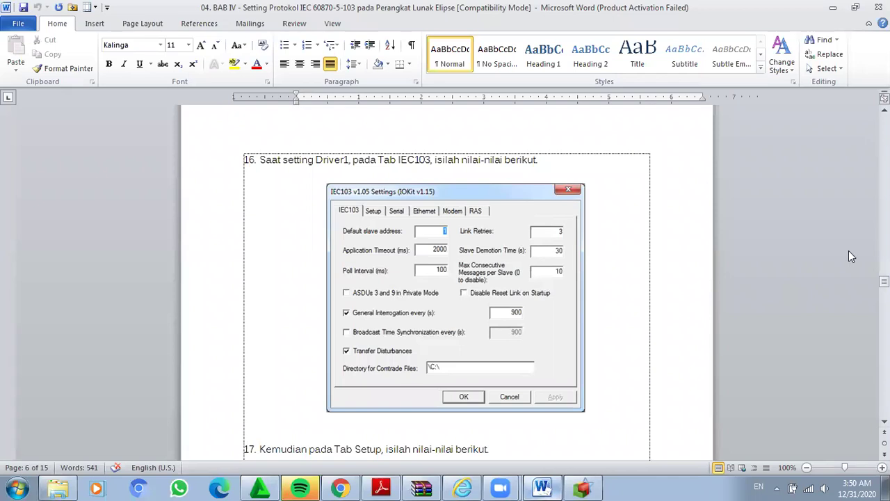
{"action": "left_click_drag", "start_coordinate": [884, 281], "coordinate": [884, 281]}
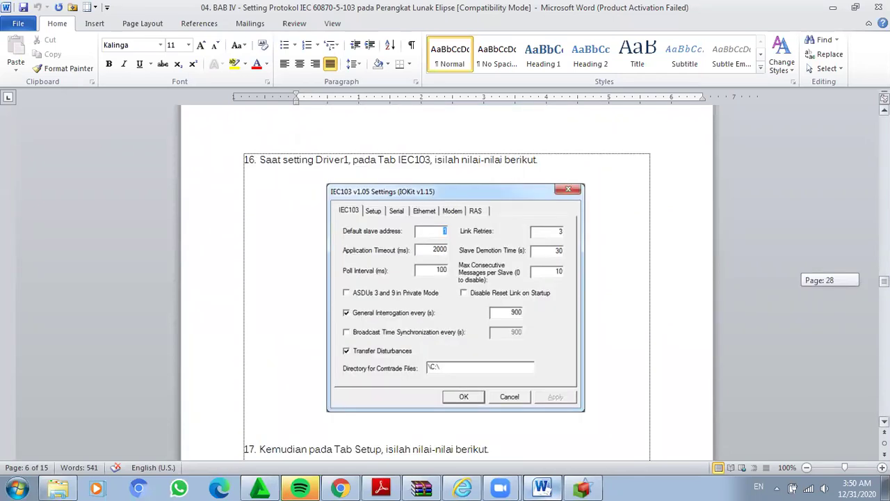
{"action": "left_click", "coordinate": [579, 487]}
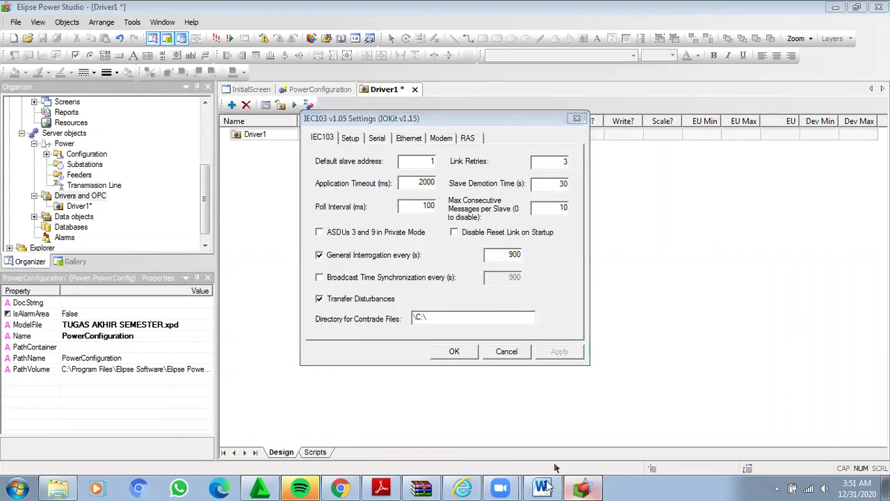
{"action": "left_click", "coordinate": [553, 486]}
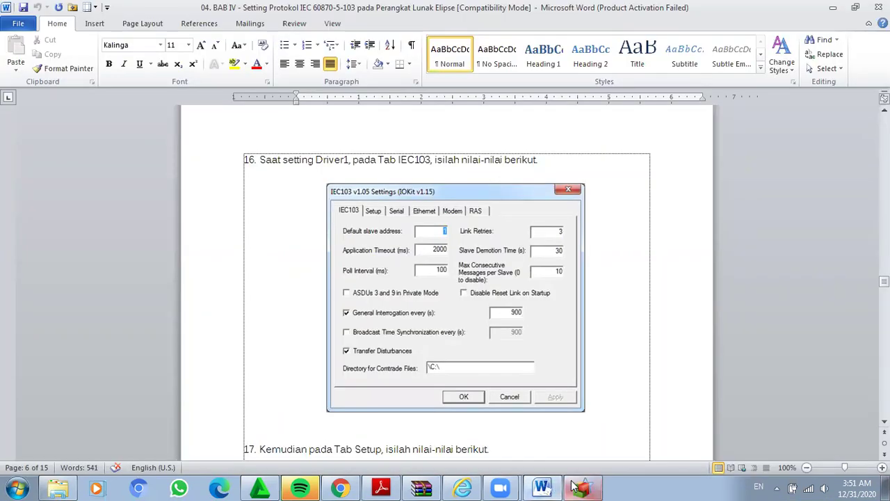
{"action": "left_click", "coordinate": [579, 487]}
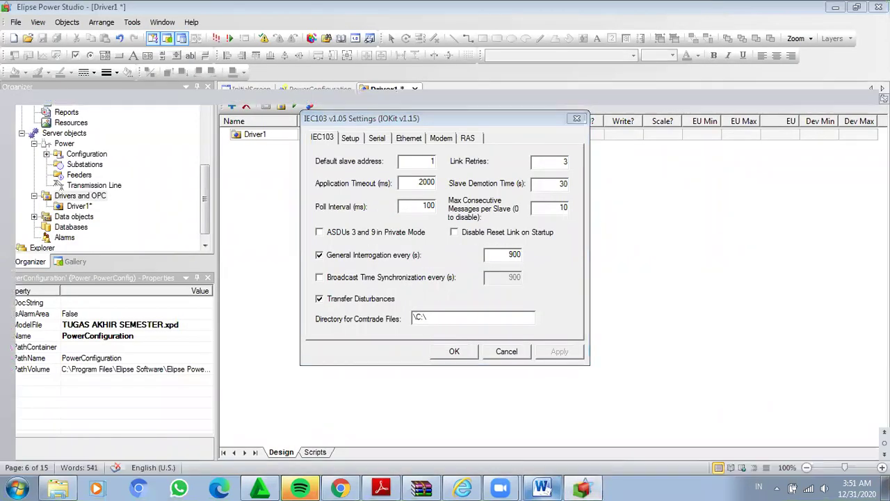
Step: Consult step 17 of the Word guide, set the IEC103 driver's physical layer to Serial, and check the Setup values against the guide
{"action": "left_click", "coordinate": [544, 486]}
{"action": "scroll", "coordinate": [445, 278], "scroll_direction": "down", "scroll_amount": 3}
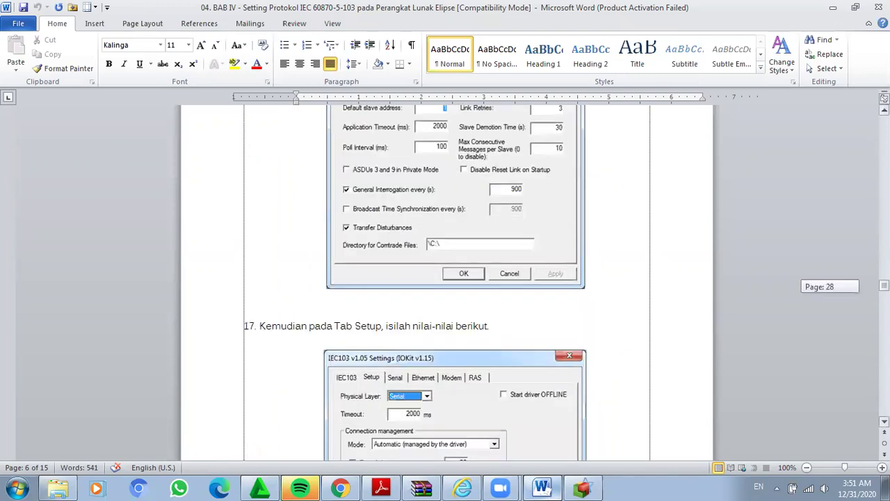
{"action": "scroll", "coordinate": [445, 278], "scroll_direction": "down", "scroll_amount": 4}
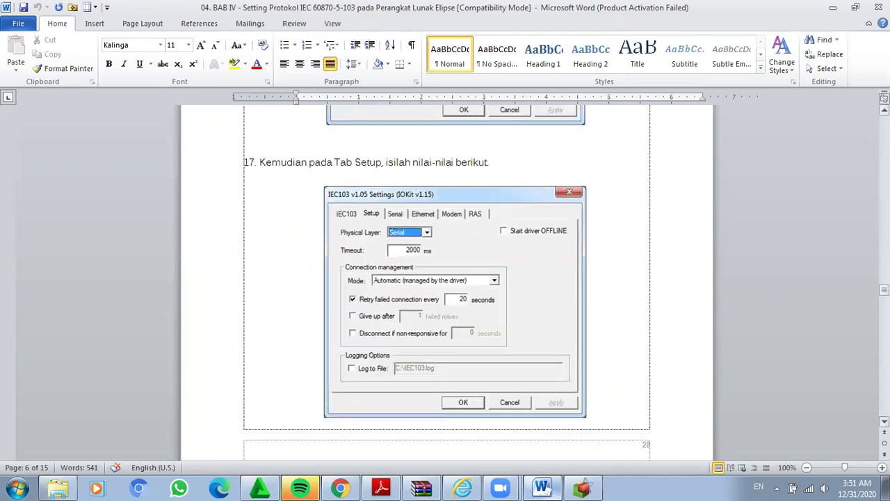
{"action": "left_click", "coordinate": [581, 487]}
{"action": "left_click", "coordinate": [359, 138]}
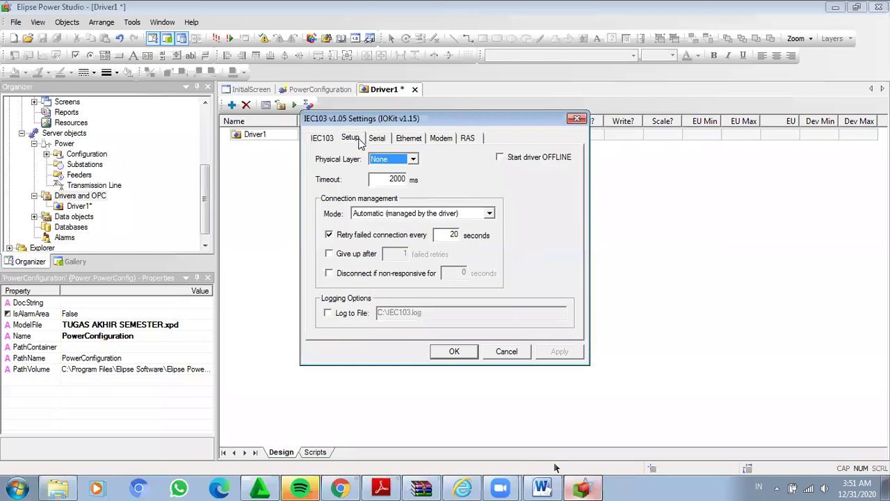
{"action": "left_click", "coordinate": [413, 159]}
{"action": "left_click", "coordinate": [394, 178]}
{"action": "left_click", "coordinate": [549, 485]}
{"action": "left_click", "coordinate": [553, 485]}
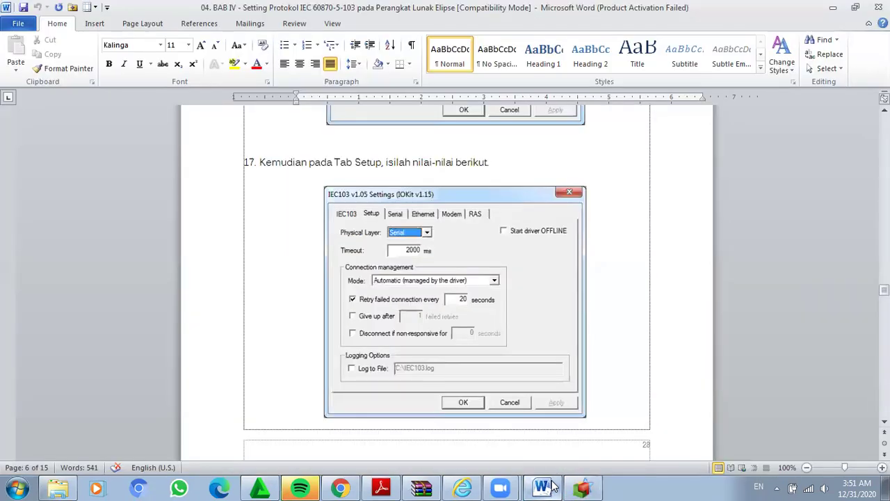
{"action": "left_click", "coordinate": [580, 487]}
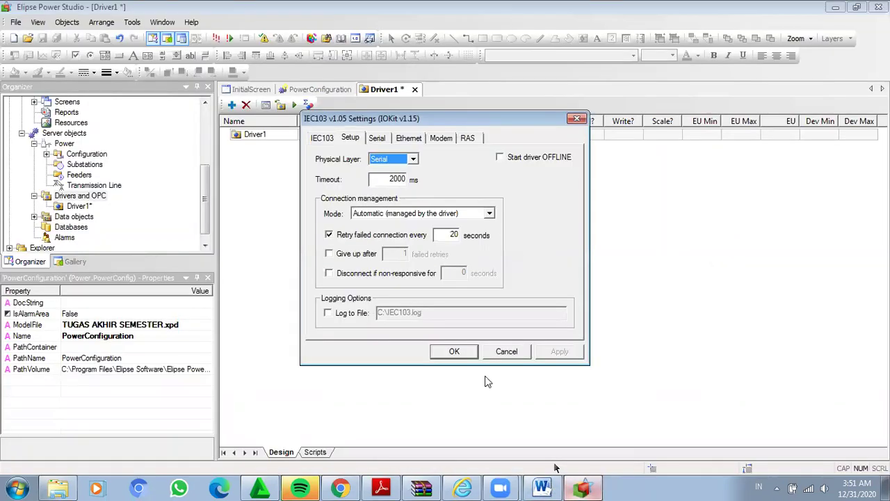
Step: Consult step 18 of the Word guide, then set the IEC103 driver's serial port to COM4 in Elipse Power Studio
{"action": "left_click", "coordinate": [544, 487]}
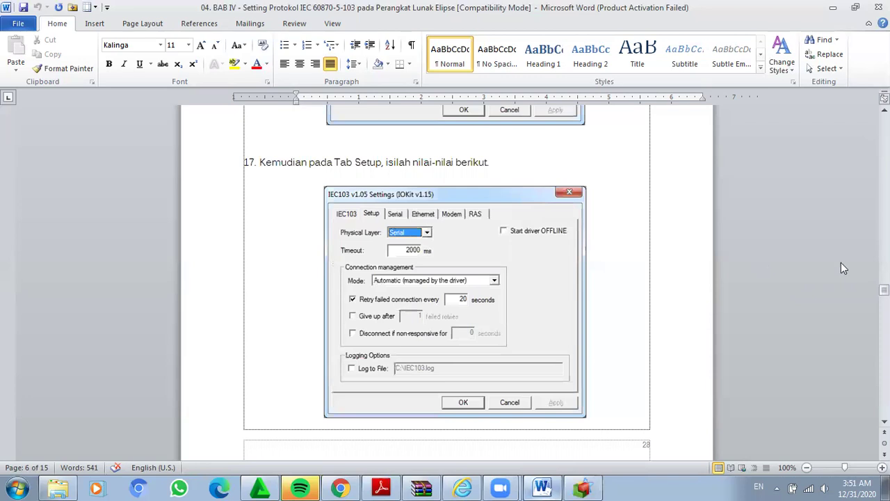
{"action": "scroll", "coordinate": [445, 278], "scroll_direction": "down", "scroll_amount": 3}
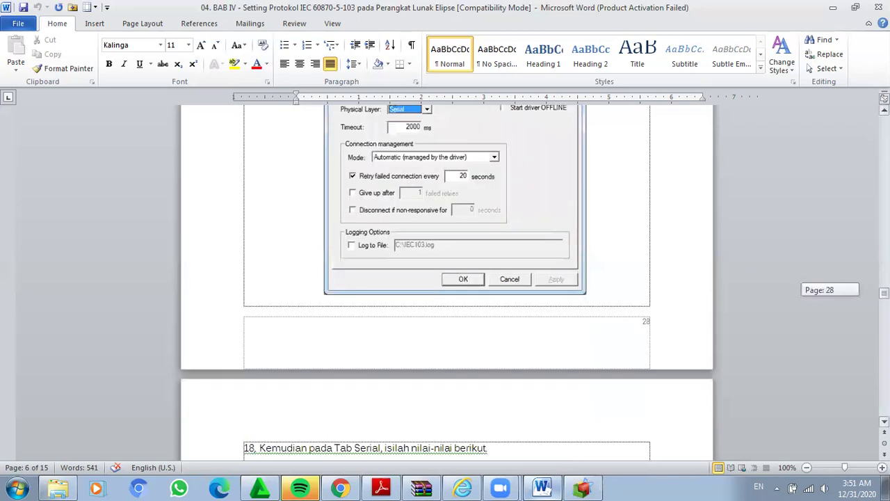
{"action": "scroll", "coordinate": [445, 278], "scroll_direction": "down", "scroll_amount": 7}
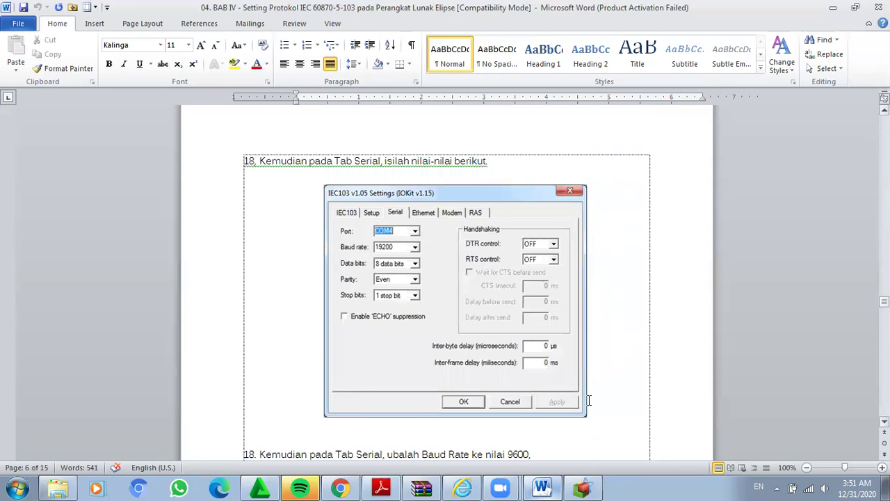
{"action": "left_click", "coordinate": [582, 487]}
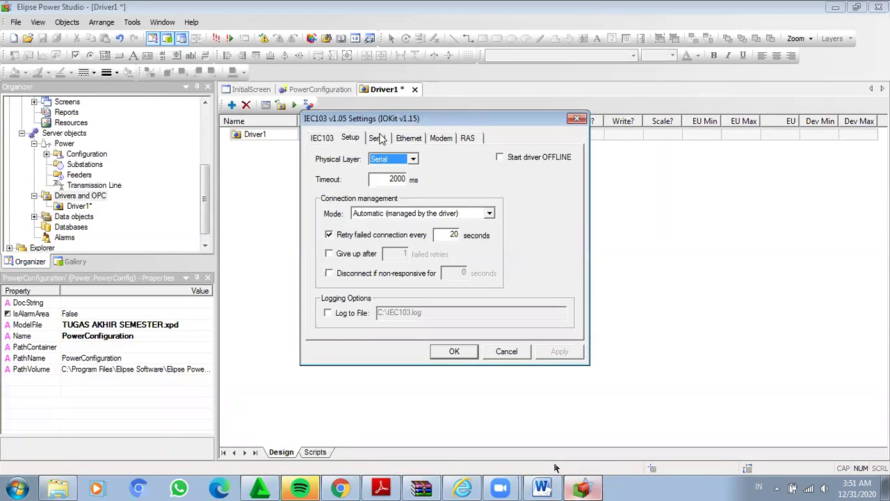
{"action": "left_click", "coordinate": [378, 139]}
{"action": "left_click", "coordinate": [400, 159]}
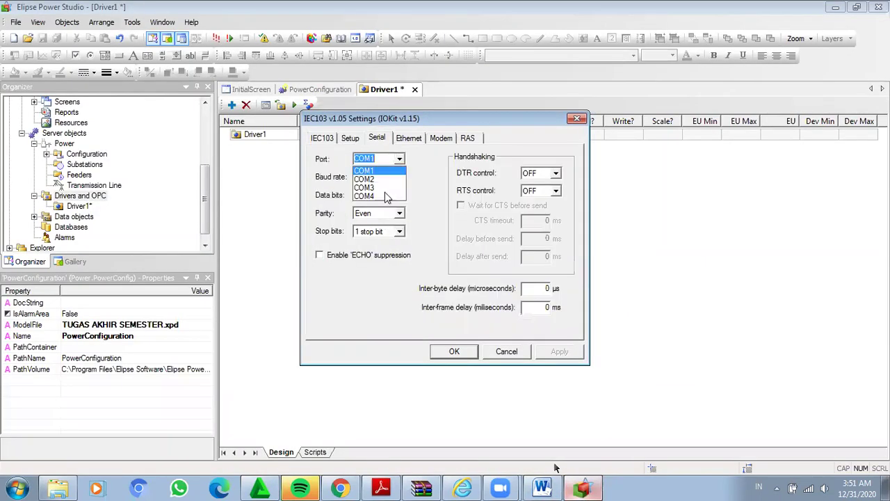
{"action": "left_click", "coordinate": [386, 198]}
Step: Compare the driver's Serial settings with the first step 18 figure in the Word guide
{"action": "left_click", "coordinate": [549, 486]}
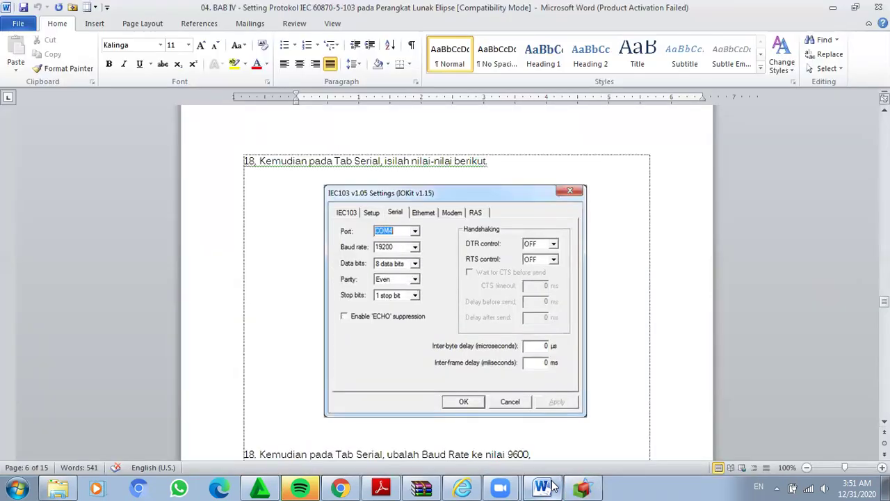
{"action": "mouse_move", "coordinate": [583, 487]}
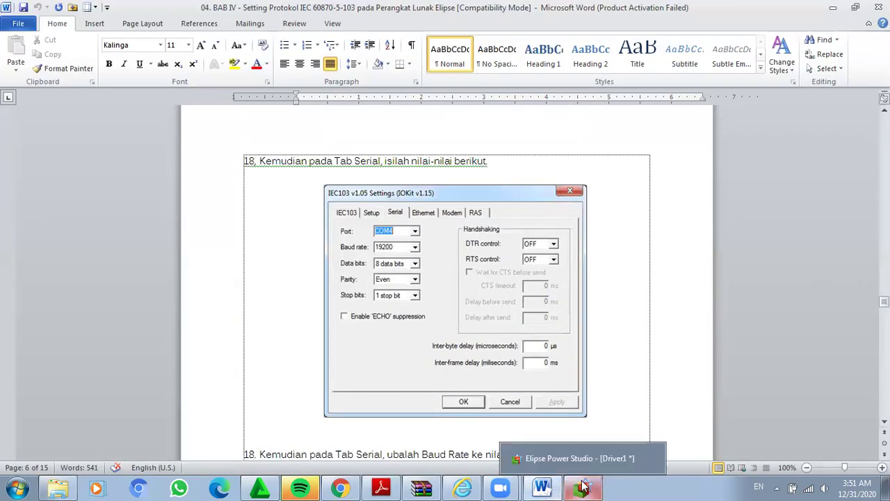
{"action": "left_click", "coordinate": [583, 487]}
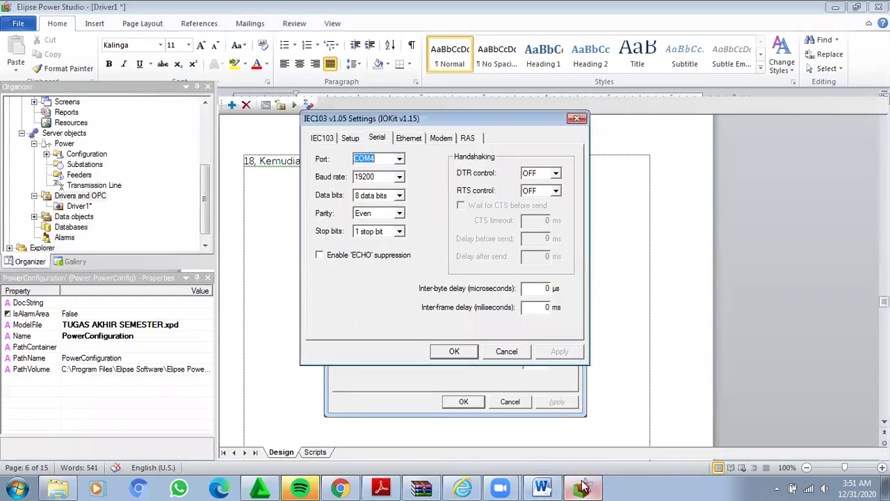
{"action": "left_click", "coordinate": [546, 487]}
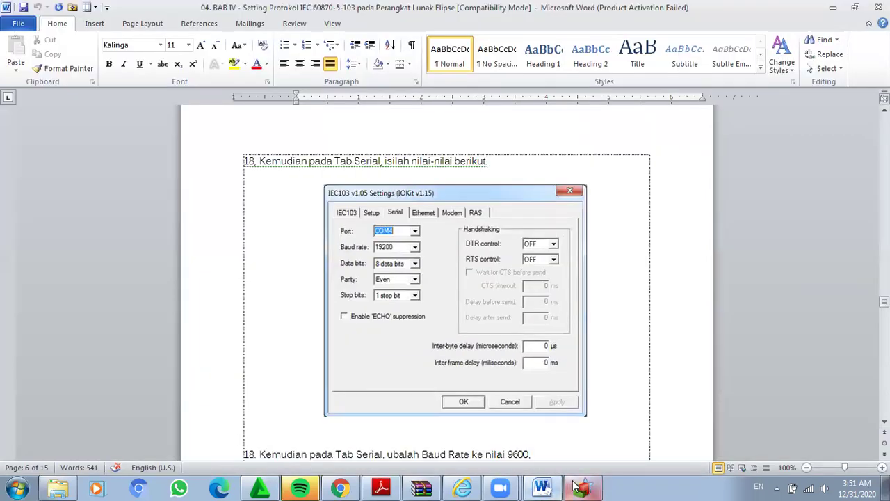
{"action": "left_click", "coordinate": [577, 486]}
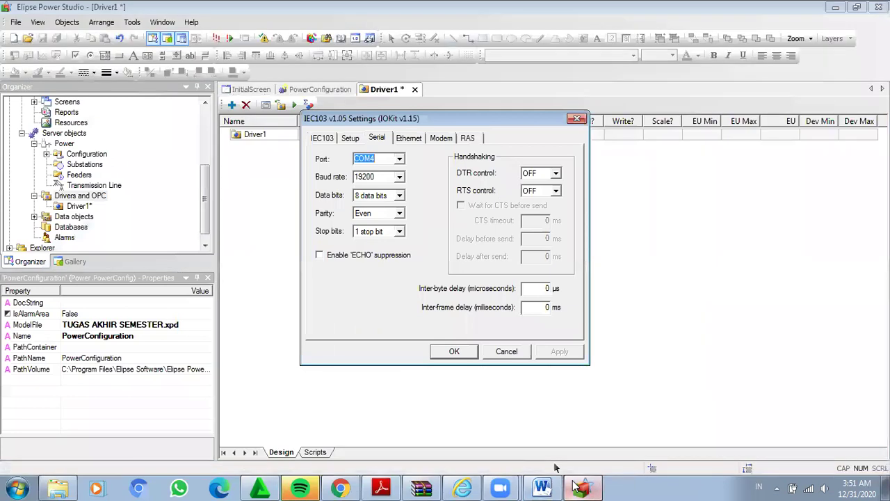
Step: Read the guide's baud rate instruction in Word and set the IEC103 driver's serial baud rate to 9600
{"action": "left_click", "coordinate": [543, 487]}
{"action": "left_click_drag", "start_coordinate": [884, 300], "coordinate": [884, 309]}
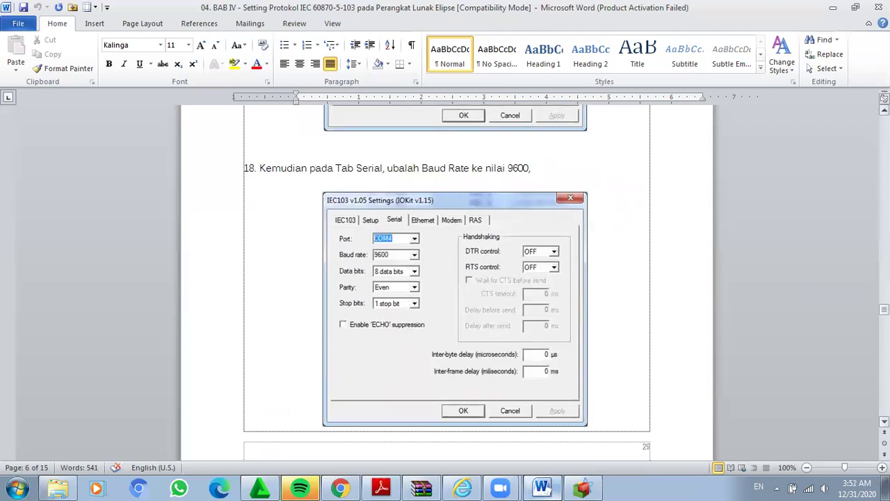
{"action": "left_click_drag", "start_coordinate": [884, 308], "coordinate": [694, 305]}
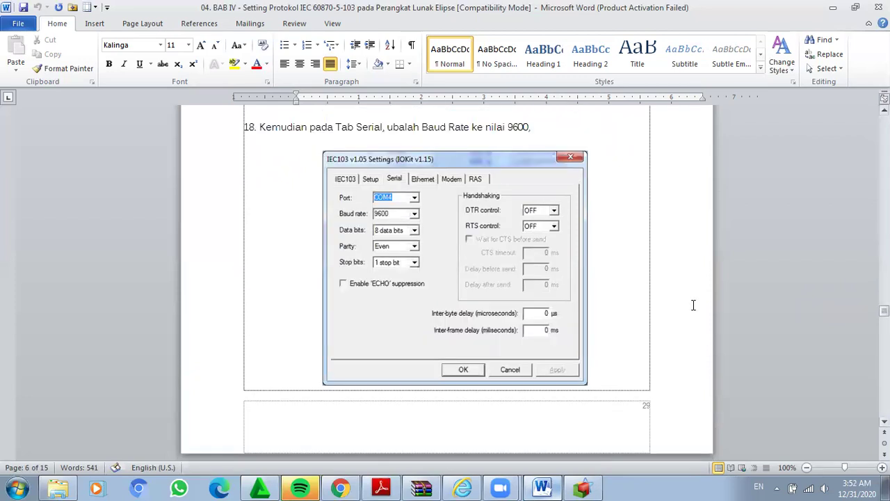
{"action": "left_click", "coordinate": [541, 487]}
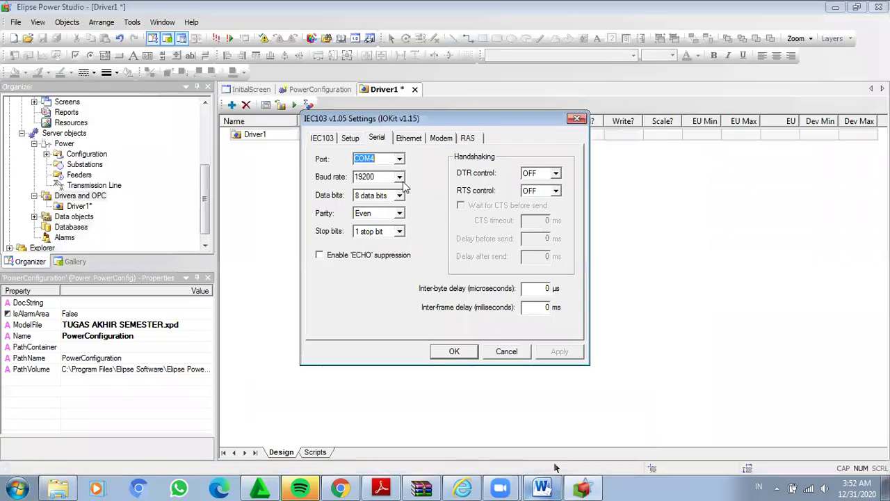
{"action": "left_click", "coordinate": [399, 178]}
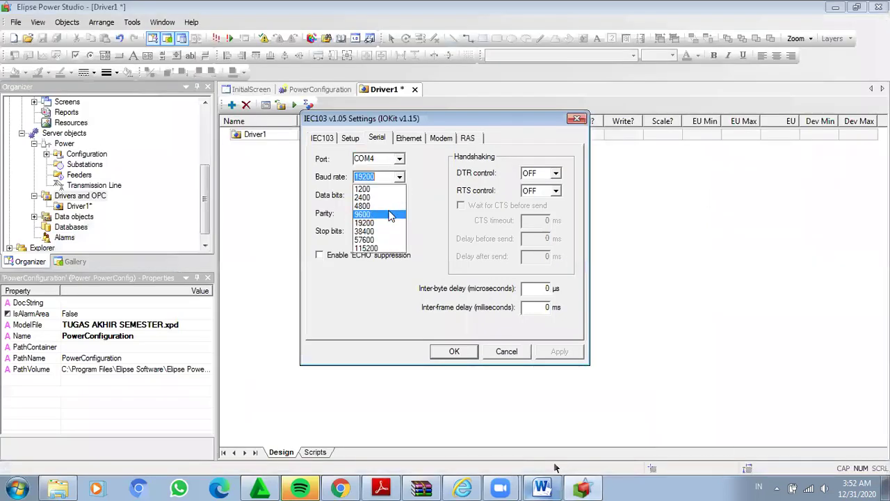
{"action": "left_click", "coordinate": [391, 215]}
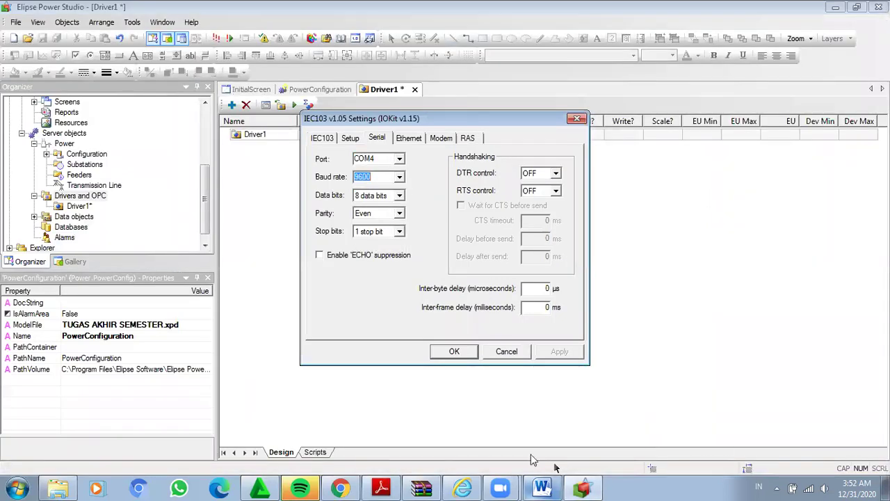
Step: Look up step 19 in the Word guide, then return to Elipse Power Studio and accept the IEC103 driver settings
{"action": "left_click", "coordinate": [542, 487]}
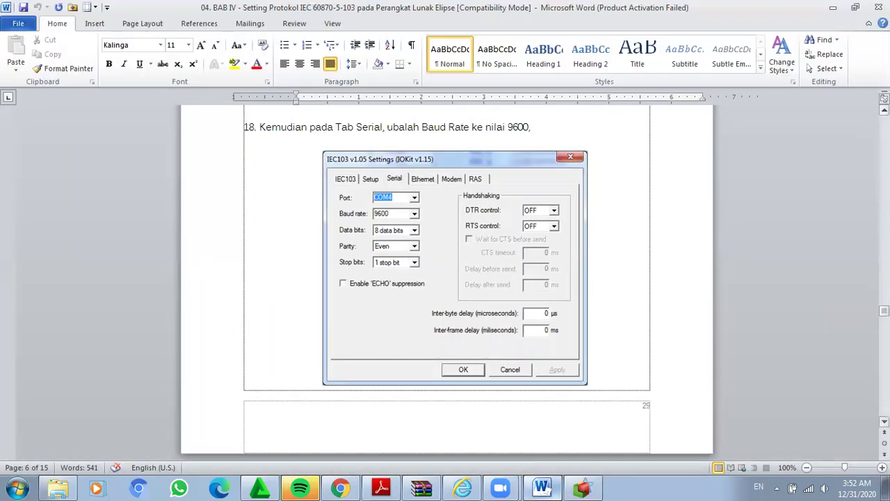
{"action": "left_click_drag", "start_coordinate": [884, 310], "coordinate": [884, 320]}
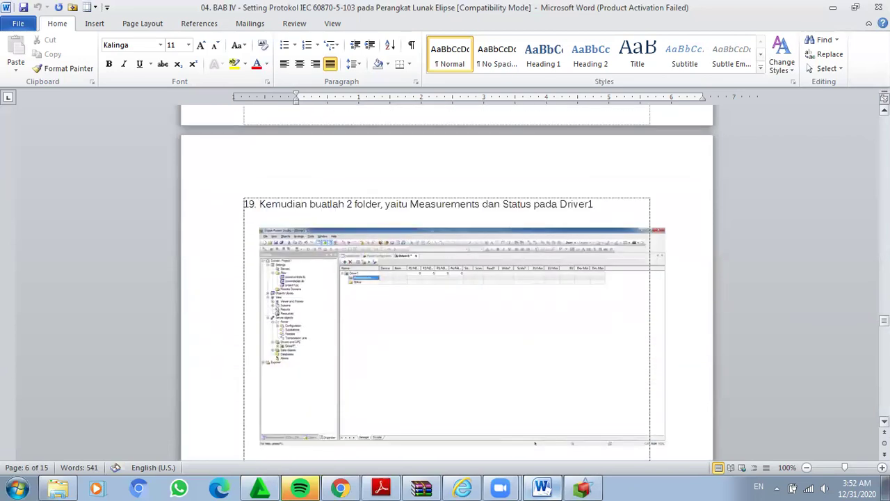
{"action": "left_click", "coordinate": [582, 487]}
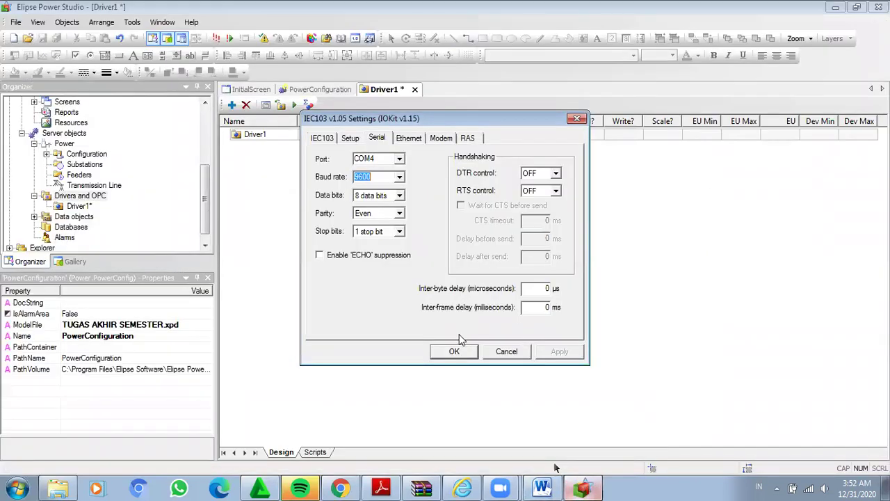
{"action": "left_click", "coordinate": [454, 352]}
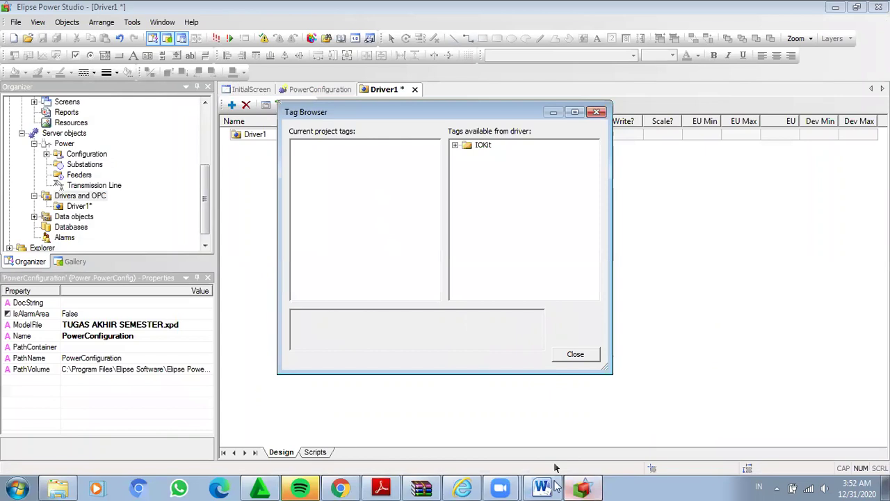
Step: Review steps 18 and 19 of the Word guide, then close the Tag Browser in Elipse Power Studio without adding tags
{"action": "left_click", "coordinate": [543, 487]}
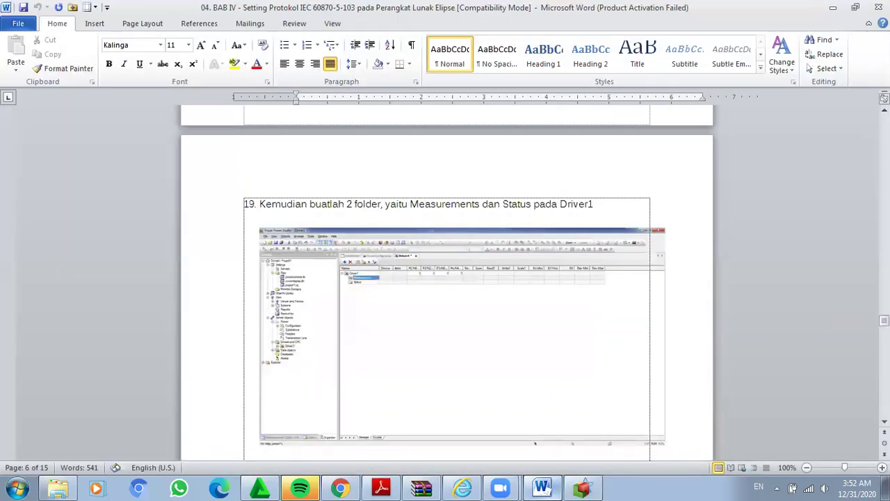
{"action": "scroll", "coordinate": [535, 443], "scroll_direction": "up", "scroll_amount": 10}
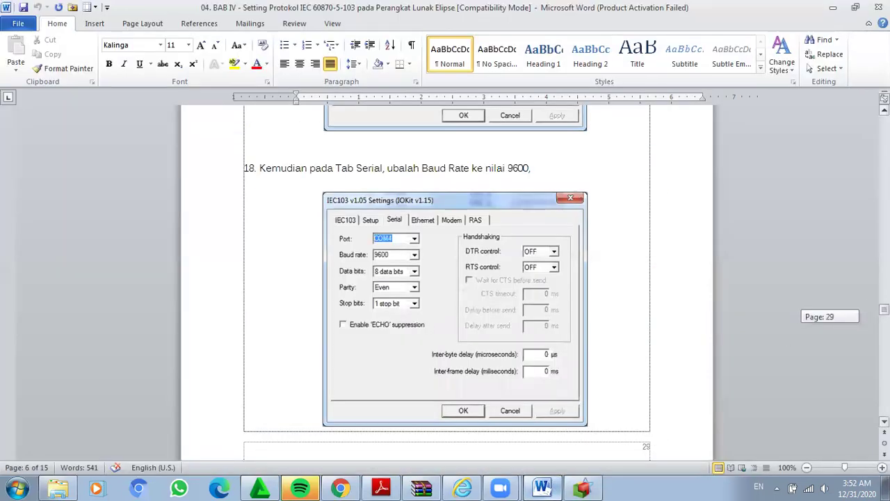
{"action": "scroll", "coordinate": [535, 362], "scroll_direction": "down", "scroll_amount": 10}
{"action": "scroll", "coordinate": [513, 434], "scroll_direction": "up", "scroll_amount": 3}
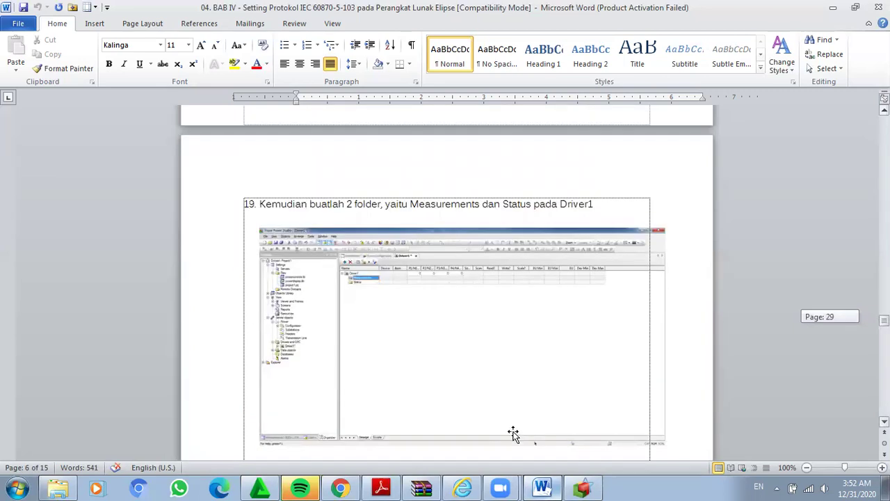
{"action": "left_click", "coordinate": [600, 485]}
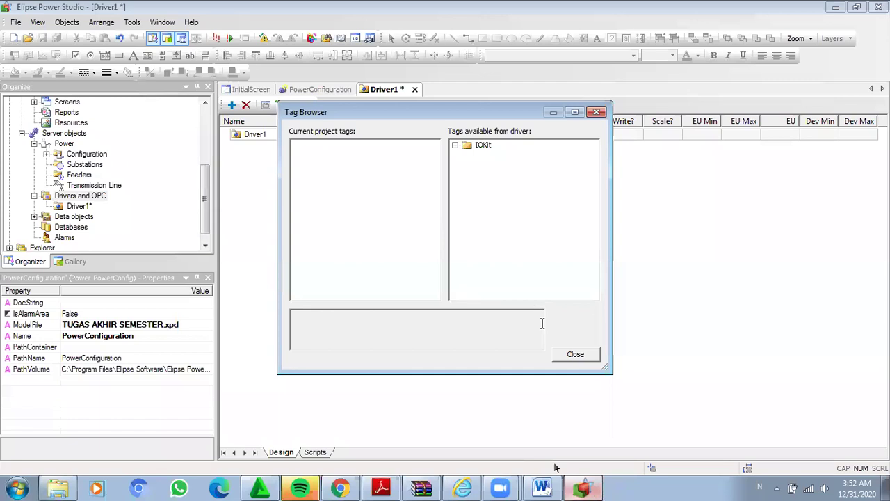
{"action": "left_click", "coordinate": [575, 355]}
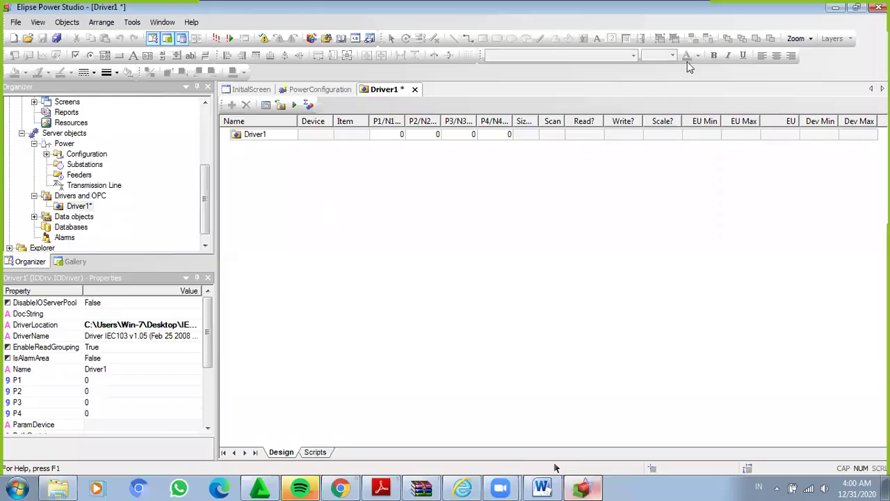
Step: Insert a new folder under Driver1
{"action": "right_click", "coordinate": [278, 141]}
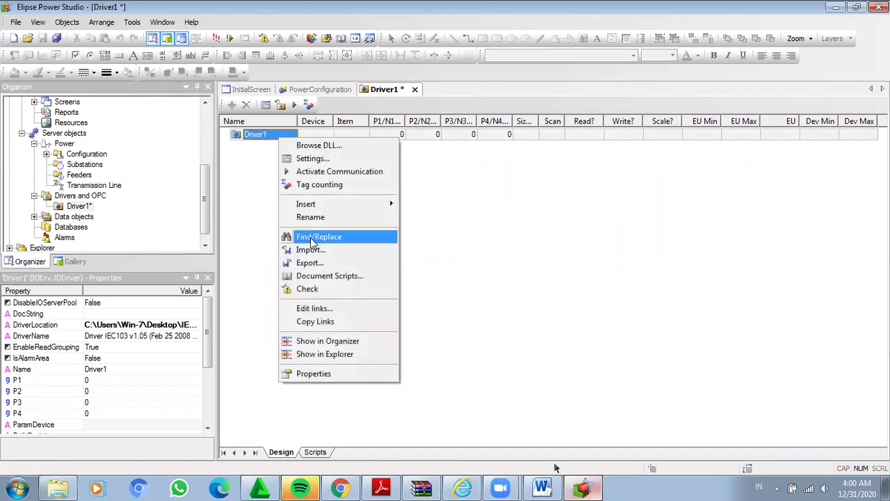
{"action": "left_click", "coordinate": [623, 302]}
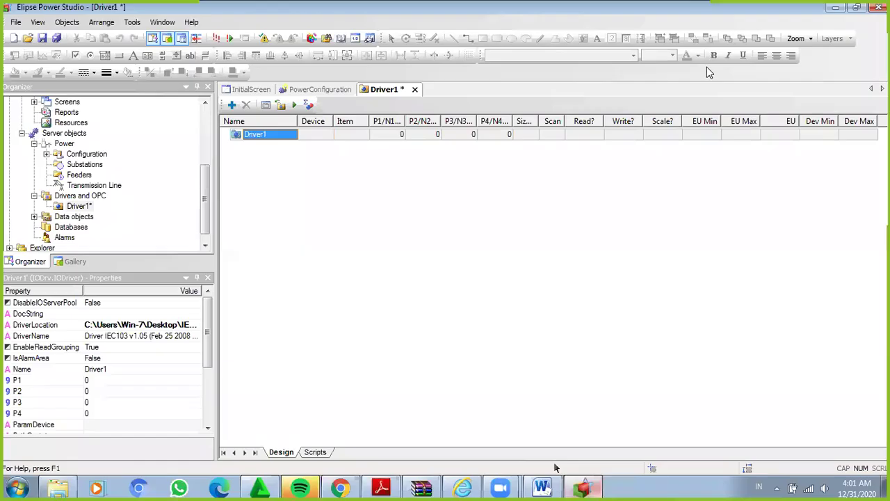
{"action": "right_click", "coordinate": [260, 134]}
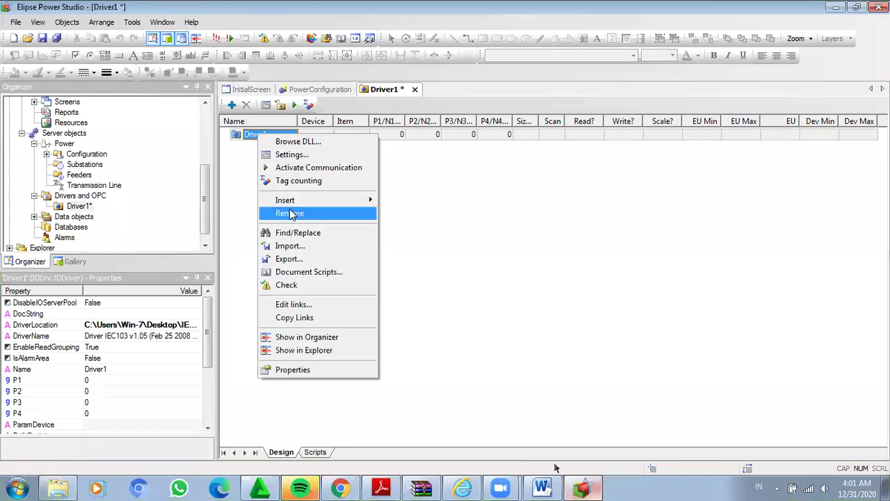
{"action": "mouse_move", "coordinate": [301, 204]}
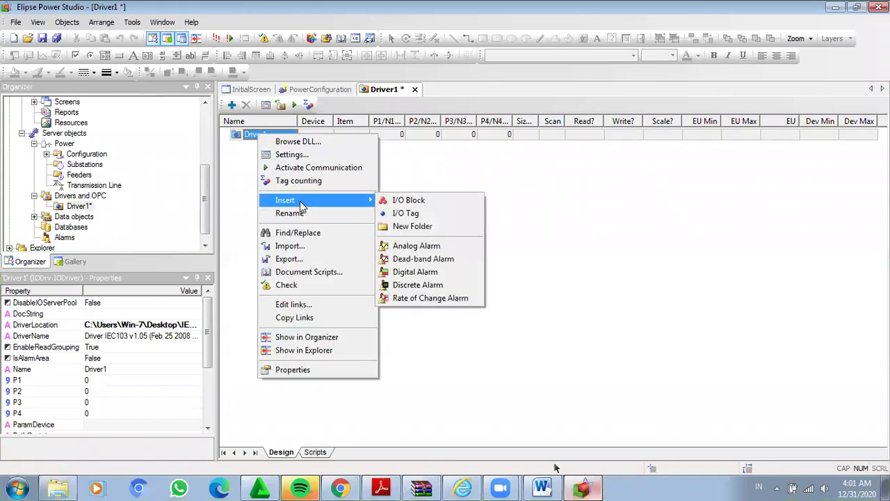
{"action": "left_click", "coordinate": [415, 227]}
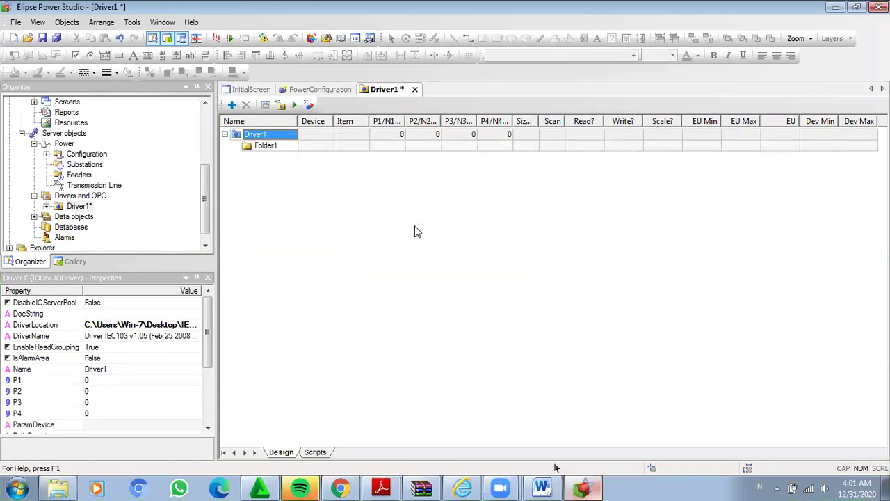
Step: Rename the new folder under Driver1 as Status
{"action": "left_click", "coordinate": [276, 149]}
{"action": "right_click", "coordinate": [276, 149]}
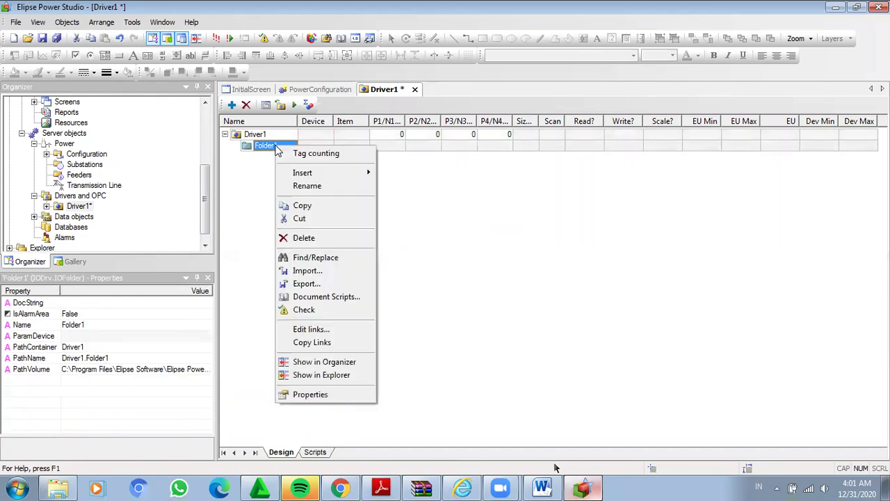
{"action": "left_click", "coordinate": [329, 193]}
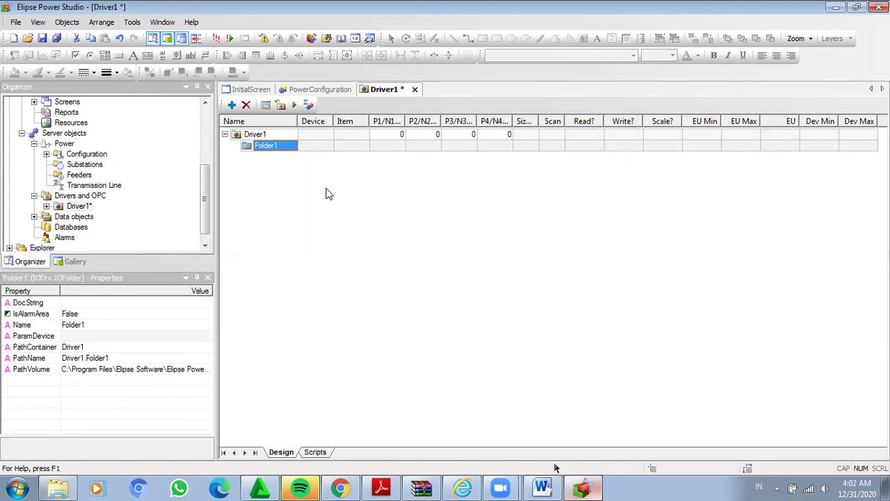
{"action": "right_click", "coordinate": [275, 149]}
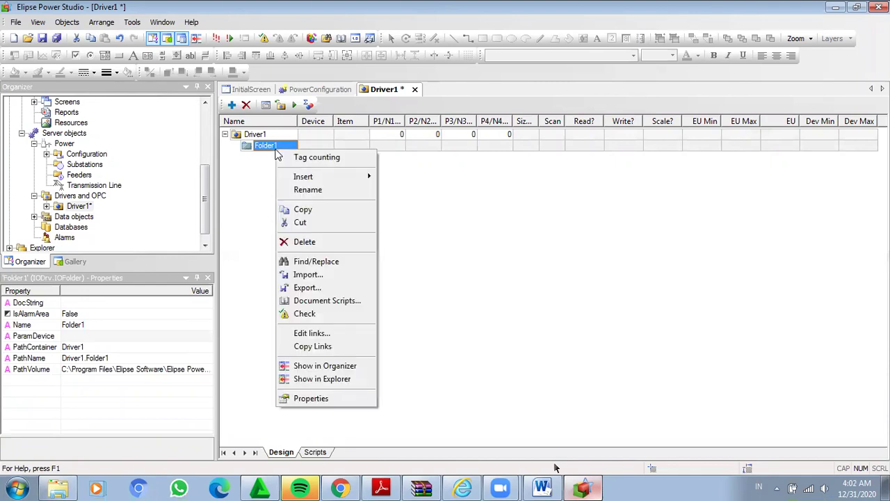
{"action": "left_click", "coordinate": [93, 325]}
{"action": "left_click", "coordinate": [92, 325]}
{"action": "type", "text": "s"}
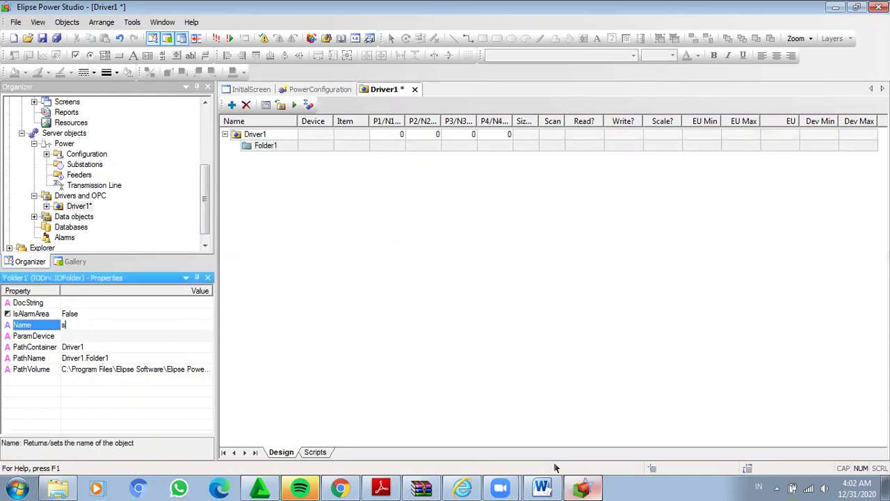
{"action": "key", "text": "BackSpace"}
{"action": "type", "text": "Status"}
{"action": "key", "text": "Return"}
Step: Commit the Status folder name and insert another new folder under Driver1
{"action": "left_click", "coordinate": [286, 126]}
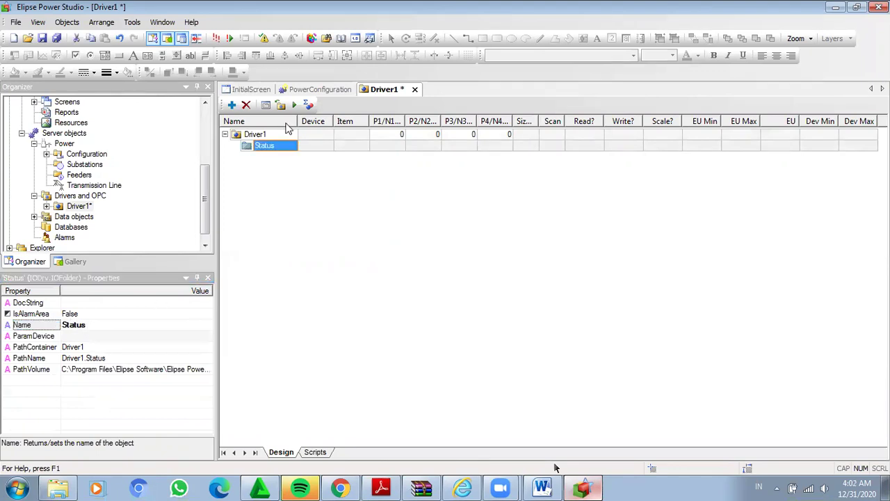
{"action": "left_click", "coordinate": [263, 132]}
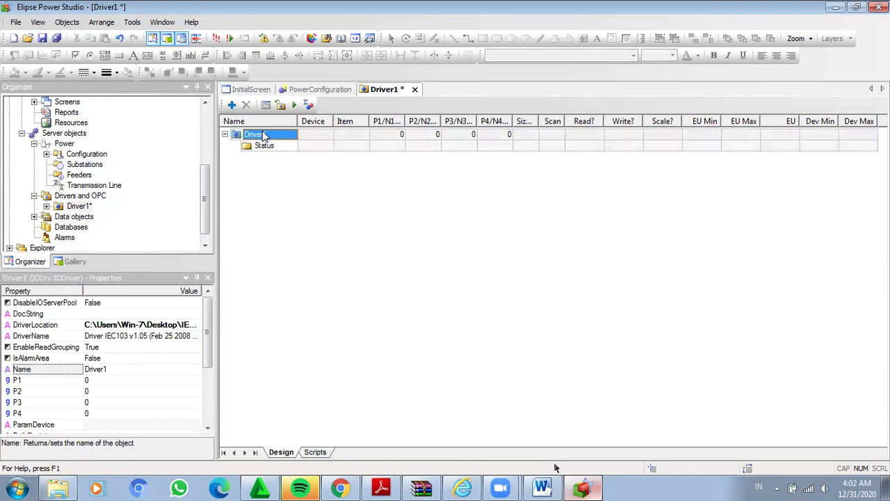
{"action": "right_click", "coordinate": [262, 132]}
{"action": "mouse_move", "coordinate": [309, 197]}
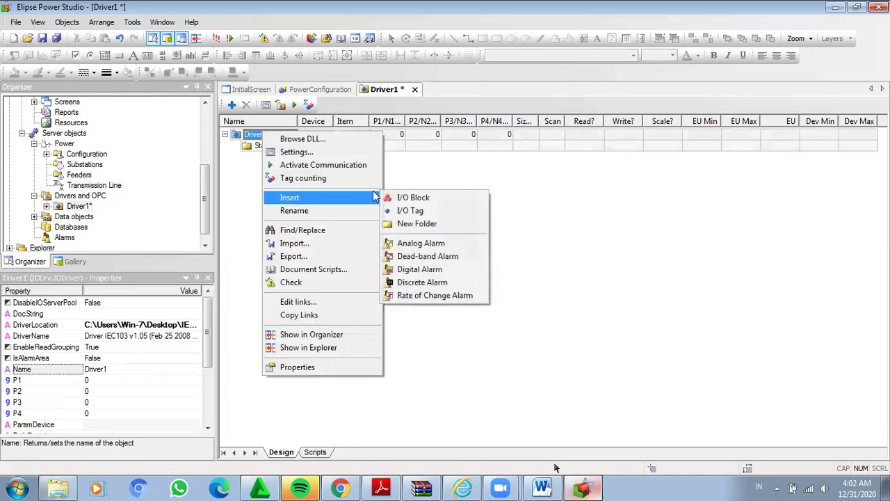
{"action": "left_click", "coordinate": [422, 225]}
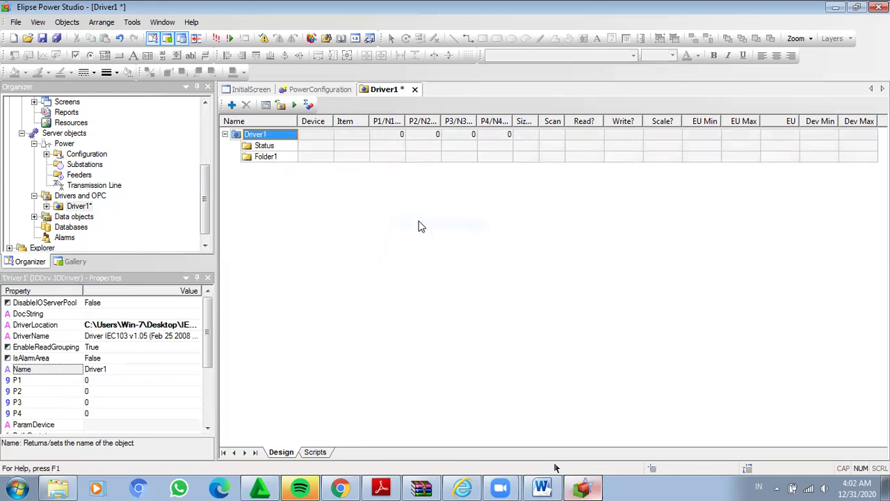
Step: Rename the newly inserted folder under Driver1 as Measurement
{"action": "left_click", "coordinate": [266, 157]}
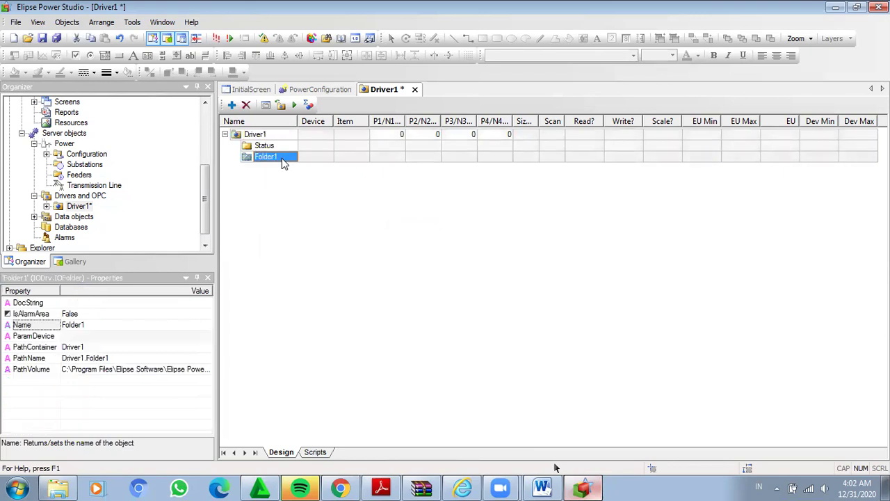
{"action": "left_click", "coordinate": [84, 327]}
{"action": "type", "text": "Measu"}
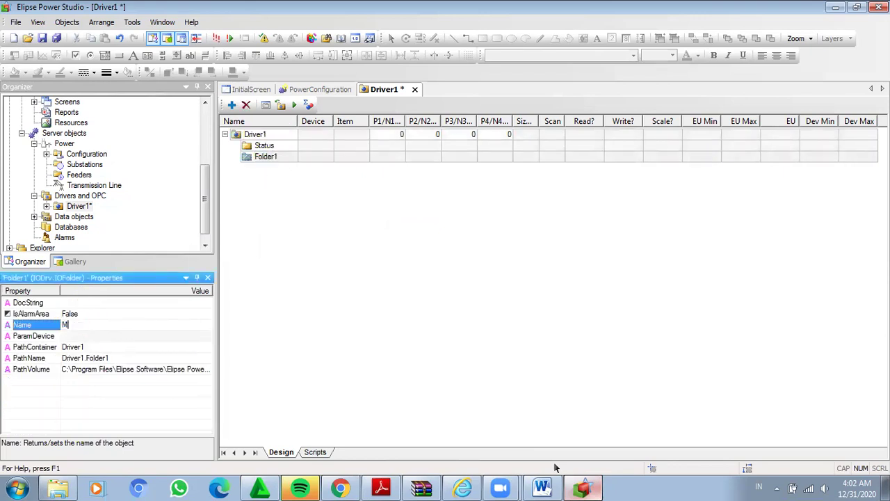
{"action": "type", "text": "rement"}
{"action": "key", "text": "Return"}
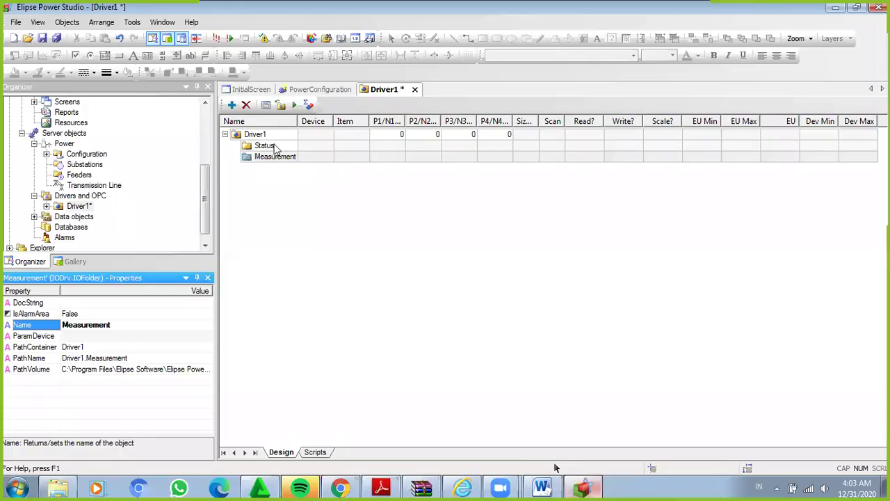
Step: Insert a single I/O tag in the Status folder, keeping the default quantity and name
{"action": "left_click", "coordinate": [275, 147]}
{"action": "right_click", "coordinate": [275, 147]}
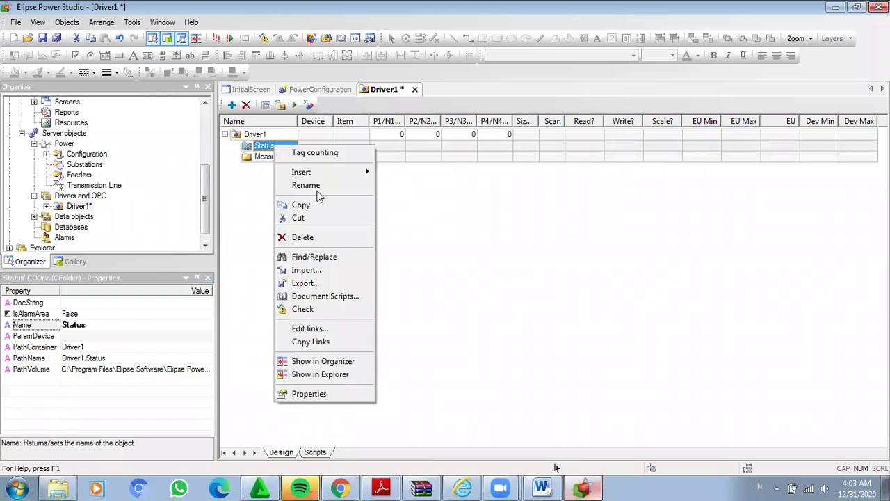
{"action": "mouse_move", "coordinate": [314, 172]}
{"action": "left_click", "coordinate": [415, 185]}
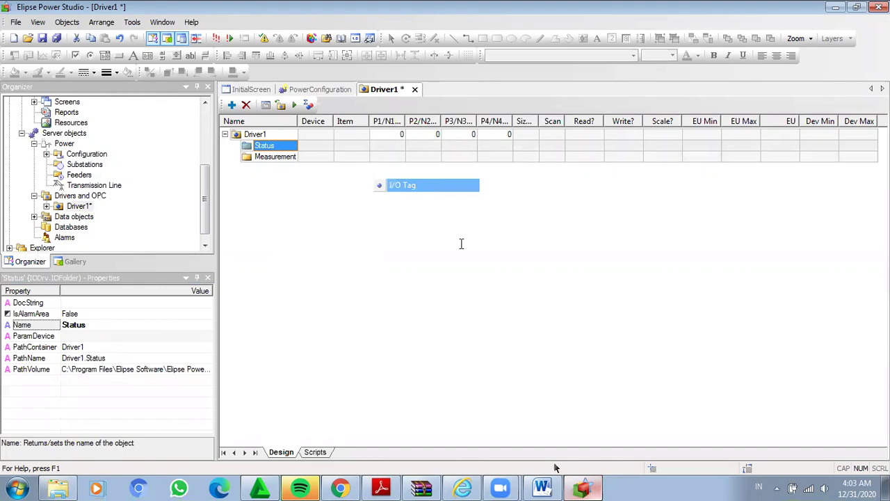
{"action": "left_click", "coordinate": [424, 269]}
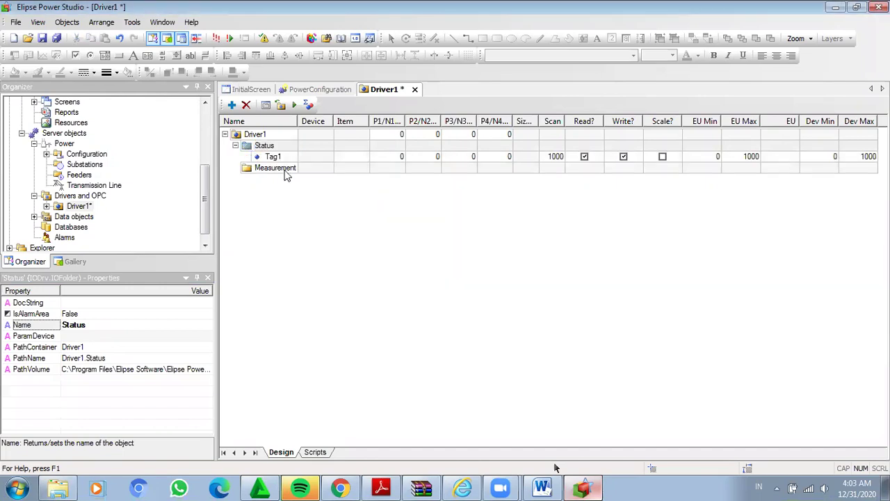
Step: Insert five I/O tags in the Measurement folder
{"action": "right_click", "coordinate": [285, 173]}
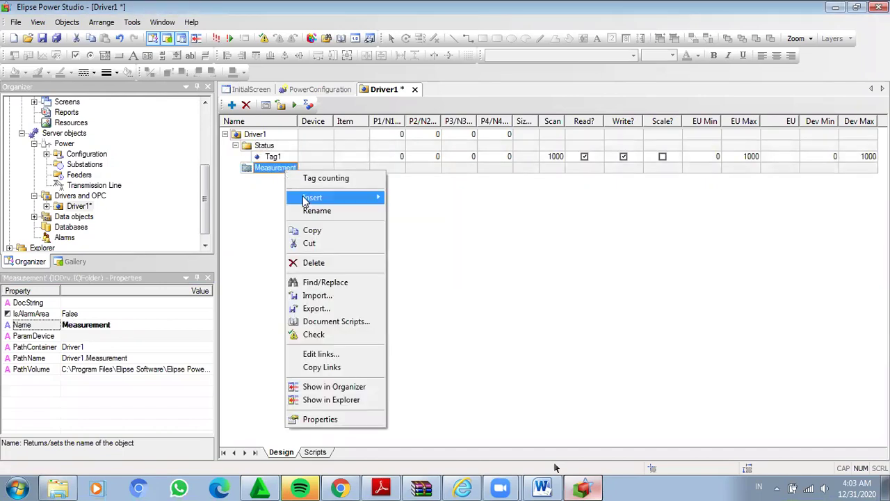
{"action": "mouse_move", "coordinate": [376, 199]}
{"action": "left_click", "coordinate": [417, 213]}
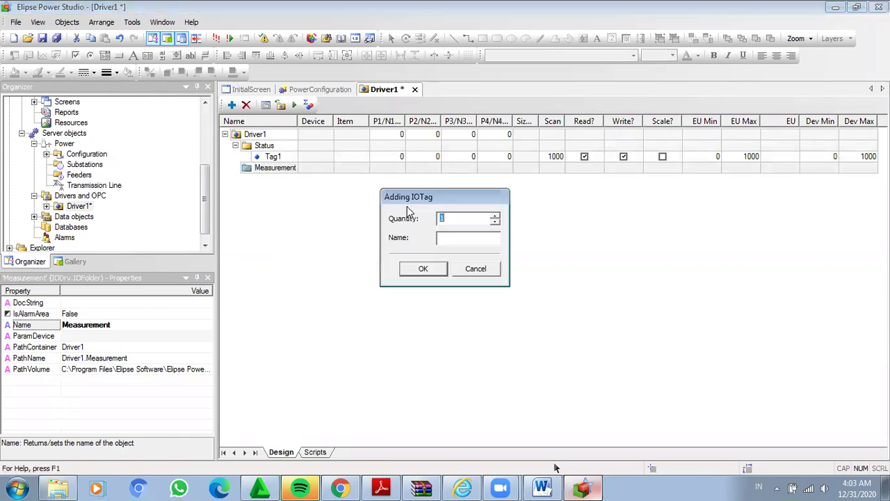
{"action": "type", "text": "5"}
{"action": "left_click", "coordinate": [422, 268]}
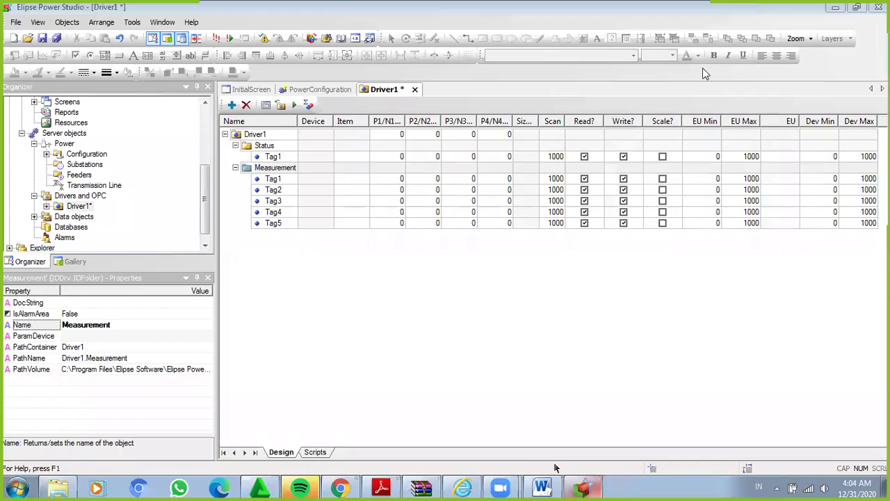
Step: Examine the properties of the tag in the Status folder, from AdviseType through Scan
{"action": "left_click", "coordinate": [275, 157]}
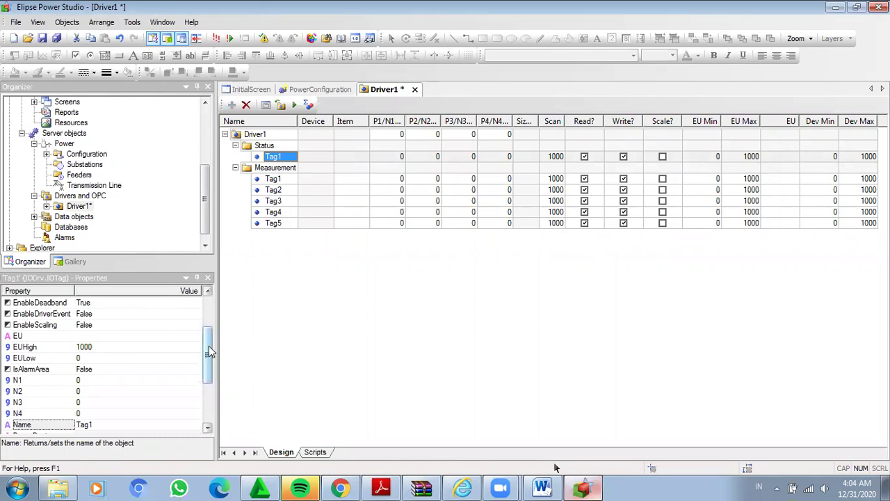
{"action": "scroll", "coordinate": [208, 298], "scroll_direction": "up", "scroll_amount": 2}
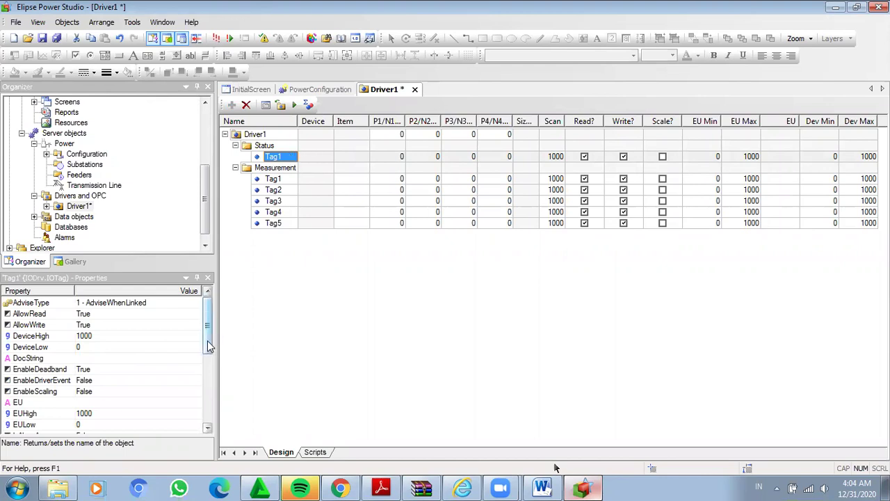
{"action": "scroll", "coordinate": [208, 358], "scroll_direction": "down", "scroll_amount": 1}
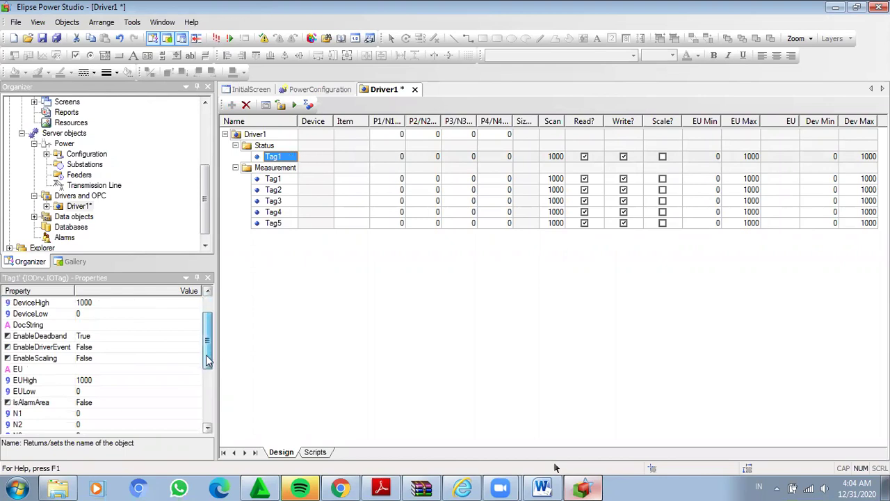
{"action": "scroll", "coordinate": [206, 359], "scroll_direction": "down", "scroll_amount": 1}
{"action": "left_click_drag", "start_coordinate": [207, 369], "coordinate": [203, 410]}
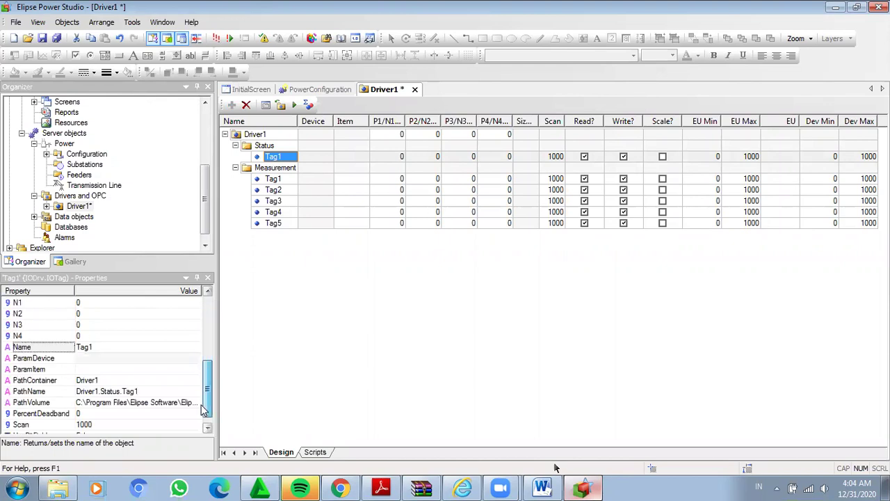
{"action": "left_click", "coordinate": [201, 405]}
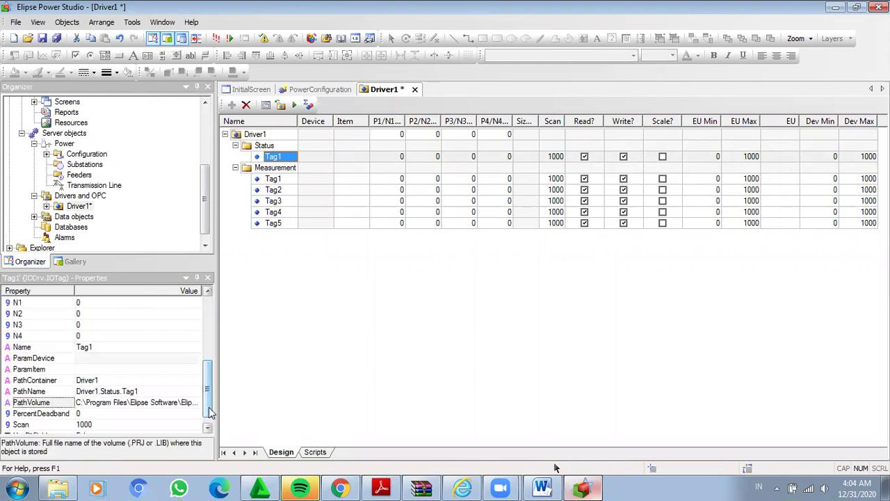
{"action": "left_click_drag", "start_coordinate": [211, 420], "coordinate": [213, 337]}
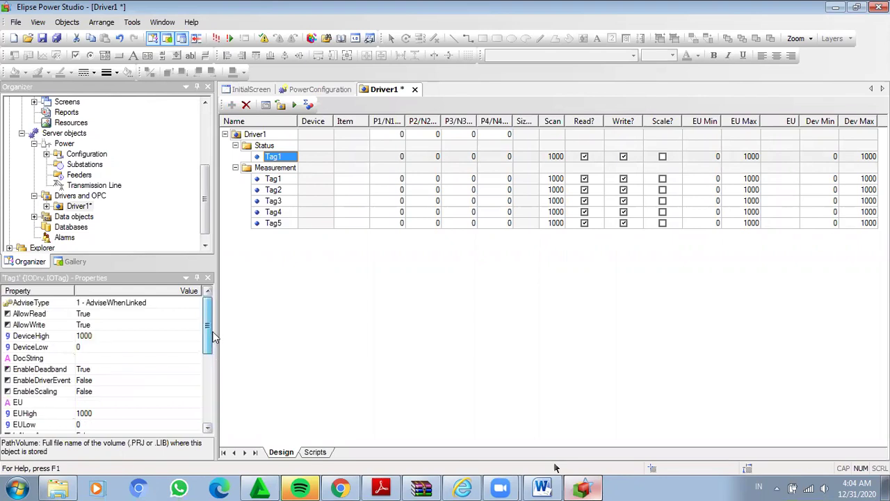
Step: Rename the tag in the Status folder as U>start
{"action": "right_click", "coordinate": [276, 159]}
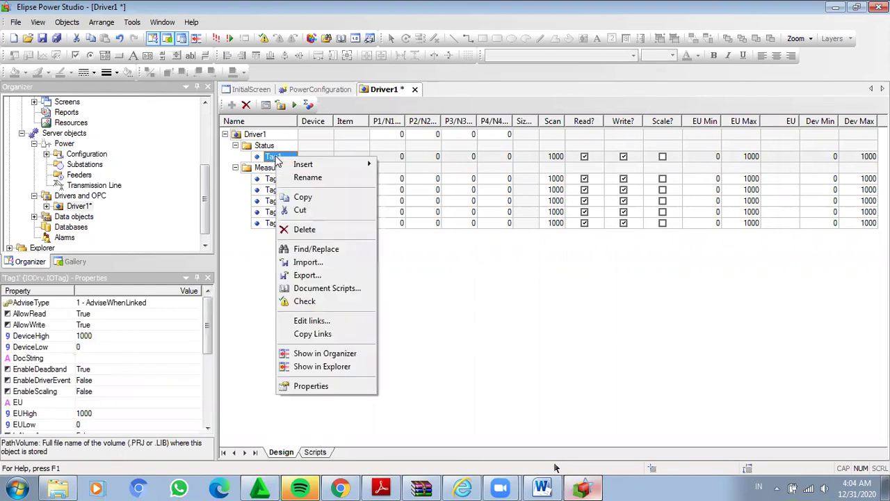
{"action": "left_click", "coordinate": [308, 178]}
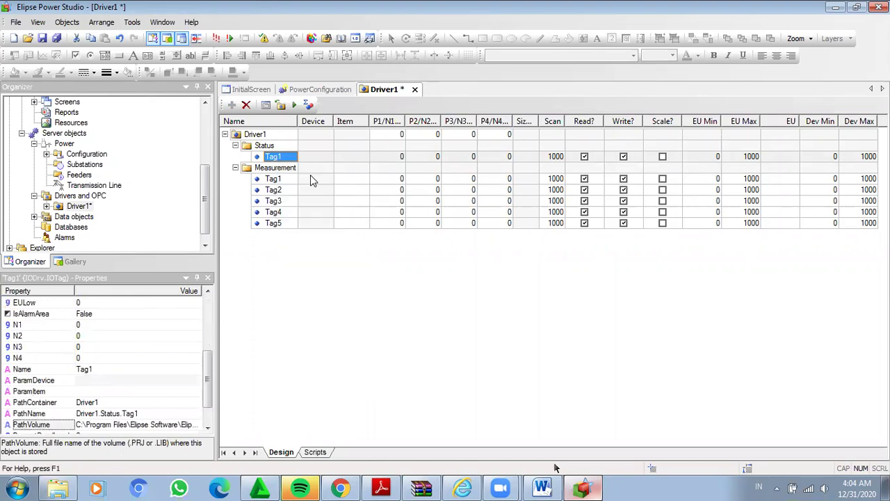
{"action": "type", "text": "u"}
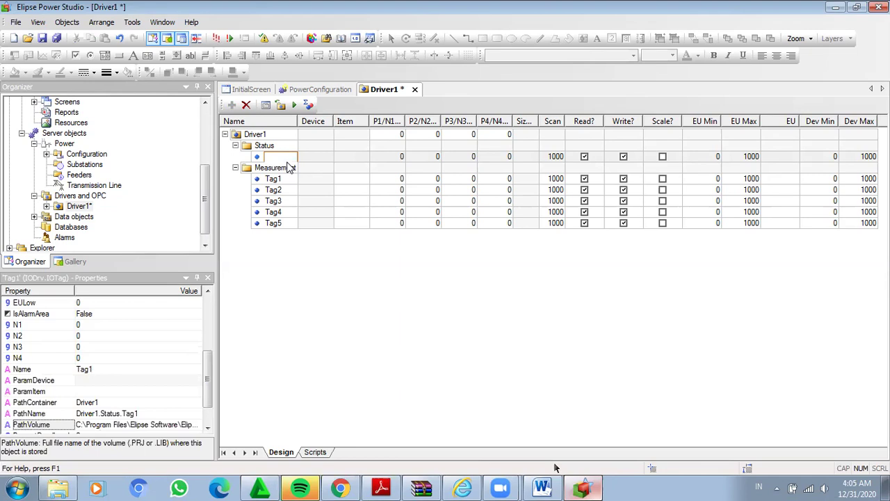
{"action": "type", "text": "U>sa"}
{"action": "key", "text": "BackSpace"}
{"action": "type", "text": "tart"}
{"action": "key", "text": "Return"}
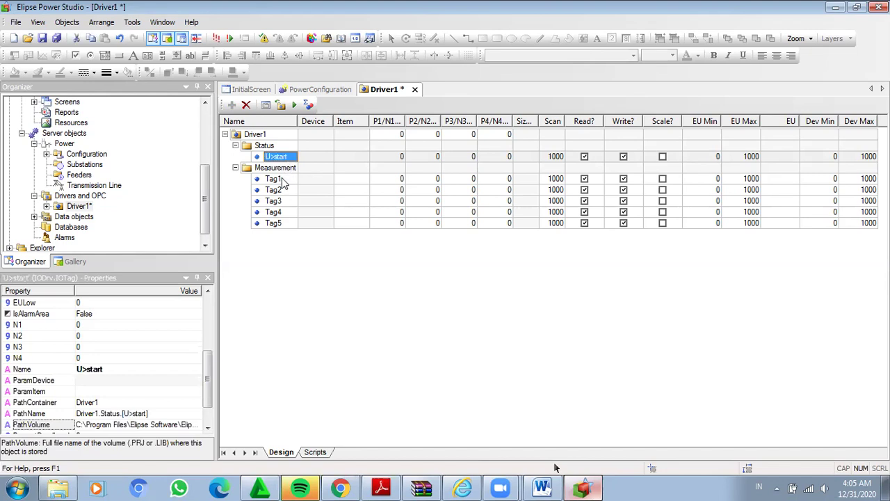
Step: Rename Tag1 in the Measurement folder as Fault Curent and widen the Name column to fit it
{"action": "left_click", "coordinate": [283, 182]}
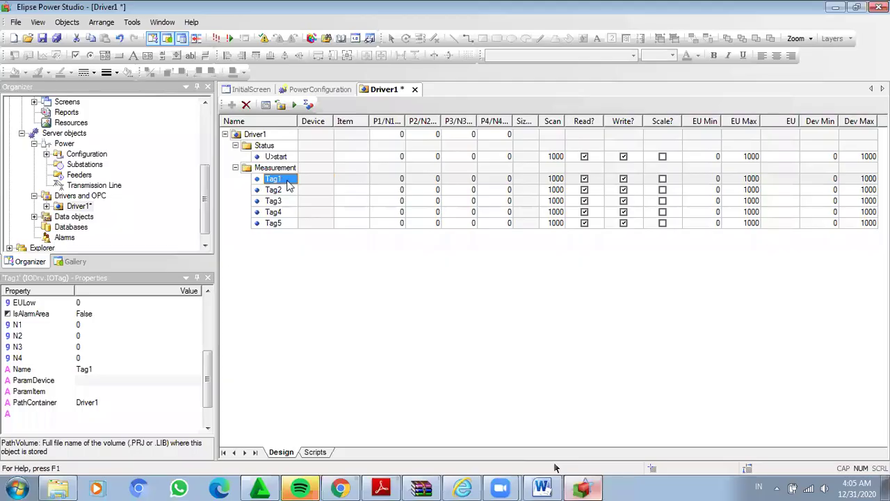
{"action": "right_click", "coordinate": [287, 182]}
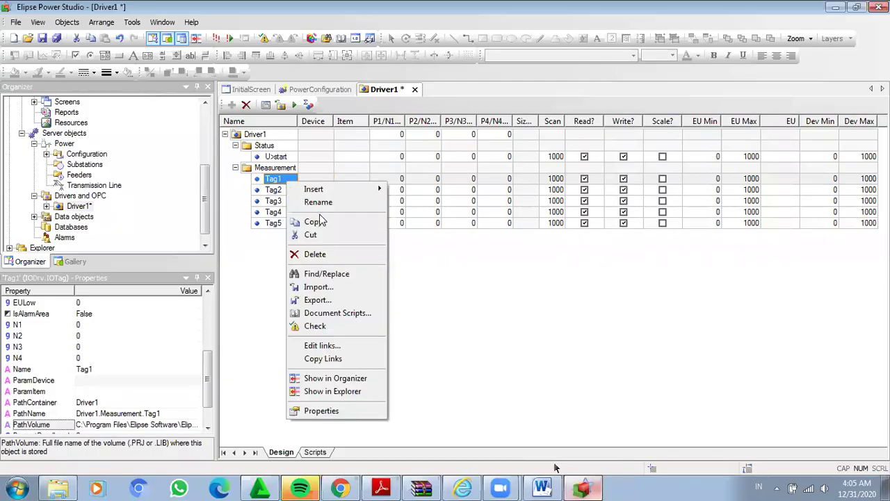
{"action": "left_click", "coordinate": [319, 203]}
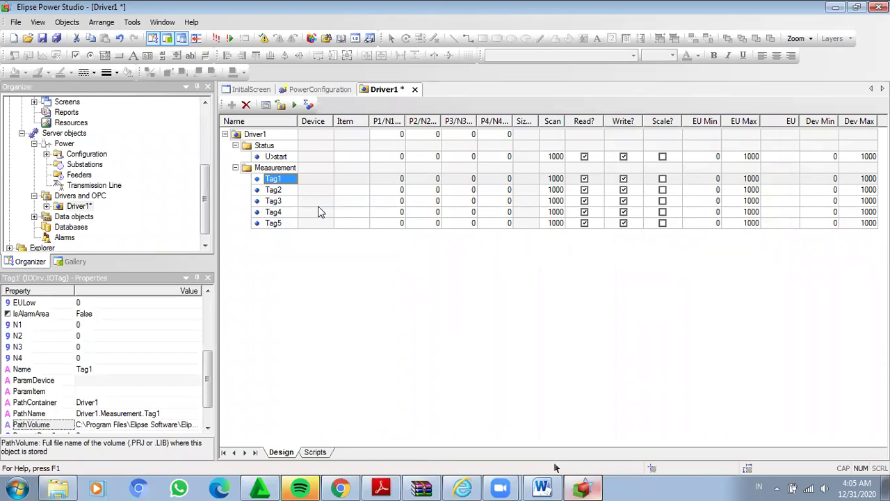
{"action": "type", "text": "F"}
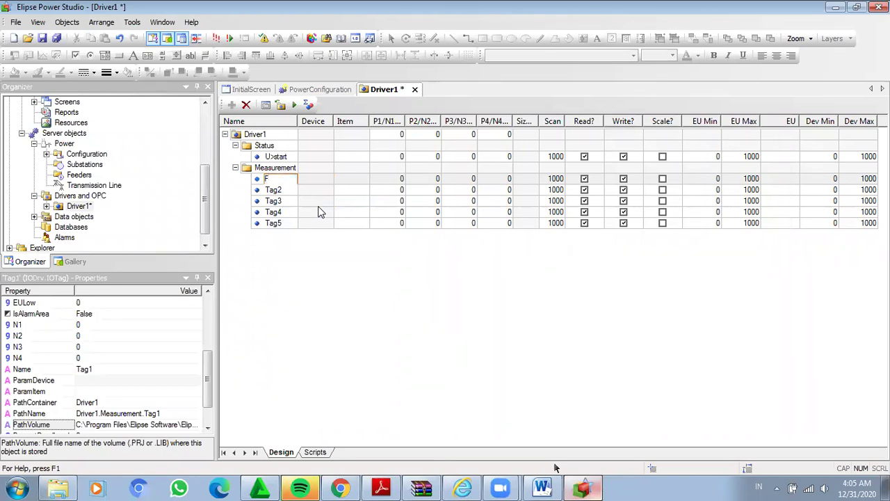
{"action": "type", "text": "ault Curent"}
{"action": "key", "text": "Return"}
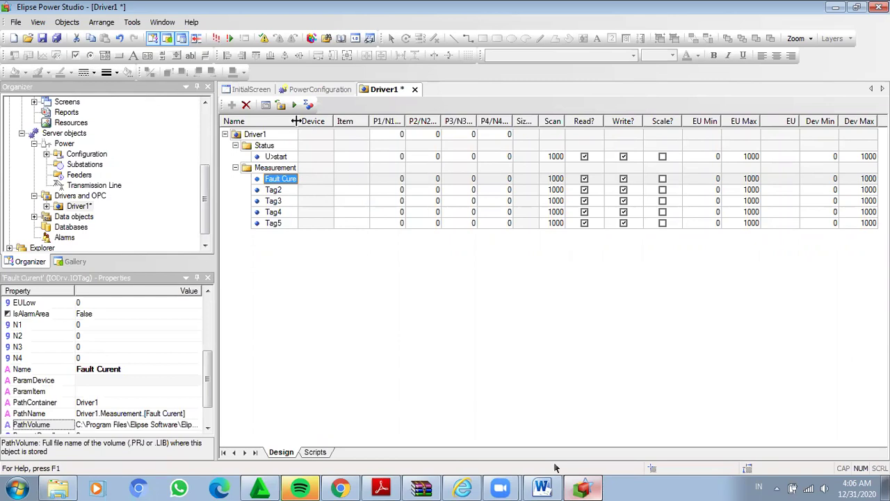
{"action": "left_click_drag", "start_coordinate": [296, 121], "coordinate": [311, 121]}
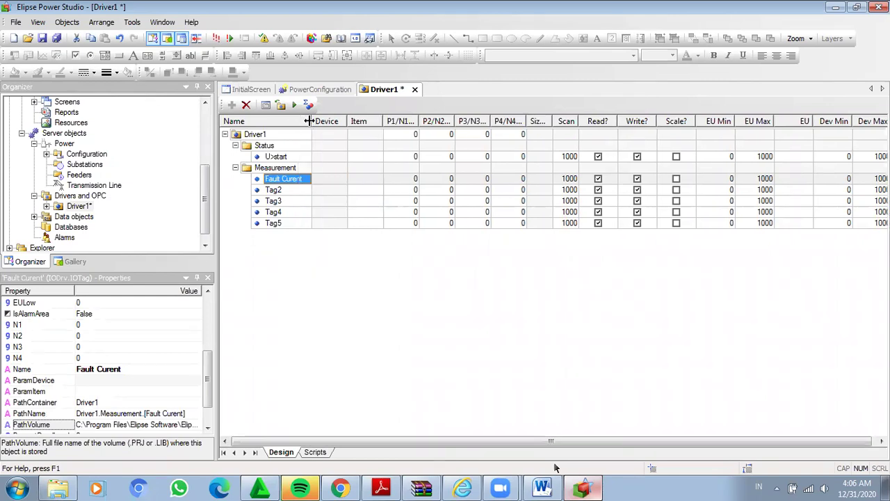
Step: Rename Tag2 in the Measurement folder as Io
{"action": "left_click", "coordinate": [274, 191]}
{"action": "right_click", "coordinate": [274, 192]}
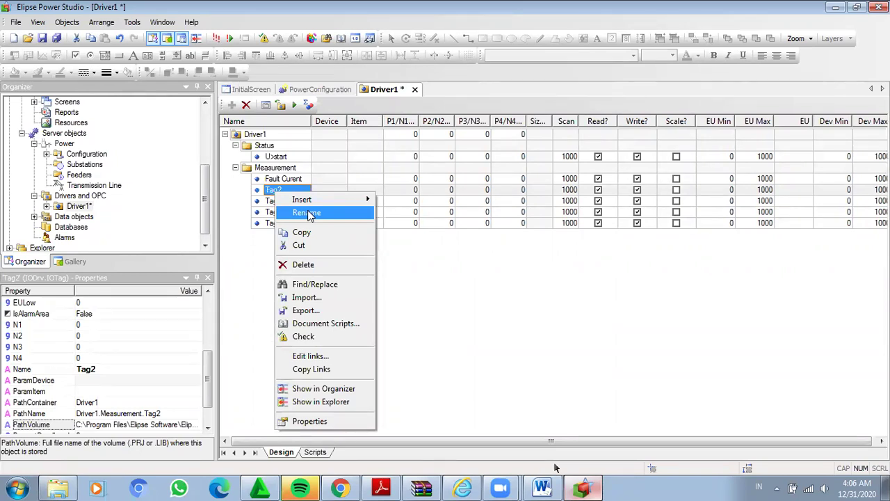
{"action": "left_click", "coordinate": [307, 213]}
{"action": "key", "text": "BackSpace"}
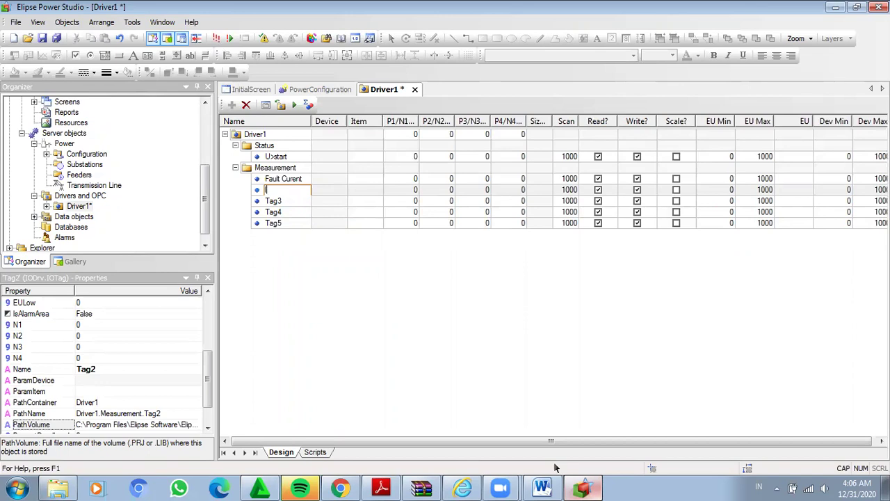
{"action": "type", "text": "Io"}
{"action": "key", "text": "Return"}
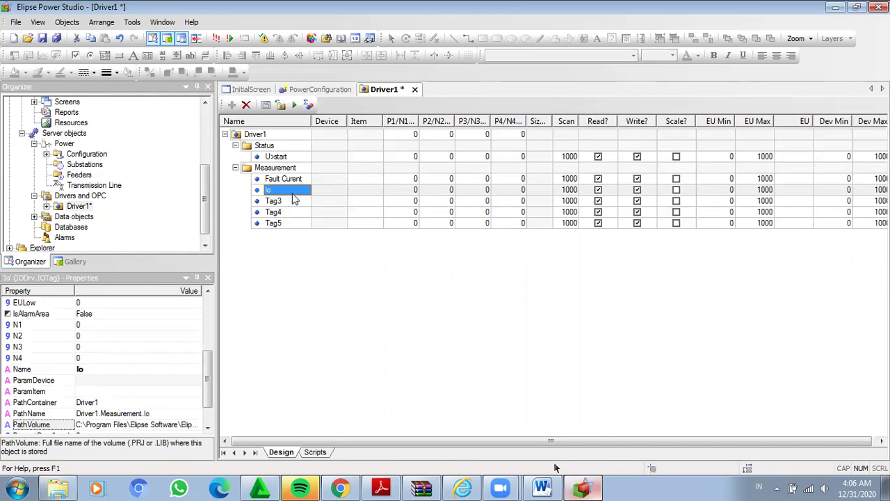
Step: Rename Tag3 in the Measurement folder as Uo
{"action": "left_click", "coordinate": [286, 202]}
{"action": "right_click", "coordinate": [288, 201]}
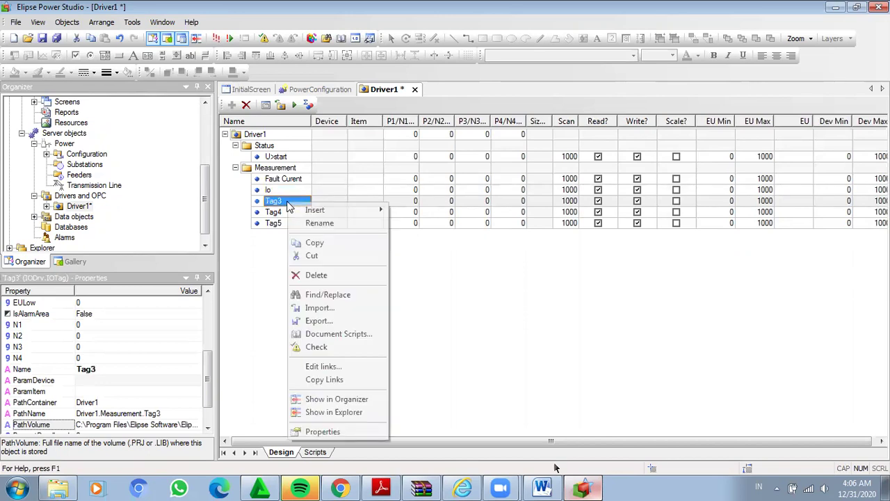
{"action": "left_click", "coordinate": [318, 223]}
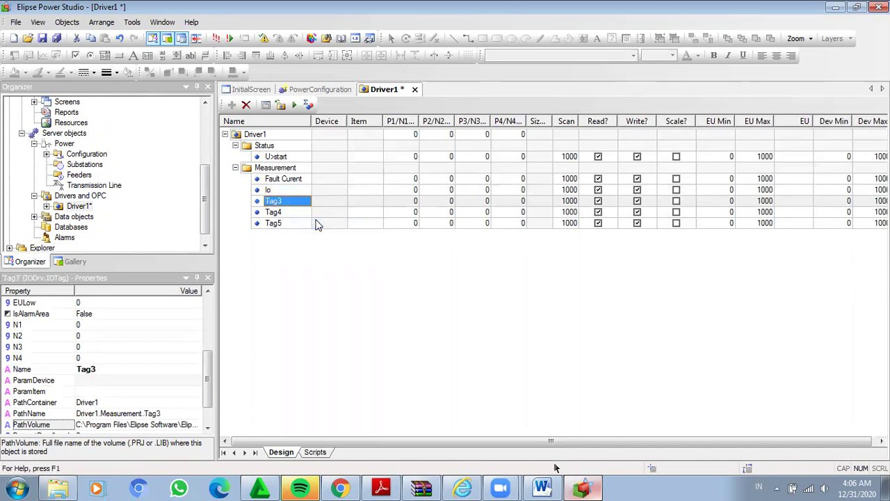
{"action": "type", "text": "U"}
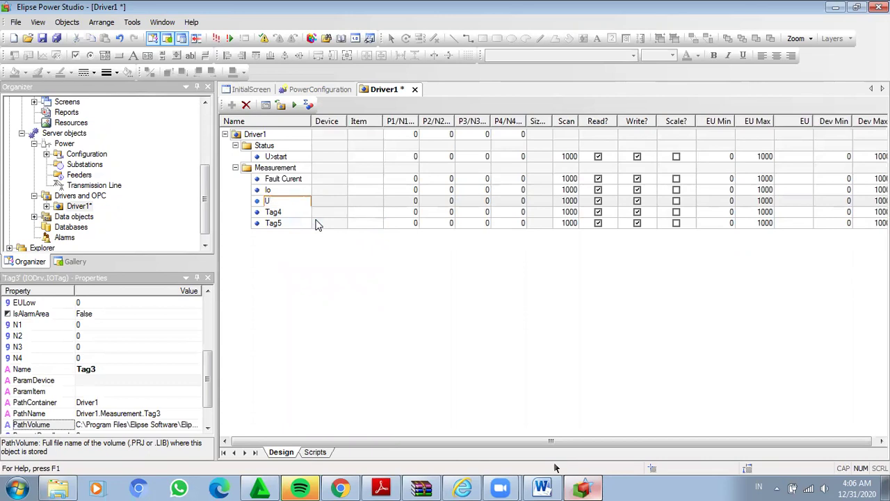
{"action": "type", "text": "o"}
{"action": "key", "text": "Return"}
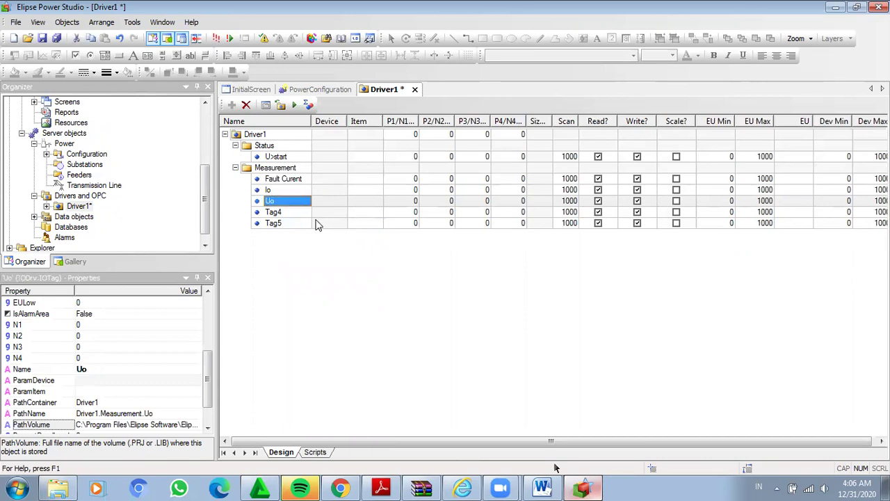
Step: Rename Tag4 in the Measurement folder as P
{"action": "left_click", "coordinate": [289, 212]}
{"action": "right_click", "coordinate": [286, 212]}
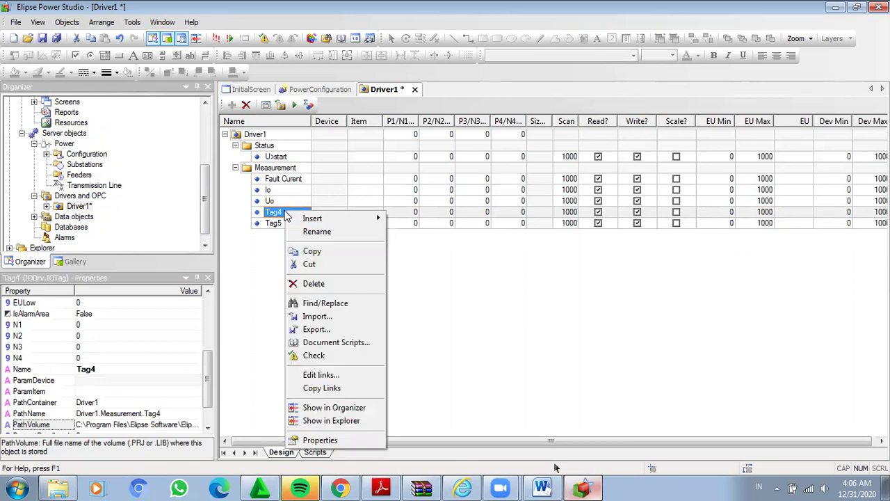
{"action": "left_click", "coordinate": [313, 232]}
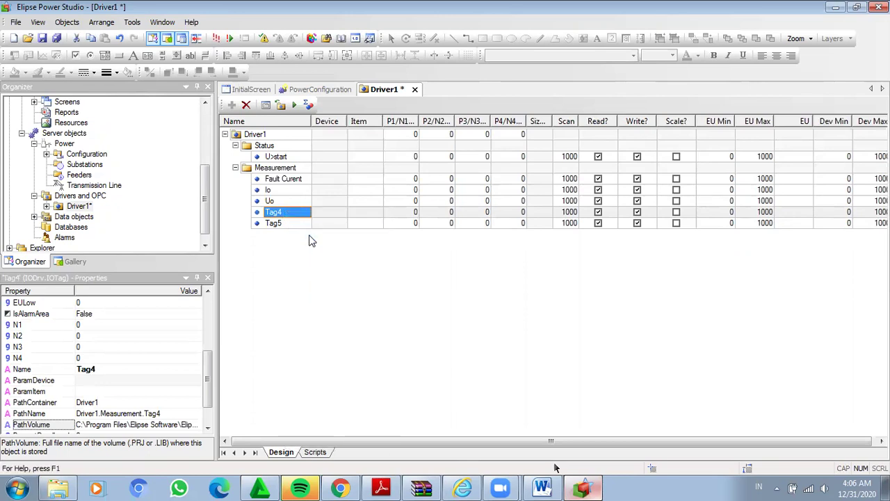
{"action": "type", "text": "P"}
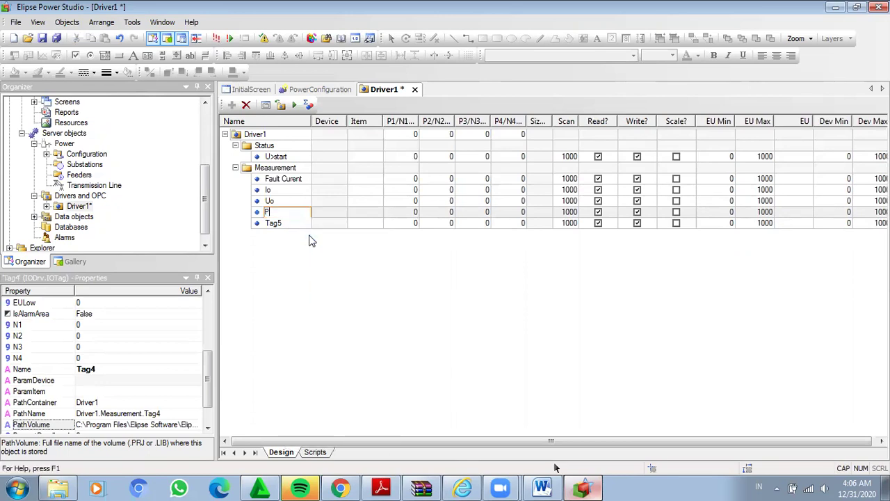
Step: Rename Tag5 in the Measurement folder as Q
{"action": "left_click", "coordinate": [293, 225]}
{"action": "right_click", "coordinate": [293, 228]}
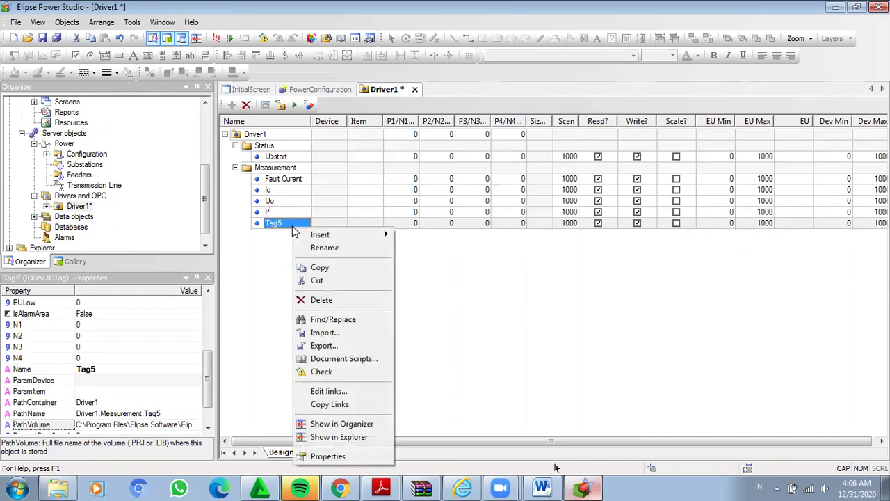
{"action": "left_click", "coordinate": [309, 249]}
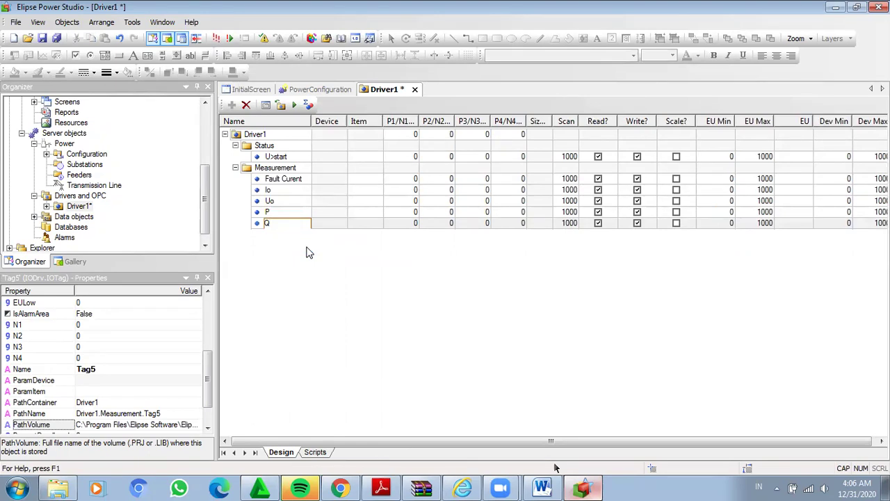
{"action": "type", "text": "Q"}
{"action": "key", "text": "Return"}
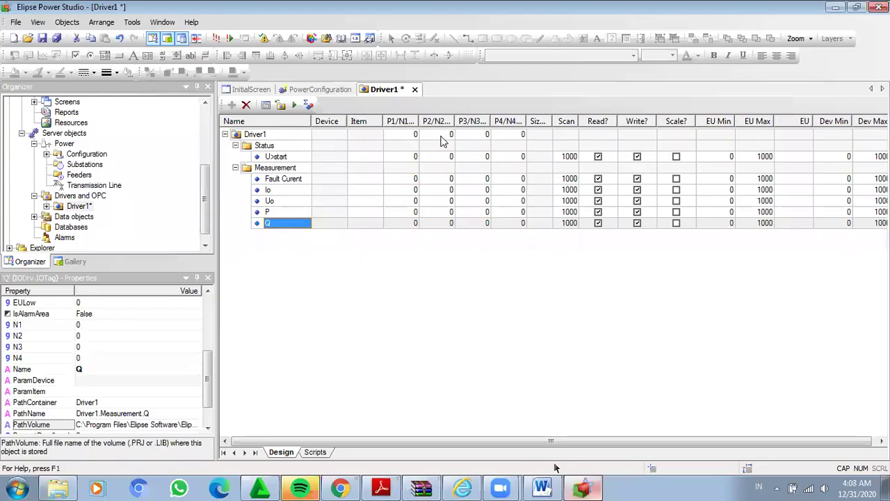
Step: Consult the VAMP interoperability list in Adobe Reader and the I/O tag instructions in Word, and return to Elipse Power Studio
{"action": "left_click", "coordinate": [381, 488]}
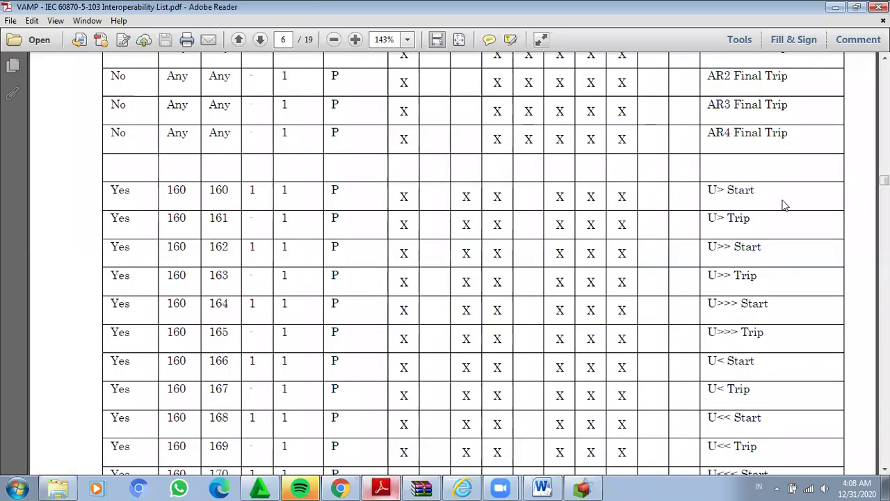
{"action": "left_click", "coordinate": [544, 487]}
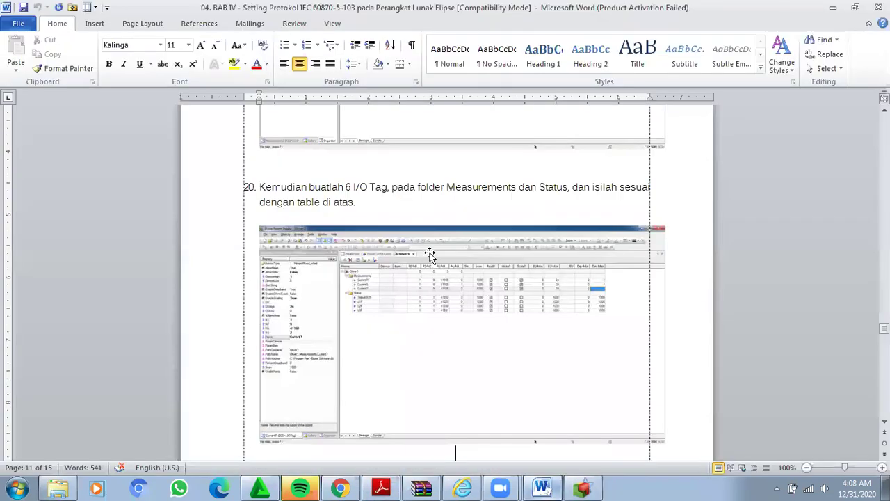
{"action": "left_click", "coordinate": [583, 487]}
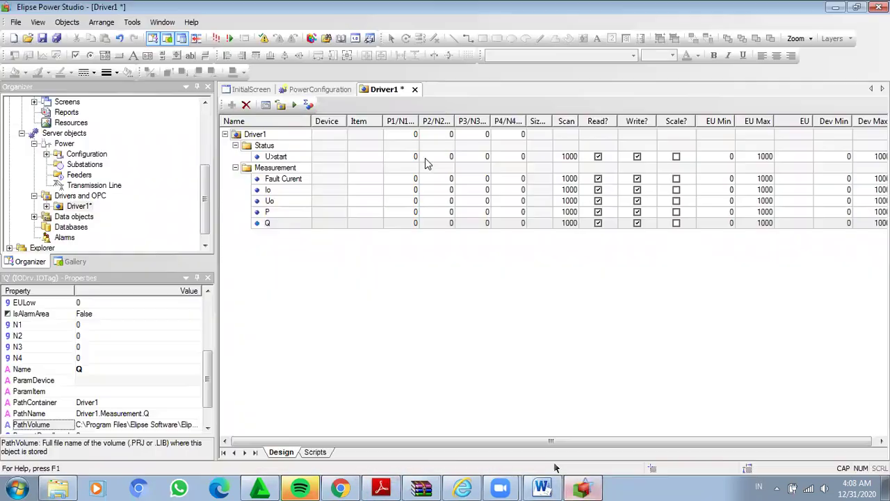
Step: Set the P1/N1 parameter to 1 for the U>start, Fault Curent, Io, Uo, P and Q tags
{"action": "left_click", "coordinate": [409, 158]}
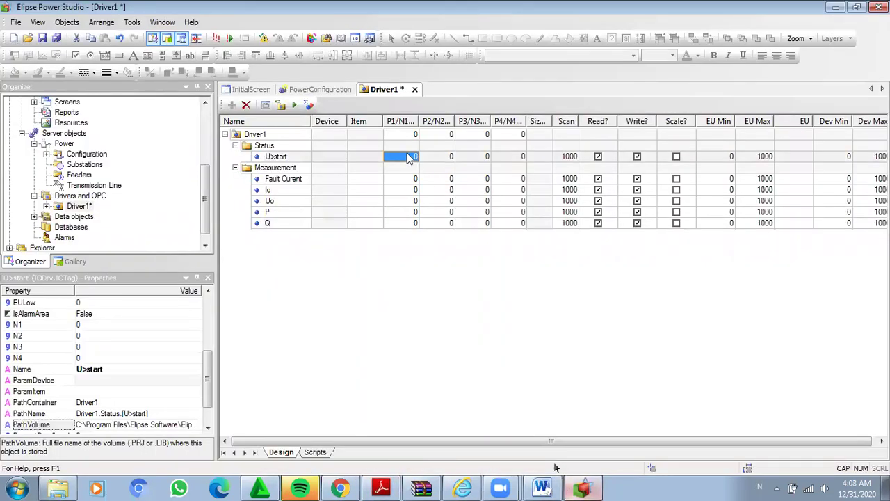
{"action": "type", "text": "1"}
{"action": "left_click", "coordinate": [411, 180]}
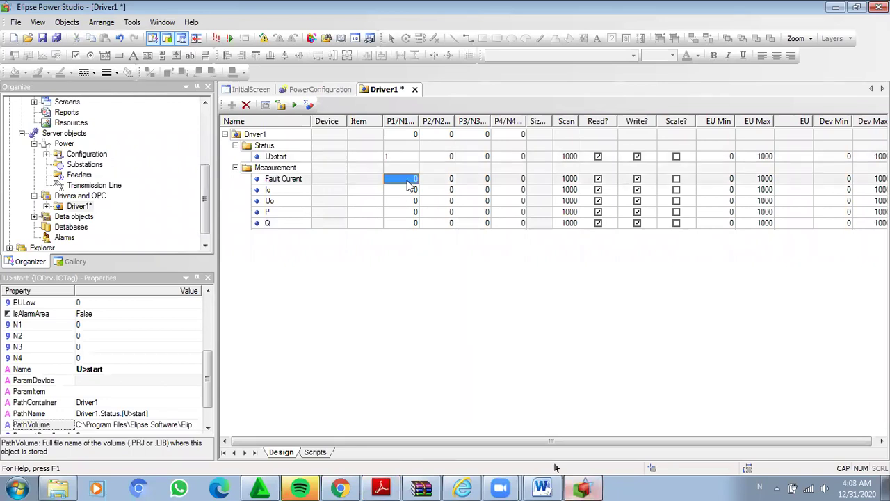
{"action": "type", "text": "1"}
{"action": "left_click", "coordinate": [411, 189]}
{"action": "type", "text": "1"}
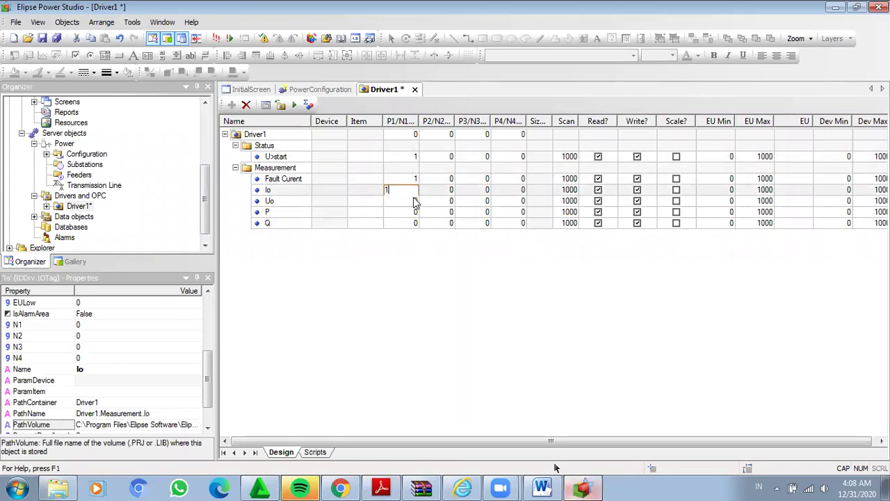
{"action": "left_click", "coordinate": [415, 202]}
{"action": "type", "text": "1"}
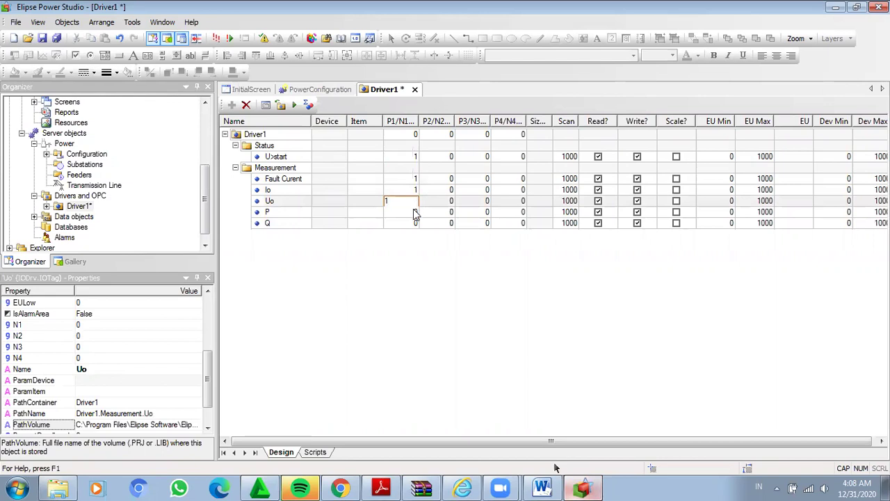
{"action": "left_click", "coordinate": [414, 211]}
{"action": "type", "text": "1"}
{"action": "left_click", "coordinate": [414, 224]}
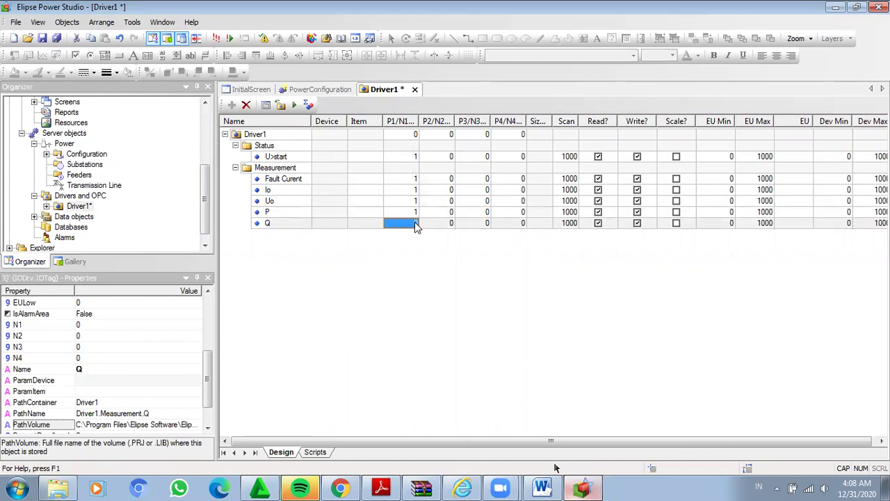
{"action": "type", "text": "1"}
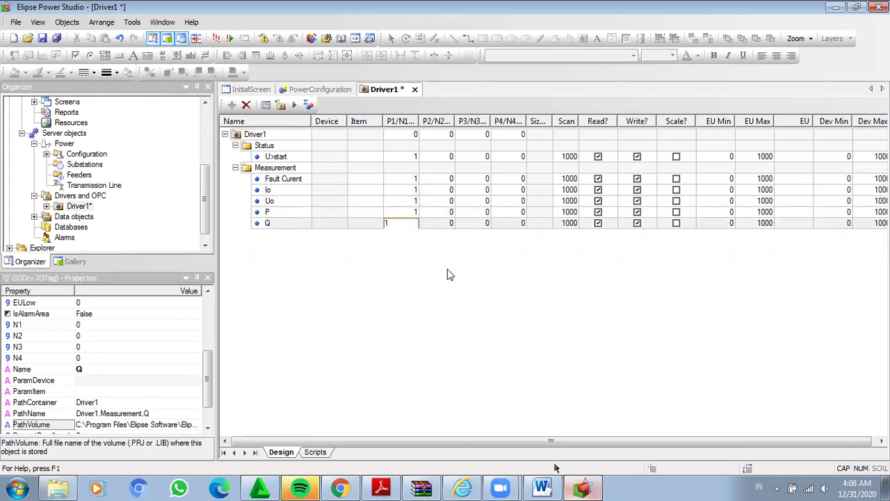
{"action": "key", "text": "Return"}
Step: Set the P2/N2/B2 parameter to 1 for U>start and to 4 for Fault Curent
{"action": "left_click", "coordinate": [444, 158]}
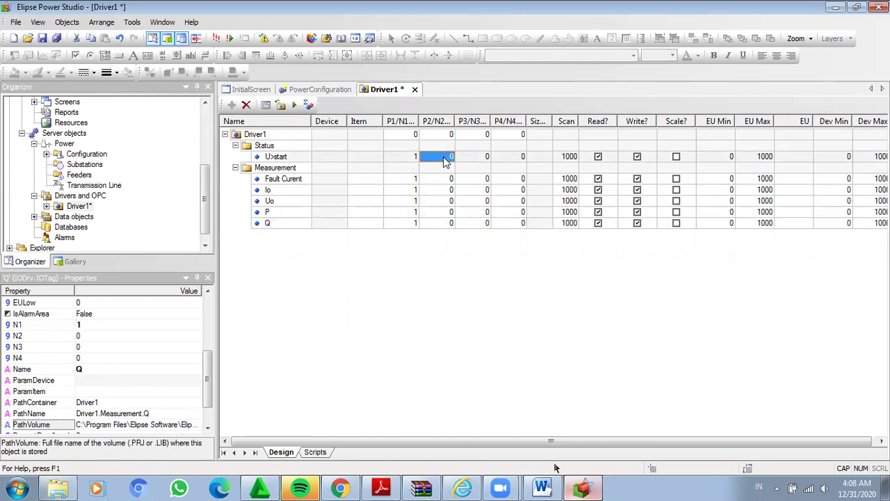
{"action": "type", "text": "1"}
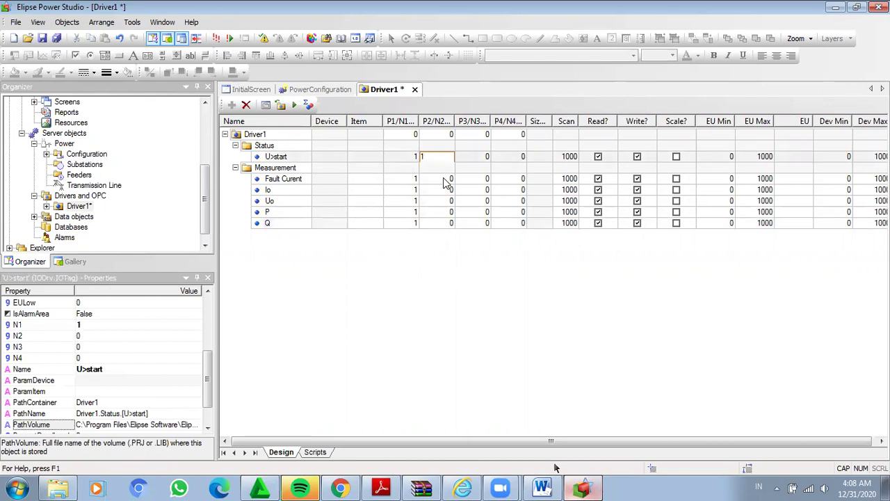
{"action": "left_click", "coordinate": [446, 180]}
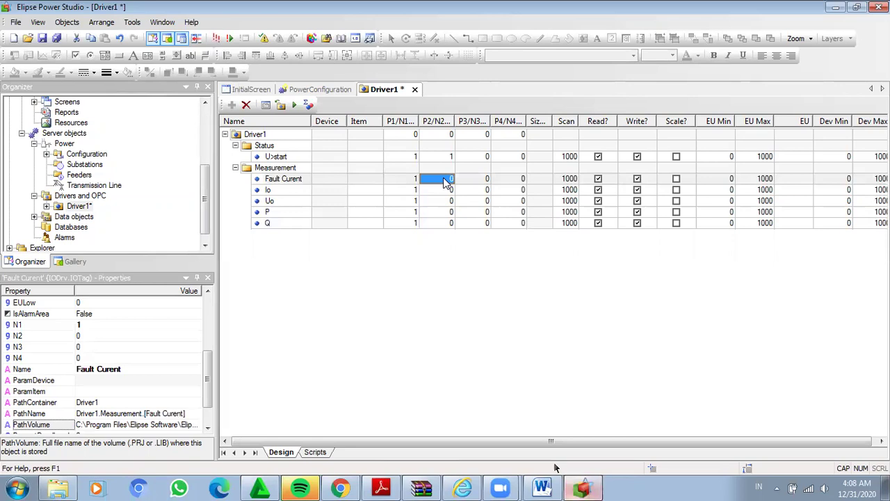
{"action": "type", "text": "4"}
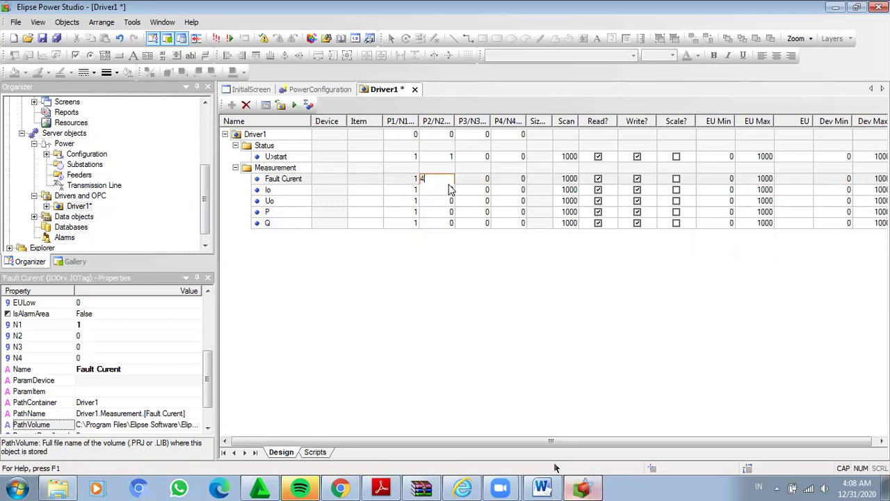
Step: Set the P2/N2/B2 parameter of the Io tag to 31 and widen that column to fit its heading
{"action": "left_click", "coordinate": [449, 190]}
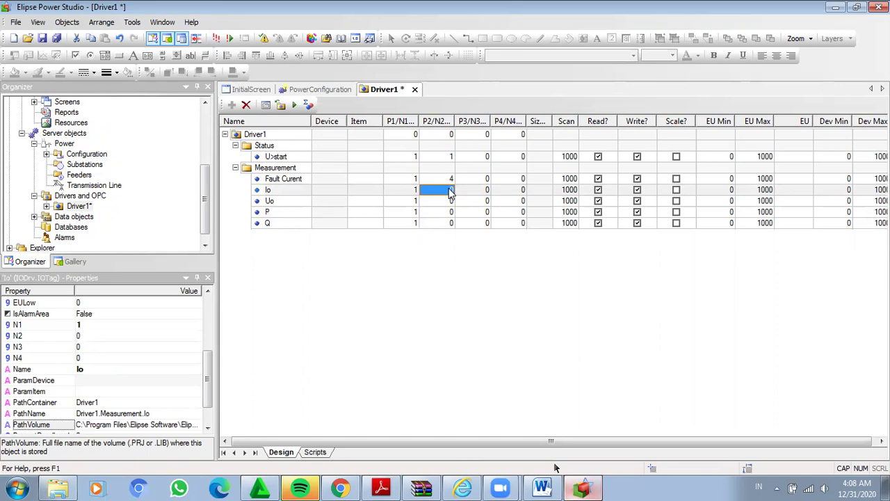
{"action": "type", "text": "3.1"}
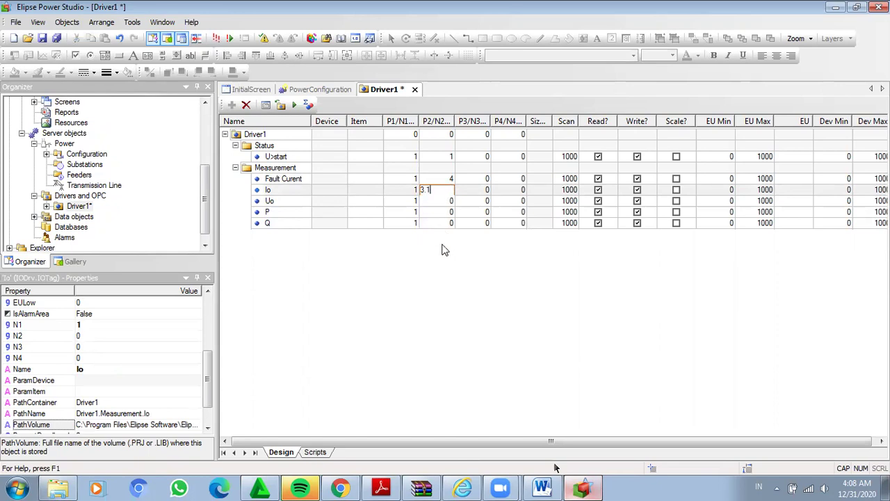
{"action": "key", "text": "Return"}
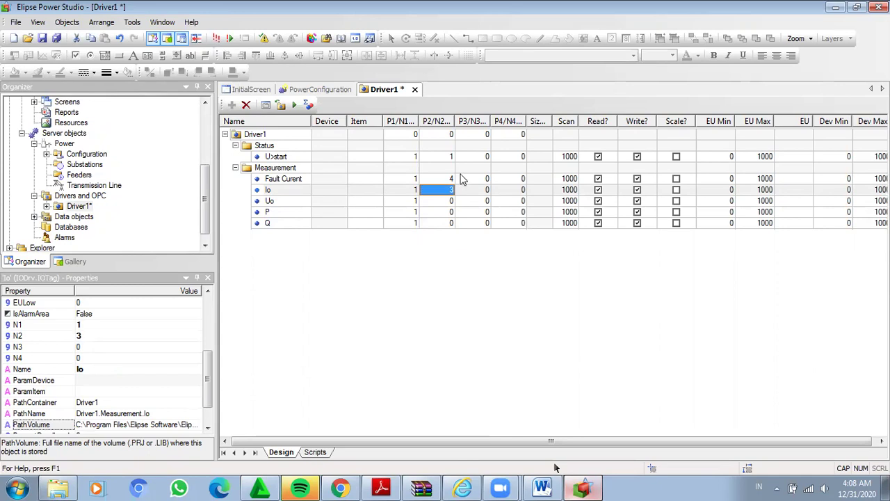
{"action": "left_click_drag", "start_coordinate": [452, 121], "coordinate": [461, 122]}
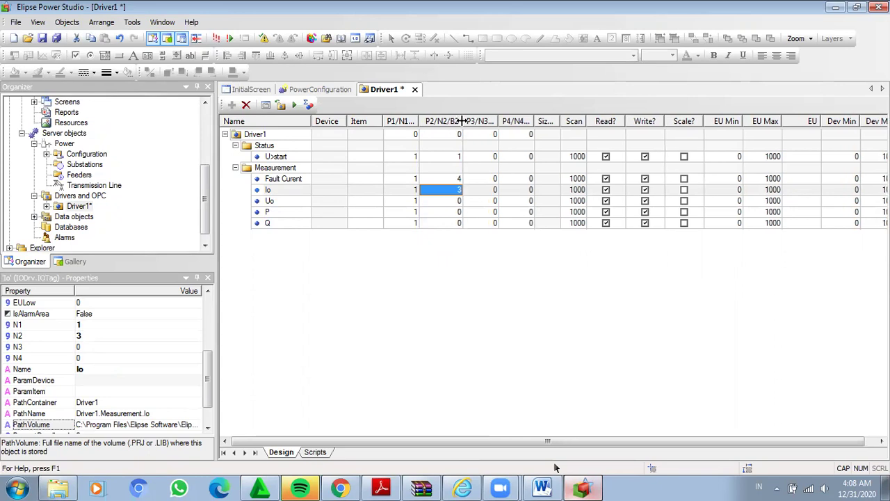
{"action": "left_click", "coordinate": [443, 188]}
{"action": "type", "text": "1"}
{"action": "key", "text": "Return"}
Step: Set the P2/N2/B2 parameter to 31 for Uo and to 9 for the P and Q tags
{"action": "left_click", "coordinate": [446, 200]}
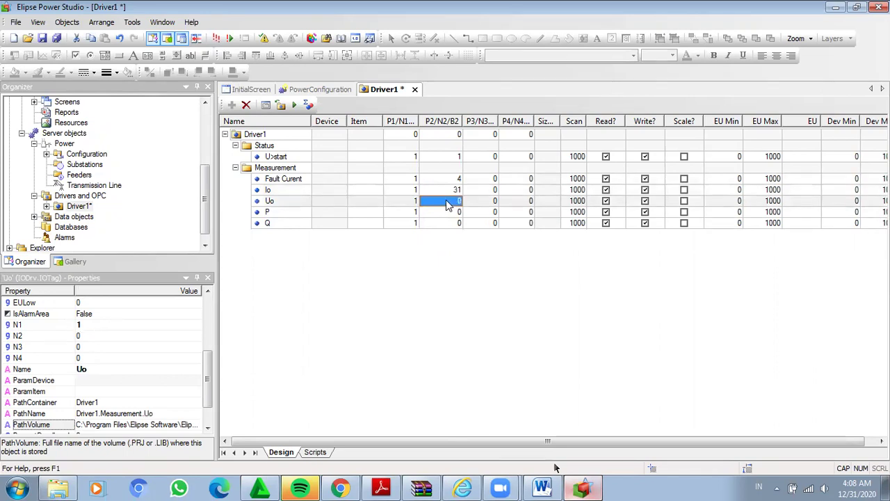
{"action": "type", "text": "3,1"}
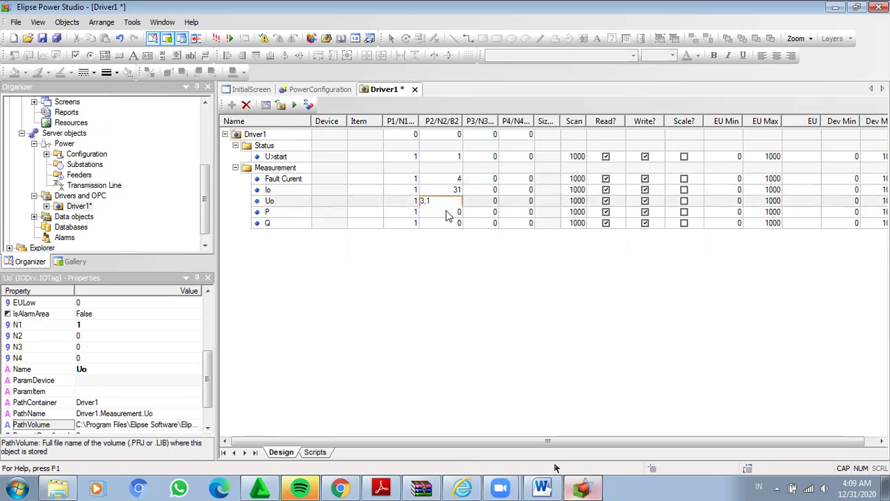
{"action": "left_click", "coordinate": [445, 212]}
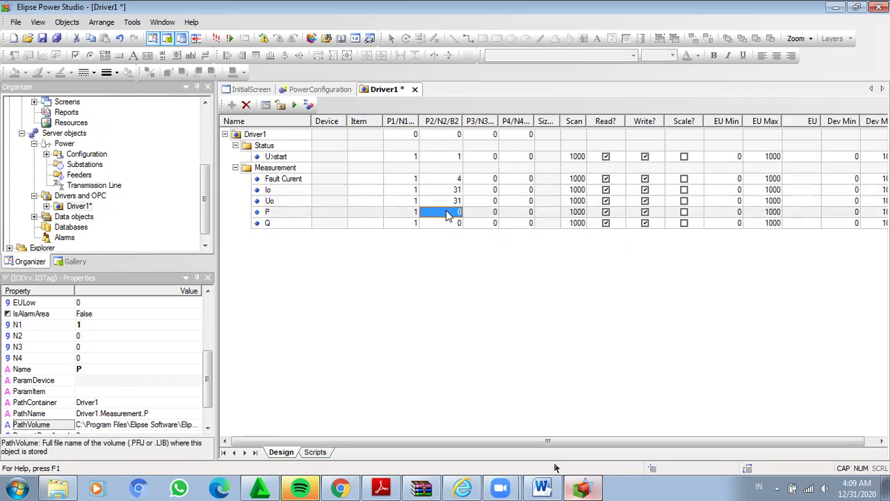
{"action": "left_click", "coordinate": [447, 212]}
{"action": "type", "text": "9"}
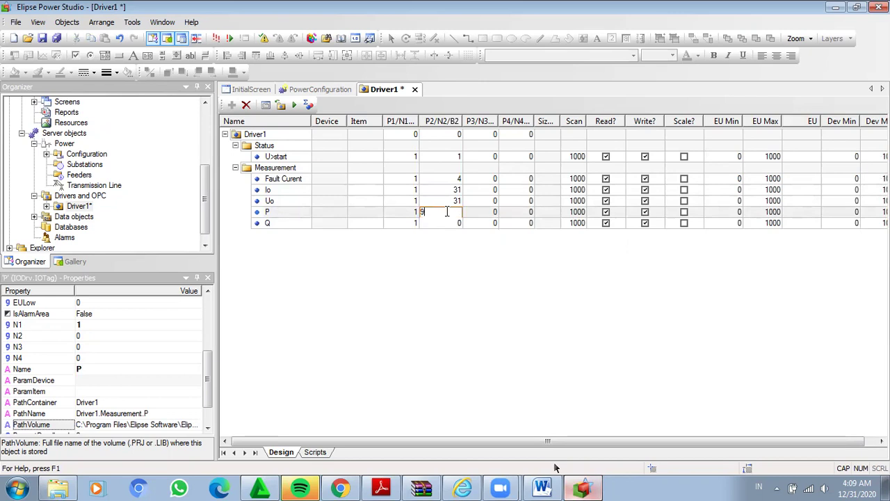
{"action": "left_click", "coordinate": [447, 223]}
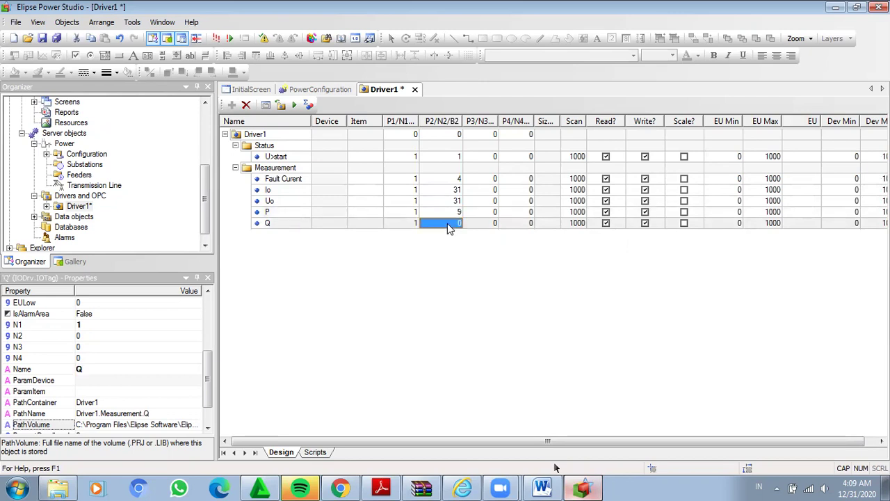
{"action": "type", "text": "9"}
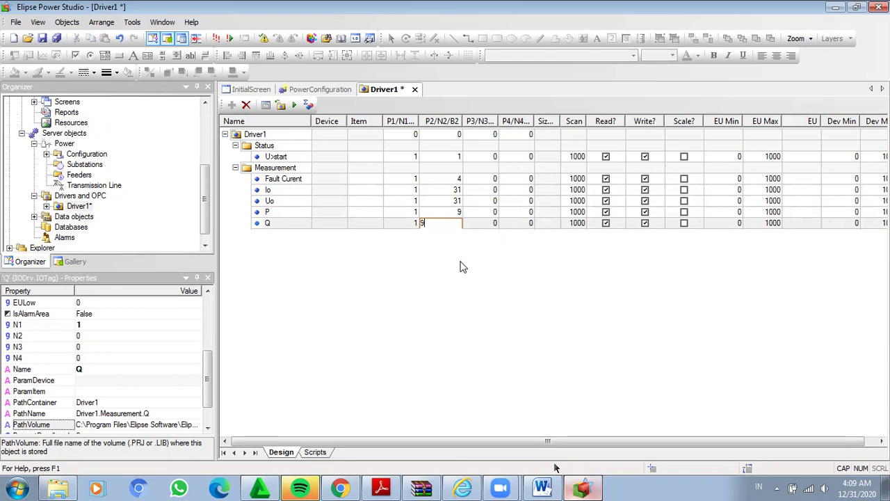
{"action": "key", "text": "Return"}
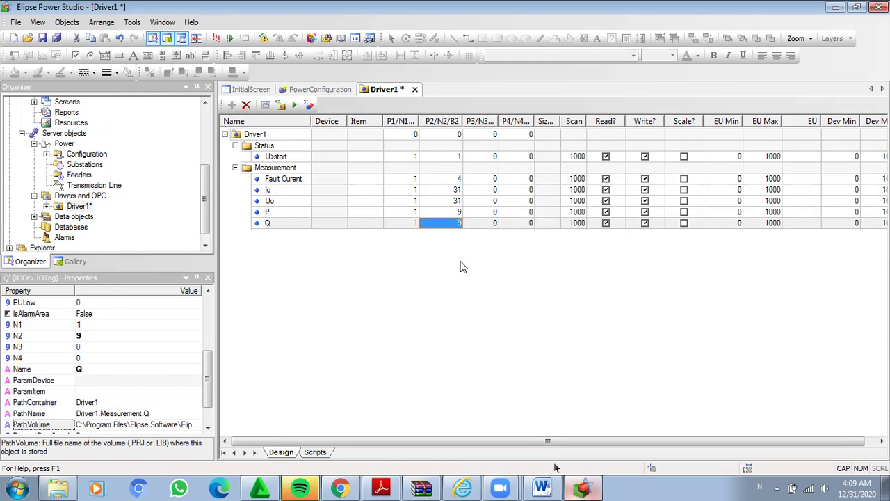
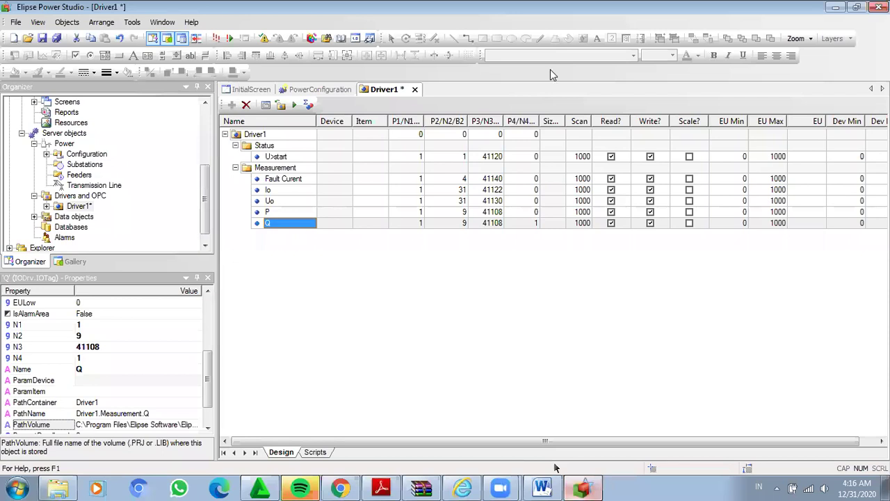
Step: Insert one new I/O tag into the Measurement folder of Driver1
{"action": "right_click", "coordinate": [279, 170]}
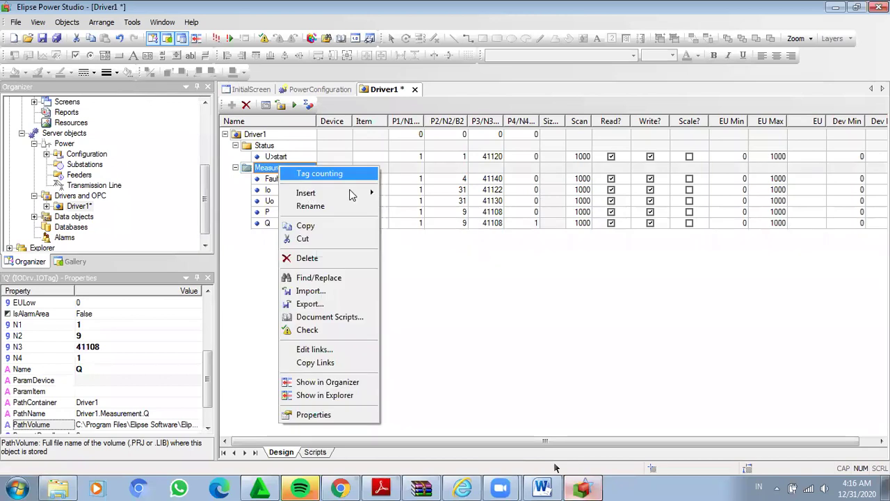
{"action": "mouse_move", "coordinate": [351, 193]}
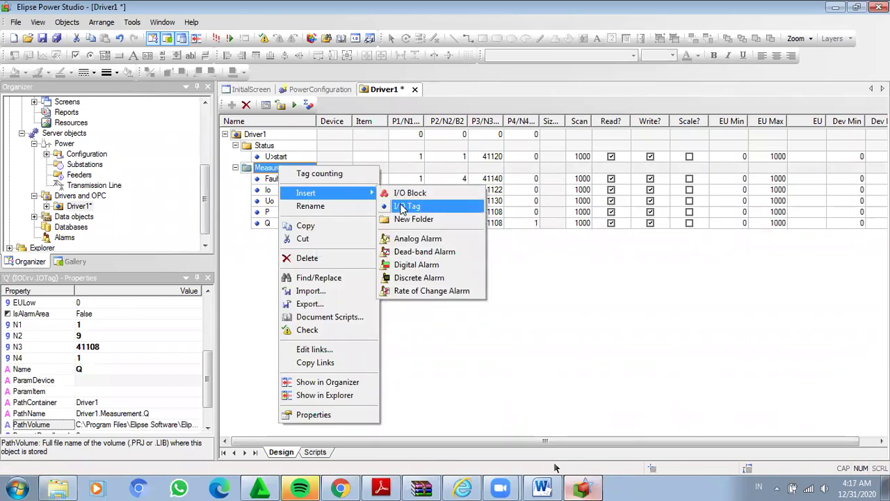
{"action": "left_click", "coordinate": [406, 207]}
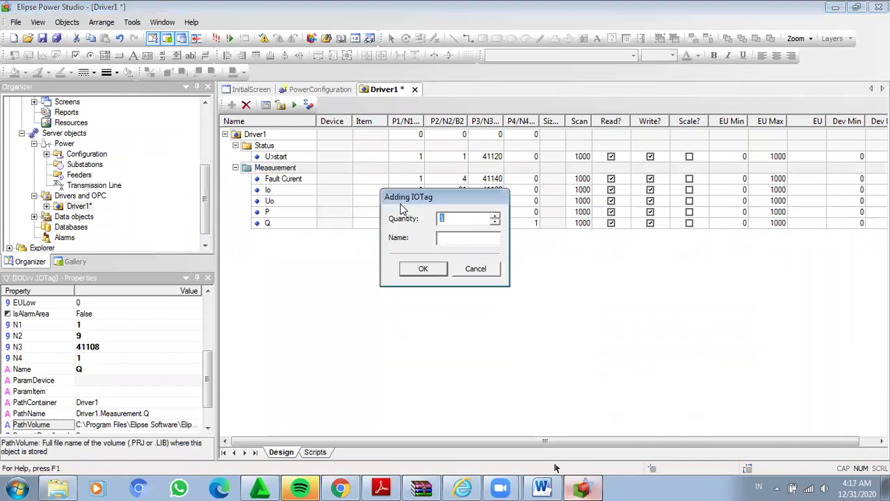
{"action": "left_click", "coordinate": [422, 271]}
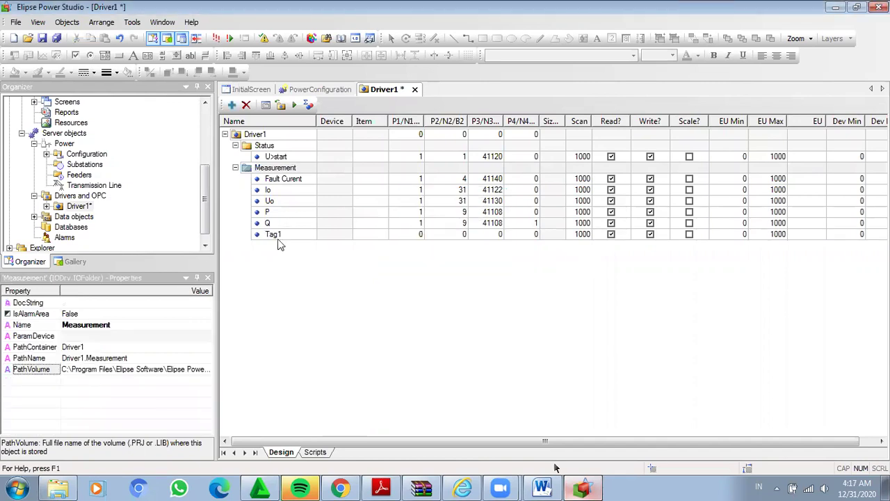
Step: Rename the new Measurement tag as Relay ON/OFF
{"action": "right_click", "coordinate": [282, 238]}
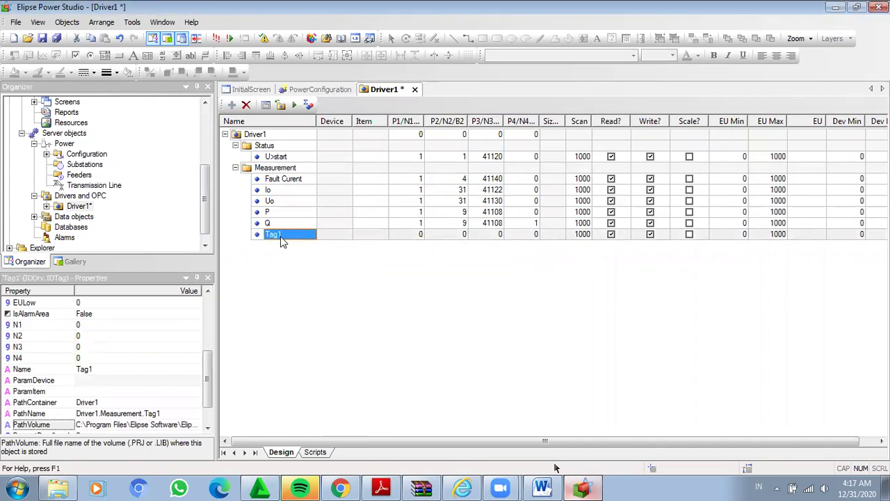
{"action": "left_click", "coordinate": [321, 260]}
{"action": "type", "text": "R"}
{"action": "type", "text": "ela"}
{"action": "type", "text": "y O"}
{"action": "type", "text": "N"}
{"action": "type", "text": "?O"}
{"action": "type", "text": "FF"}
{"action": "key", "text": "BackSpace"}
{"action": "key", "text": "BackSpace"}
{"action": "key", "text": "BackSpace"}
{"action": "key", "text": "BackSpace"}
{"action": "type", "text": "/O"}
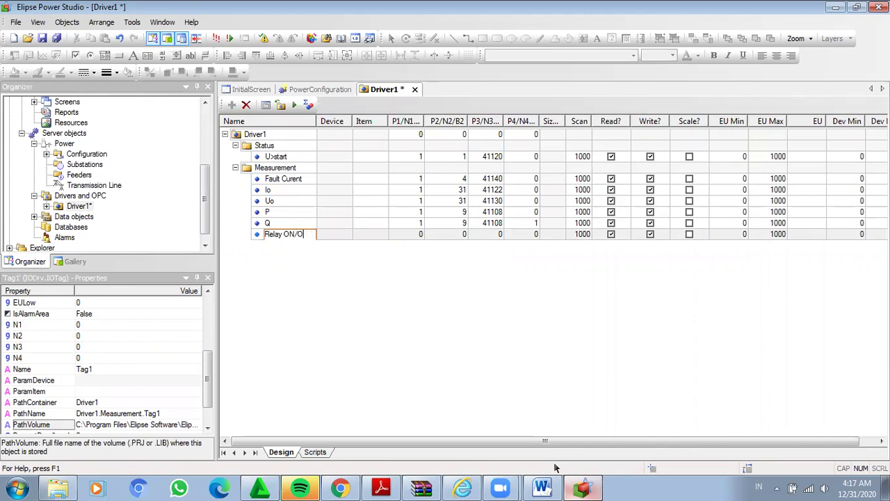
{"action": "type", "text": "FF"}
{"action": "key", "text": "Return"}
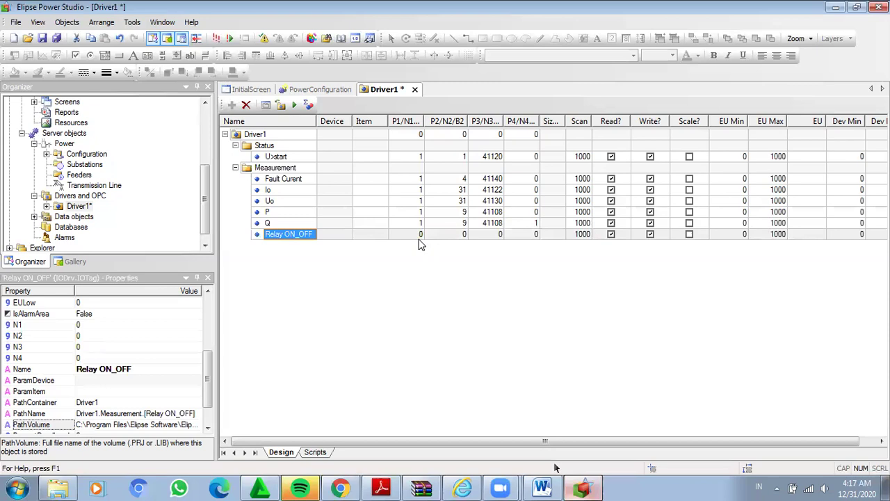
Step: Set the Relay ON_OFF tag's P1/N1 parameter to 1 and its P2/N2/B2 parameter to 323
{"action": "left_click", "coordinate": [418, 234]}
{"action": "left_click", "coordinate": [418, 234]}
{"action": "type", "text": "1"}
{"action": "left_click", "coordinate": [453, 236]}
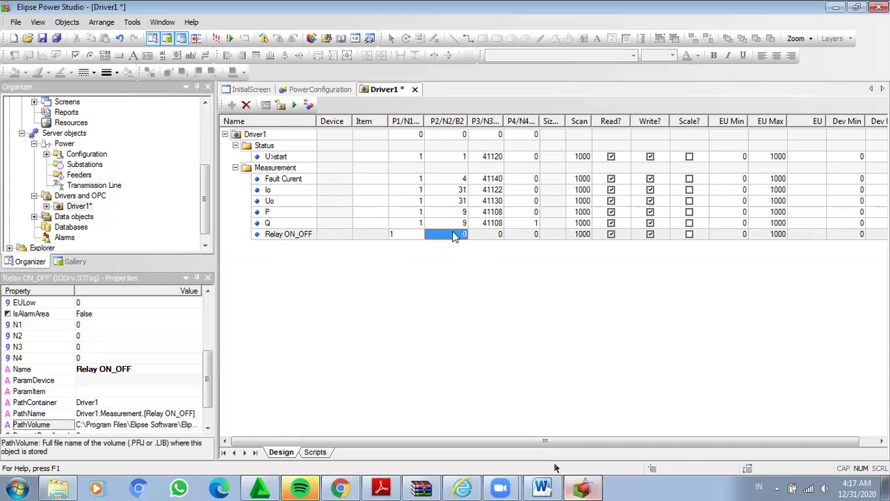
{"action": "type", "text": "32"}
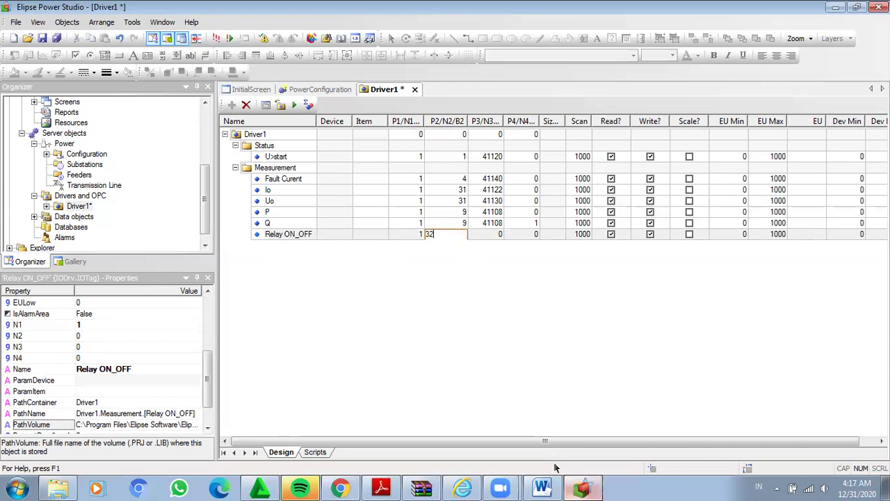
{"action": "type", "text": "3"}
{"action": "key", "text": "Return"}
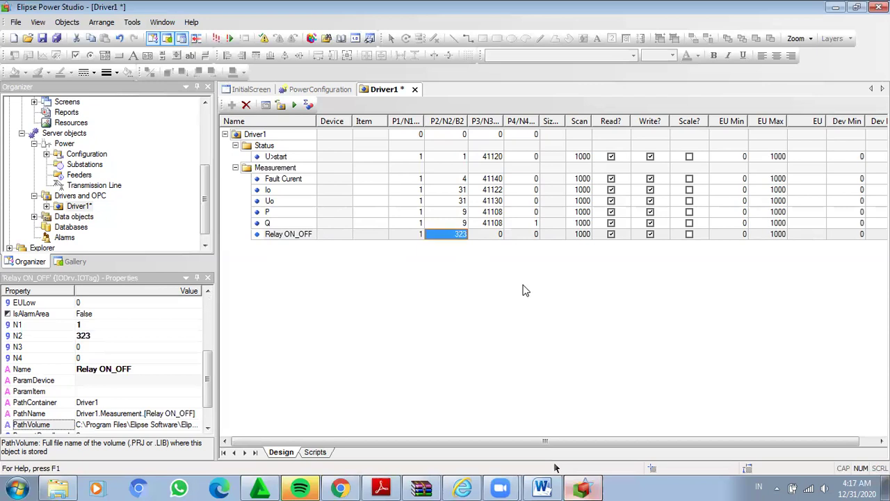
Step: Disable reading for the Relay ON_OFF tag and disable writing for the Fault Curent, Io, Uo, P and Q tags
{"action": "left_click", "coordinate": [611, 236]}
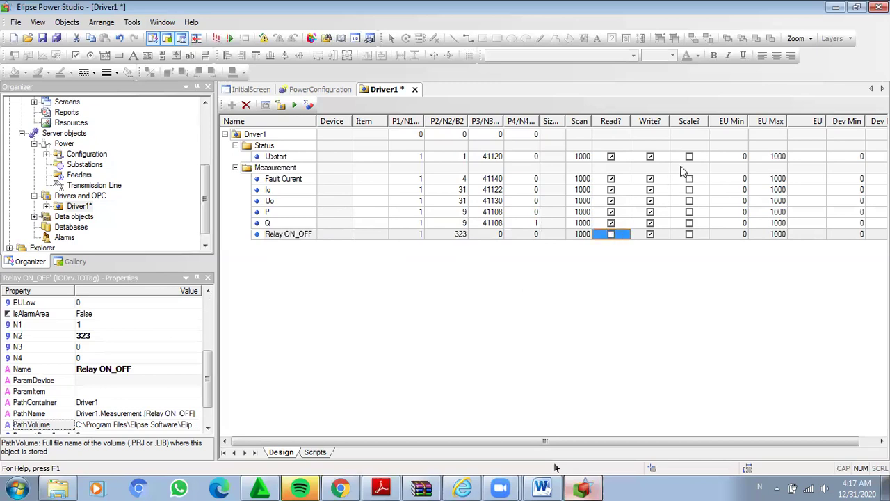
{"action": "left_click", "coordinate": [651, 180]}
{"action": "left_click", "coordinate": [652, 192]}
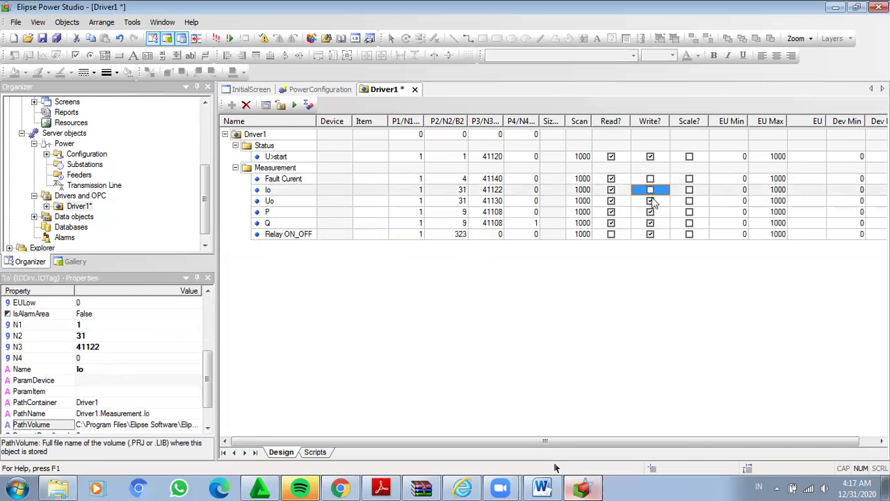
{"action": "left_click", "coordinate": [651, 202]}
{"action": "left_click", "coordinate": [652, 213]}
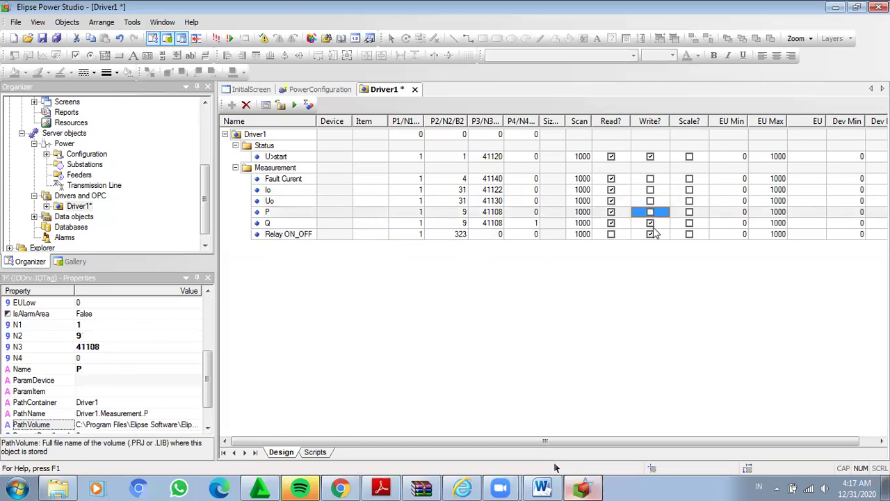
{"action": "left_click", "coordinate": [652, 224]}
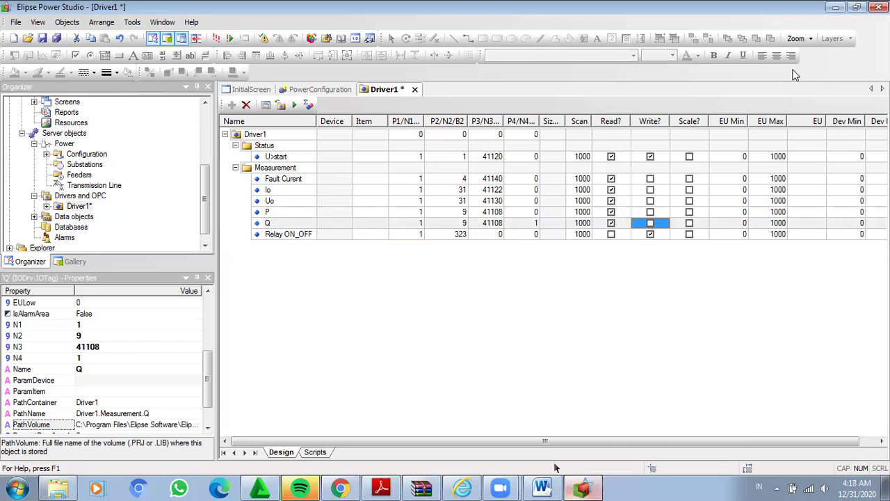
Step: Set the U>start tag's EU Max to 24 and its Dev Min to 3
{"action": "left_click", "coordinate": [779, 157]}
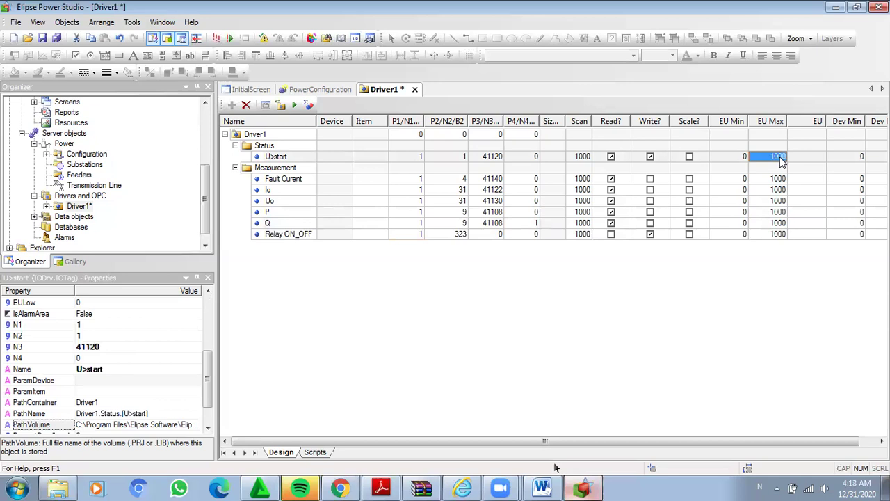
{"action": "type", "text": "24"}
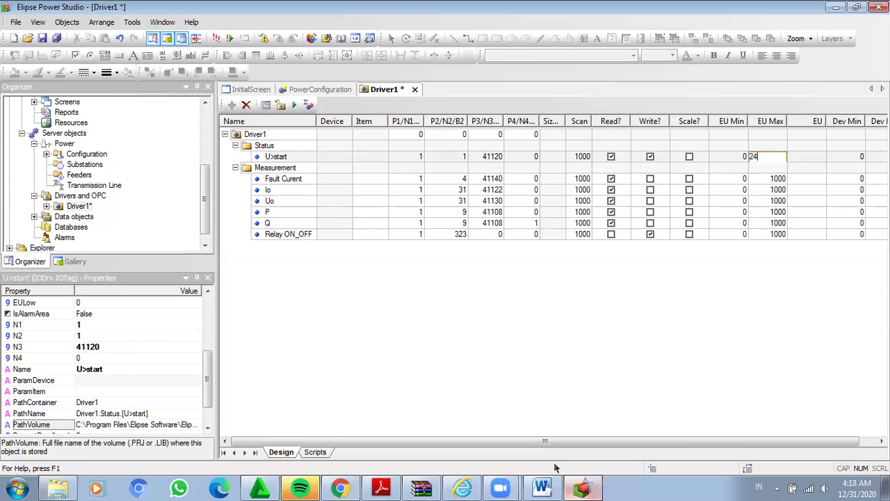
{"action": "left_click", "coordinate": [847, 155]}
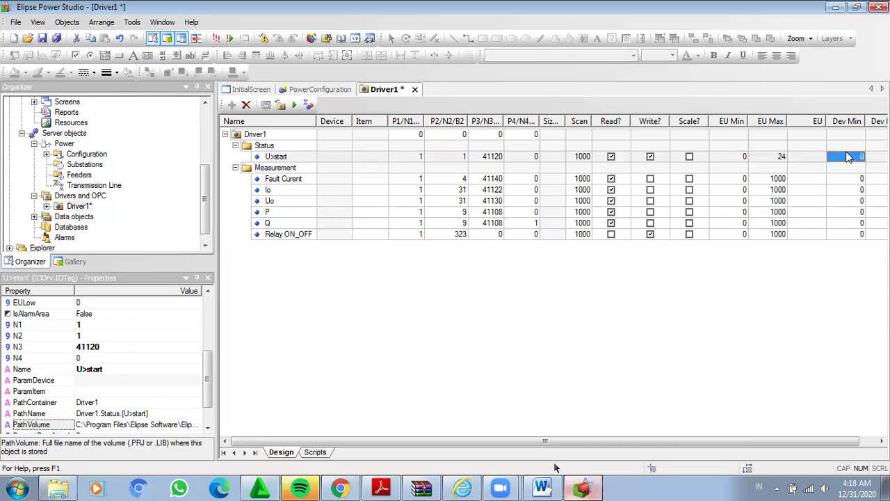
{"action": "left_click", "coordinate": [847, 154]}
{"action": "type", "text": "3"}
{"action": "key", "text": "Return"}
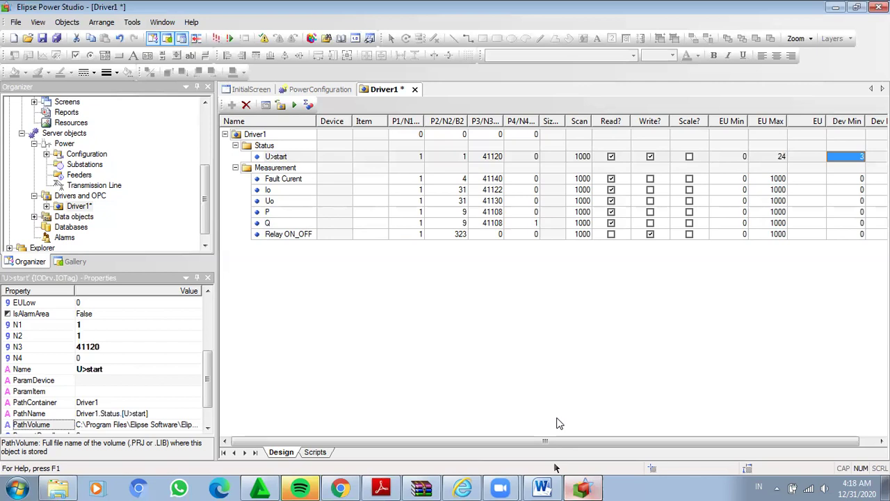
Step: Disable writing for the Relay ON_OFF tag
{"action": "left_click", "coordinate": [649, 234]}
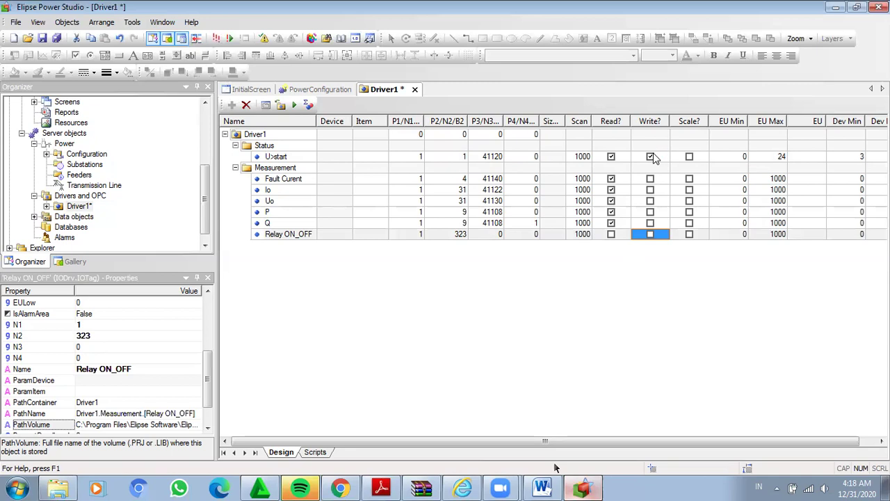
{"action": "left_click", "coordinate": [621, 159]}
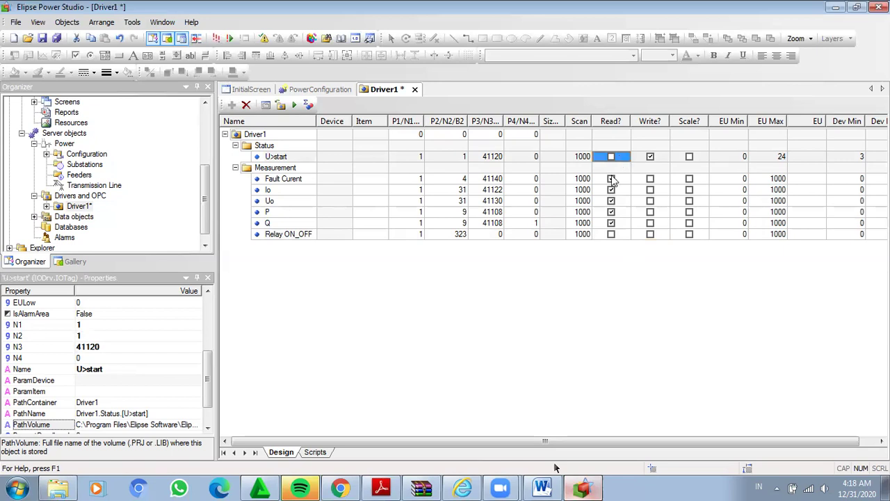
{"action": "left_click", "coordinate": [612, 180]}
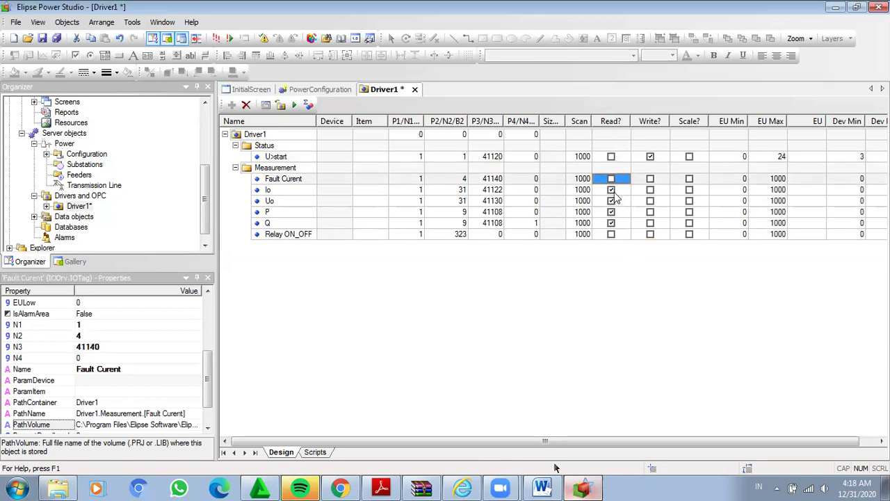
{"action": "left_click", "coordinate": [614, 193]}
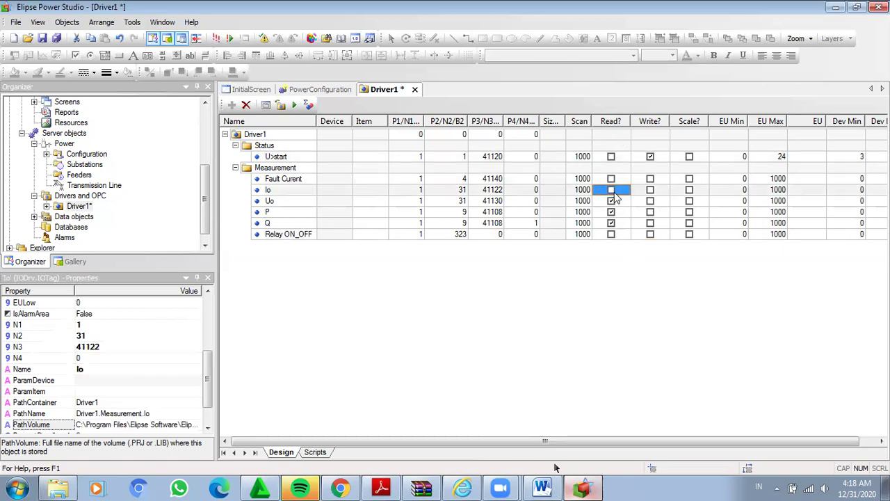
{"action": "left_click", "coordinate": [613, 178]}
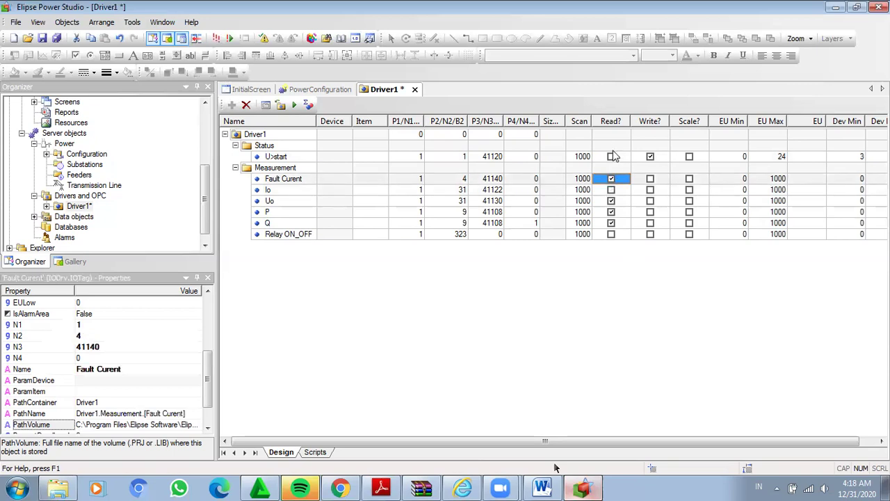
{"action": "left_click", "coordinate": [616, 157]}
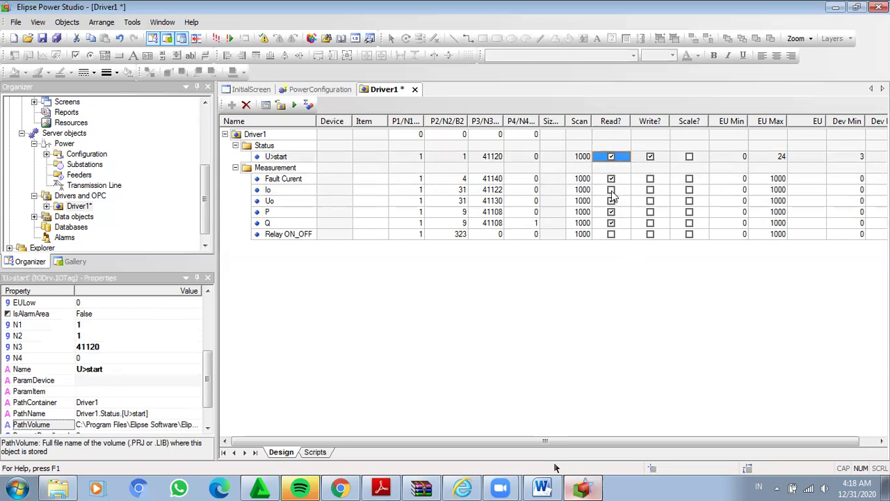
{"action": "left_click", "coordinate": [610, 190]}
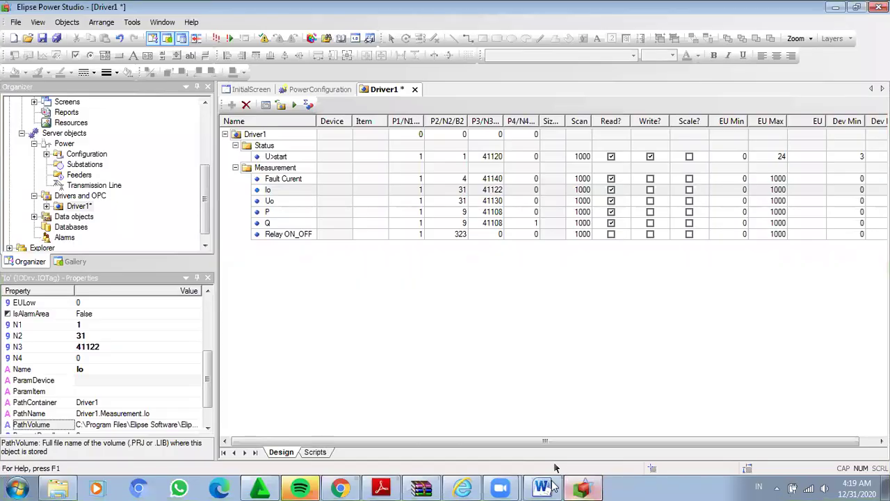
Step: Consult the step 23 script in the Word guide, and add an OnRead script for the Io tag in Elipse Power Studio
{"action": "left_click", "coordinate": [556, 472]}
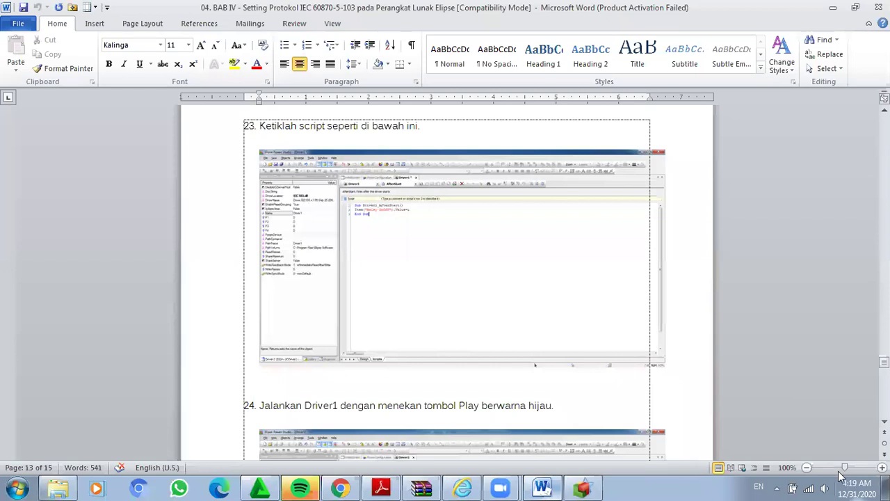
{"action": "left_click_drag", "start_coordinate": [845, 468], "coordinate": [849, 468]}
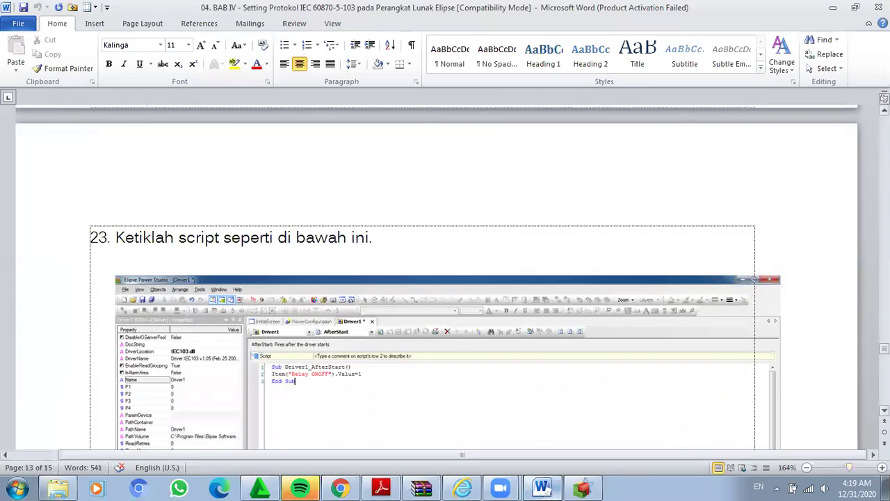
{"action": "scroll", "coordinate": [436, 279], "scroll_direction": "down", "scroll_amount": 3}
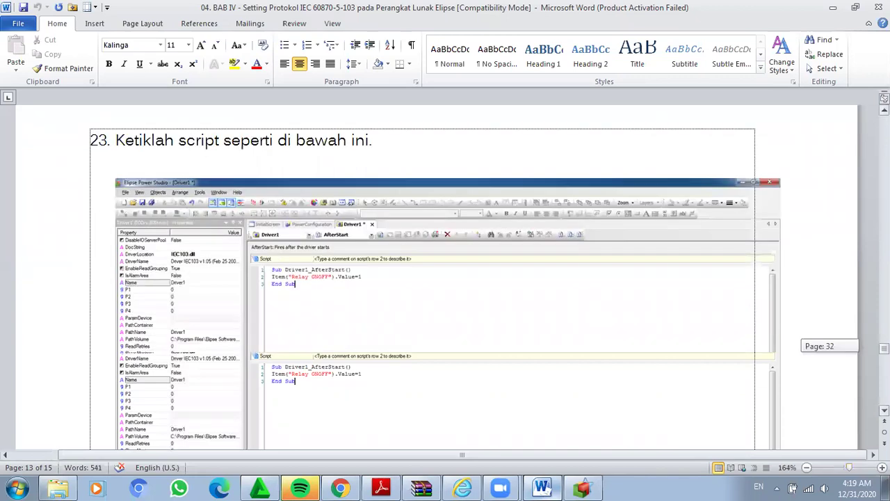
{"action": "scroll", "coordinate": [567, 398], "scroll_direction": "down", "scroll_amount": 4}
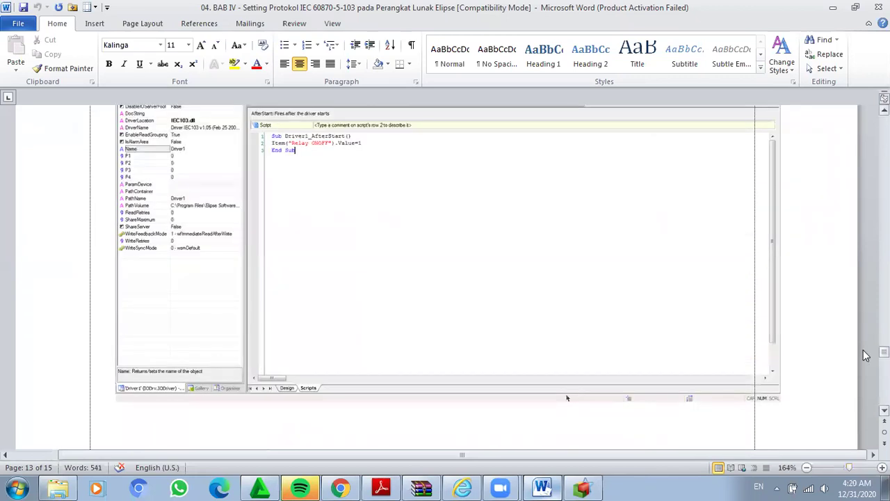
{"action": "left_click", "coordinate": [581, 487]}
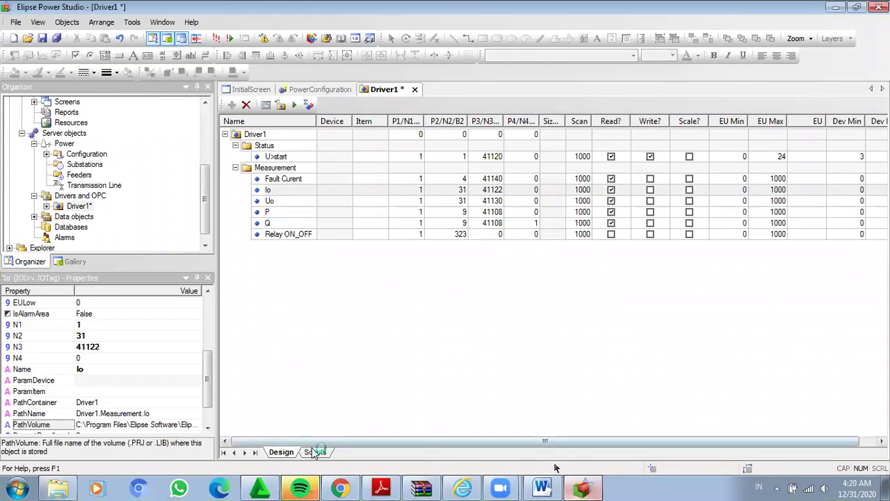
{"action": "left_click", "coordinate": [315, 452]}
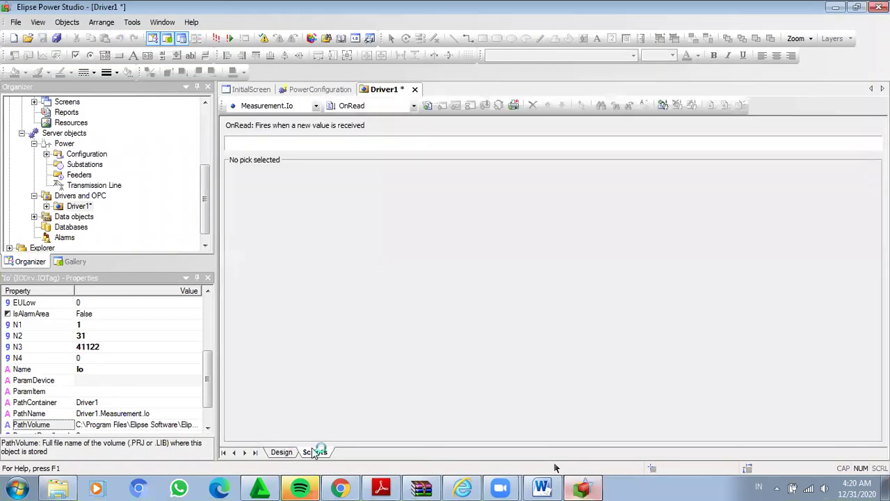
{"action": "left_click", "coordinate": [427, 109]}
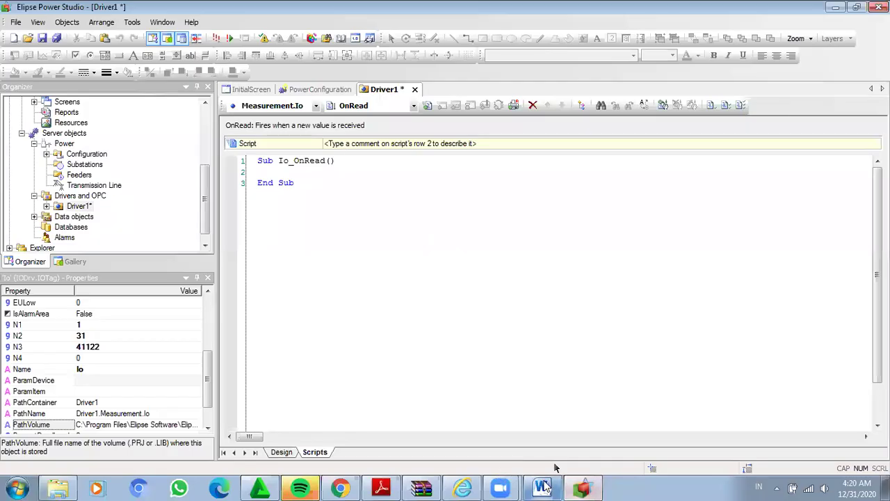
Step: Following the script in the Word guide, begin line 2 of the Io tag's OnRead script with Item(*Relay ON/OFF
{"action": "left_click", "coordinate": [542, 487]}
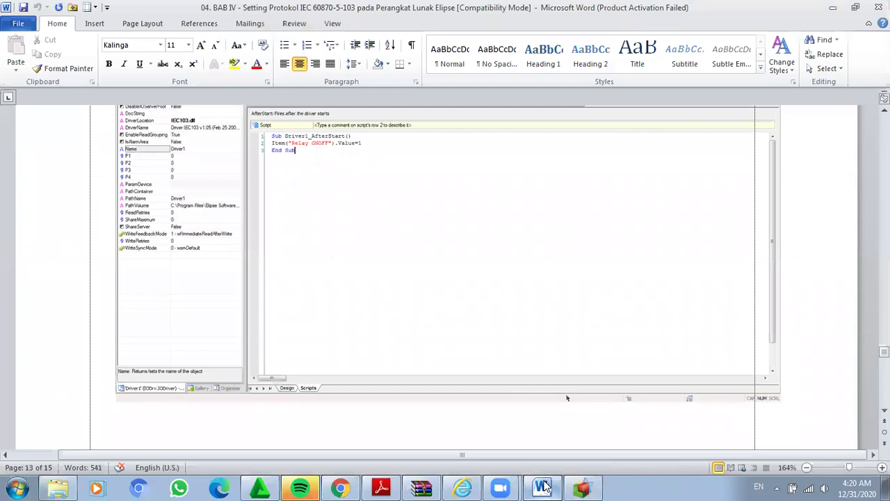
{"action": "left_click", "coordinate": [580, 487]}
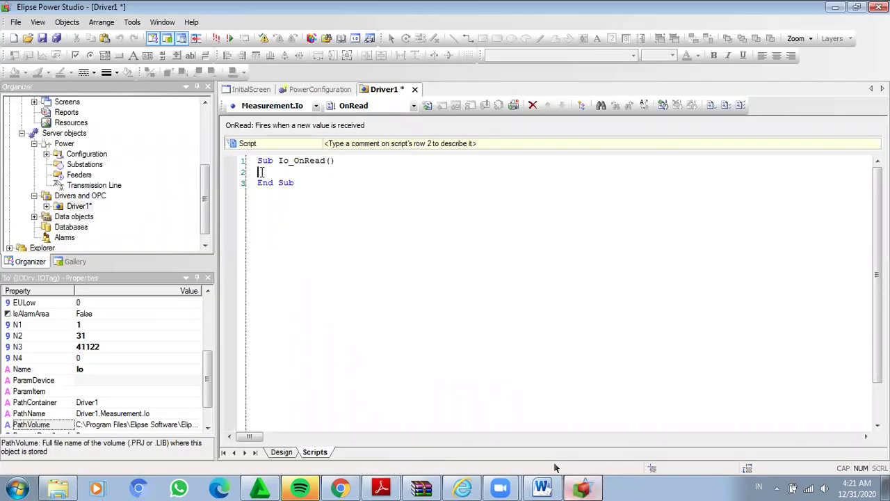
{"action": "type", "text": "Item (*\\"}
{"action": "key", "text": "BackSpace"}
{"action": "key", "text": "BackSpace"}
{"action": "key", "text": "BackSpace"}
{"action": "key", "text": "BackSpace"}
{"action": "left_click", "coordinate": [543, 487]}
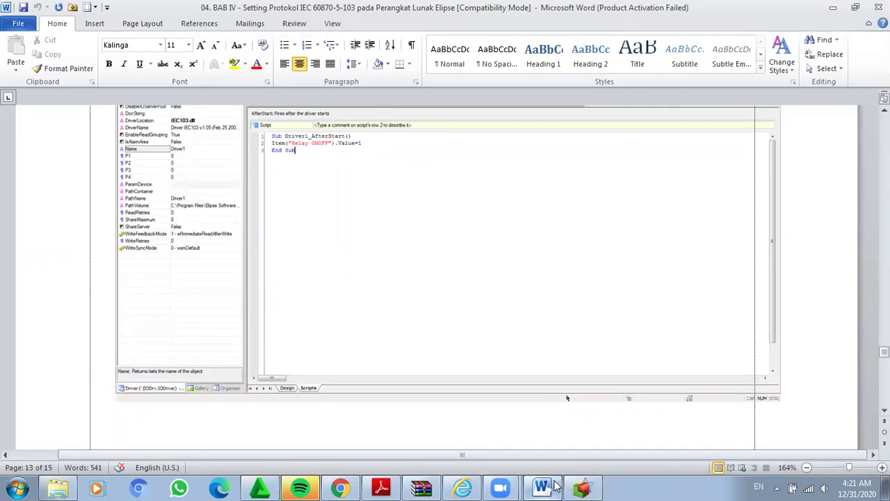
{"action": "left_click", "coordinate": [583, 487]}
{"action": "type", "text": "(\"R"}
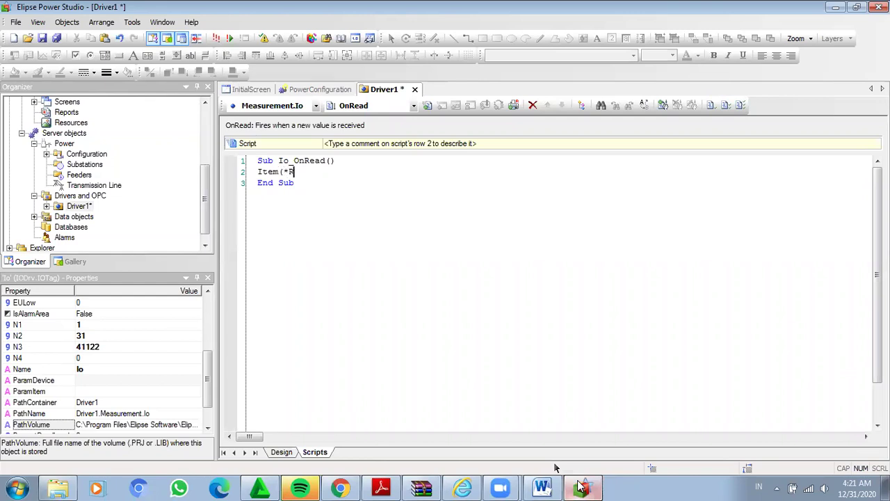
{"action": "type", "text": "elay"}
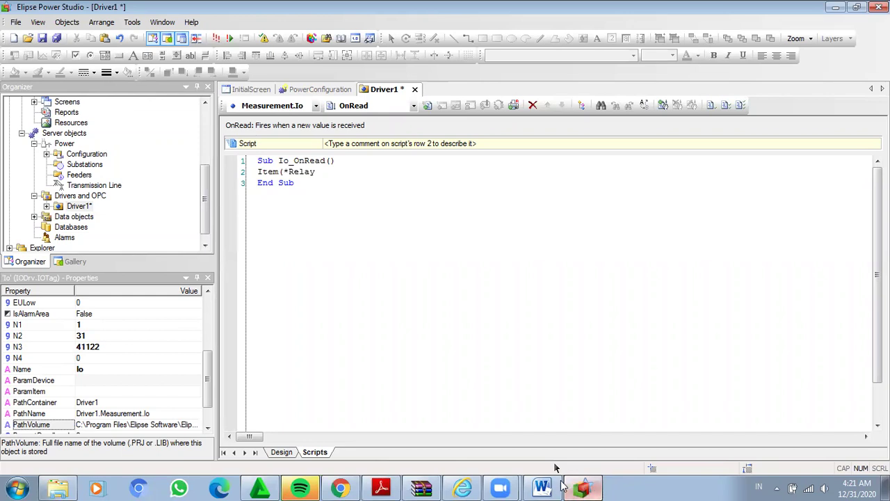
{"action": "type", "text": " ON"}
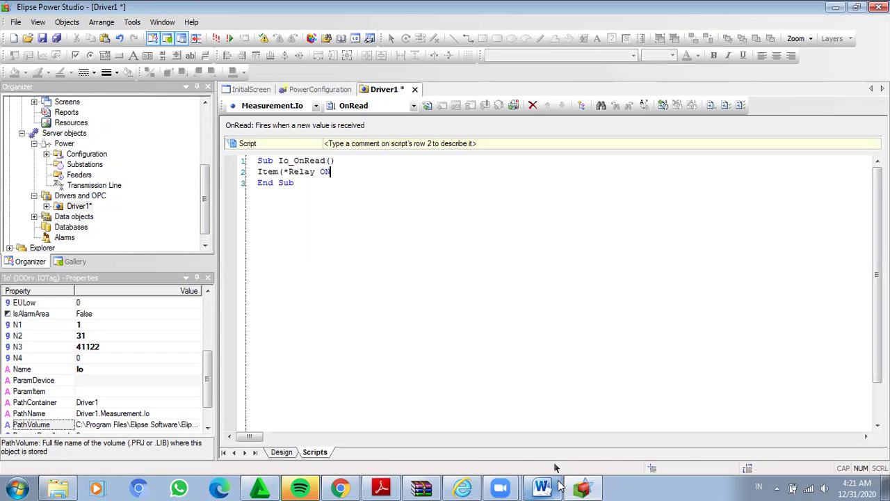
{"action": "key", "text": "BackSpace"}
{"action": "type", "text": "/OFF"}
Step: Check the guide's script and extend the Io script line with *) .Value
{"action": "mouse_move", "coordinate": [544, 485]}
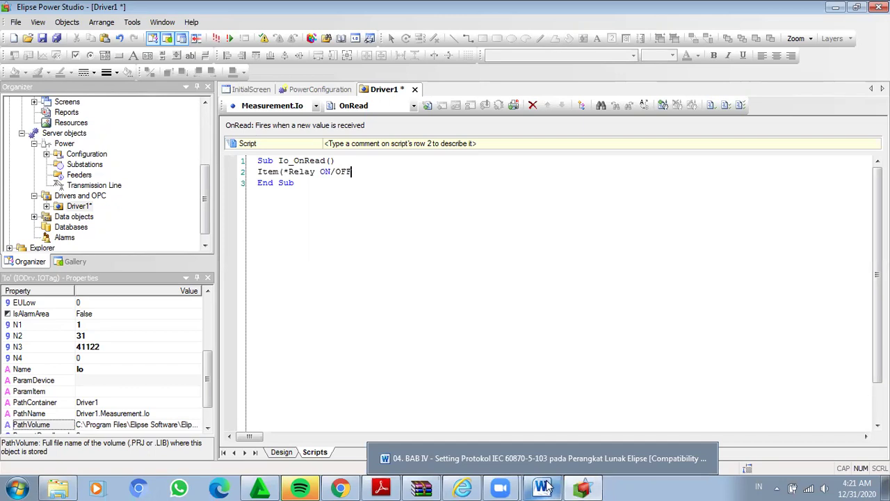
{"action": "left_click", "coordinate": [543, 486]}
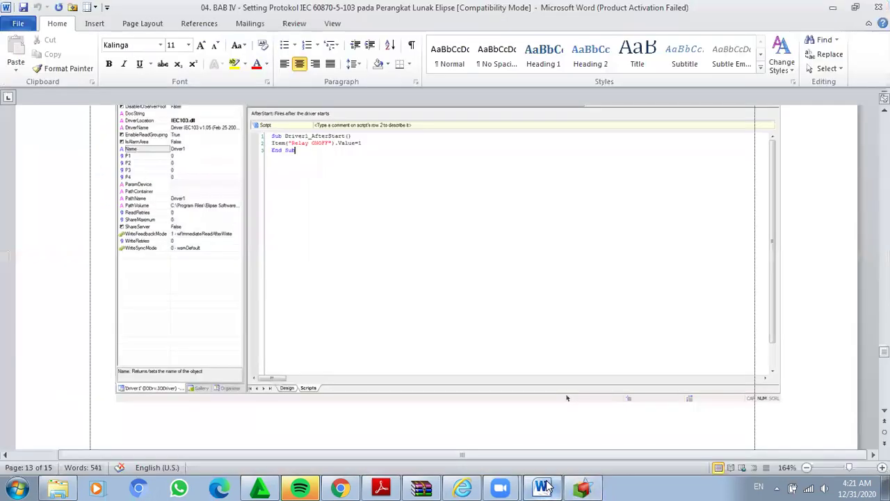
{"action": "left_click", "coordinate": [583, 487]}
{"action": "type", "text": "*) ."}
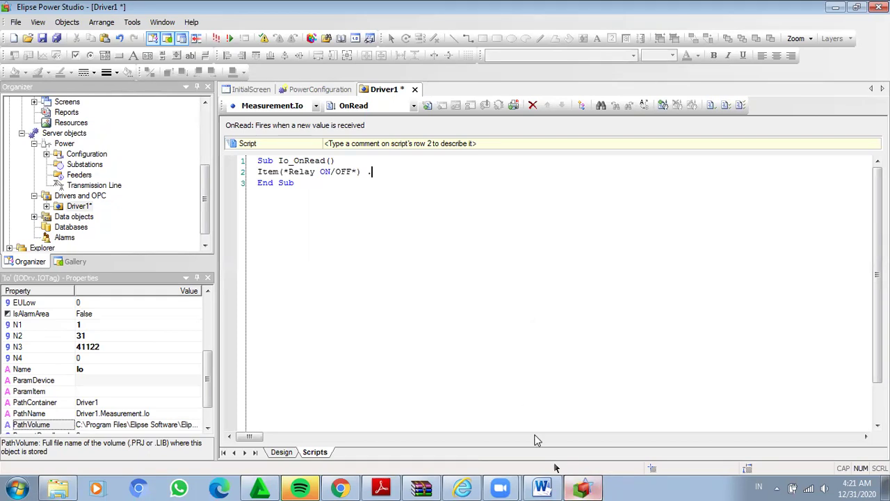
{"action": "left_click", "coordinate": [546, 487]}
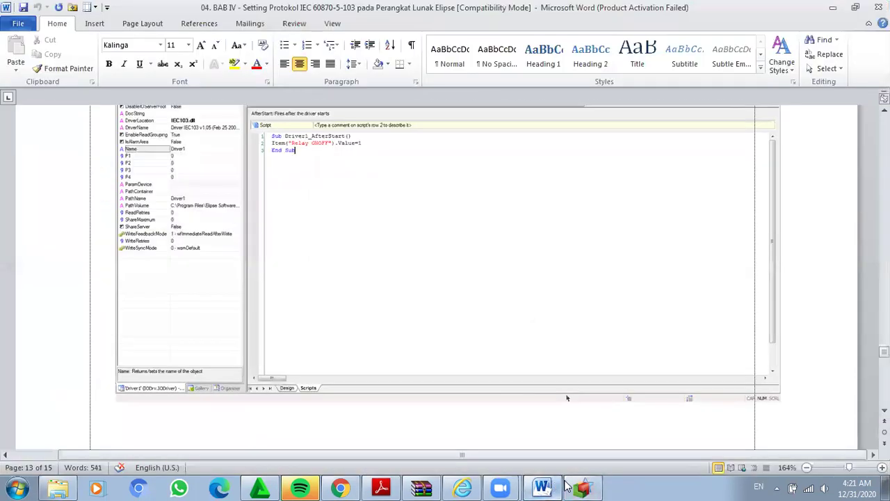
{"action": "left_click", "coordinate": [556, 467]}
{"action": "type", "text": "Value"}
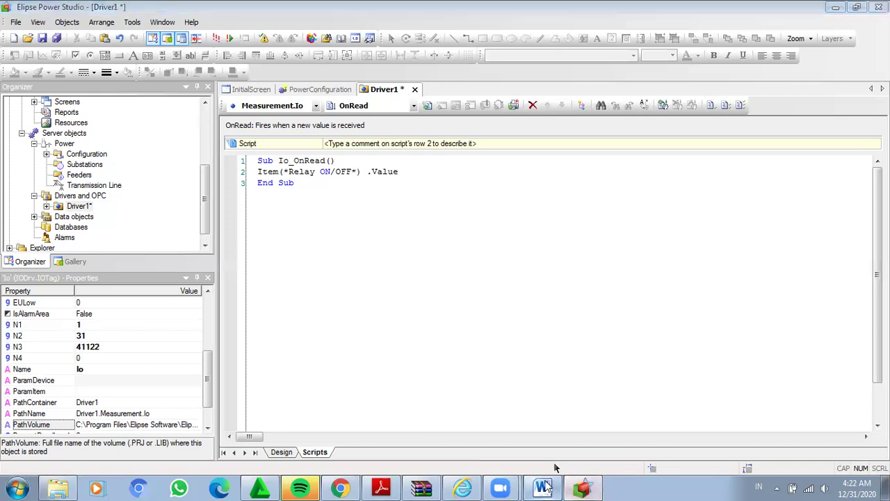
Step: Append *1 to the Io script line after checking the guide, and remove the slash from ON/OFF
{"action": "left_click", "coordinate": [543, 487]}
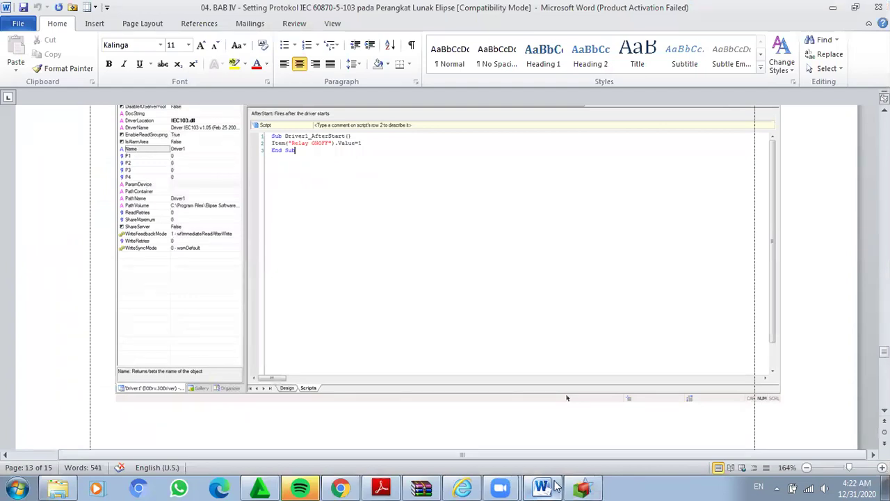
{"action": "left_click", "coordinate": [577, 487]}
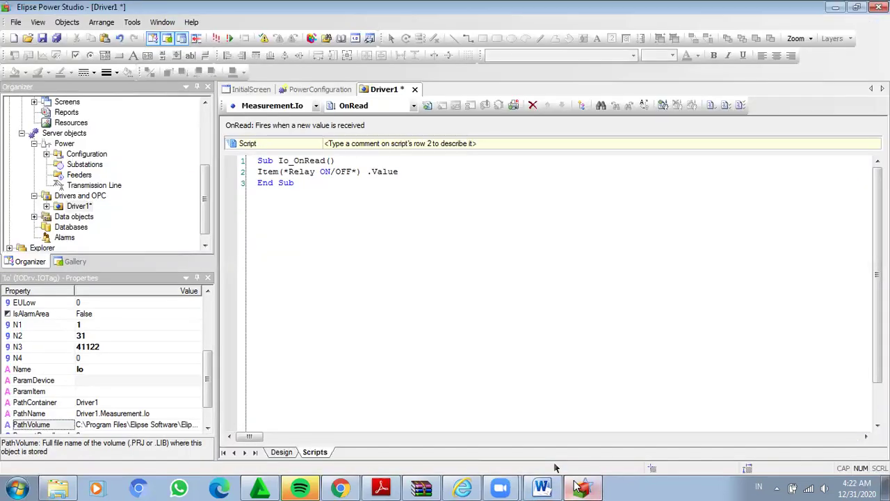
{"action": "type", "text": "\""}
{"action": "type", "text": "\""}
{"action": "key", "text": "BackSpace"}
{"action": "type", "text": "1"}
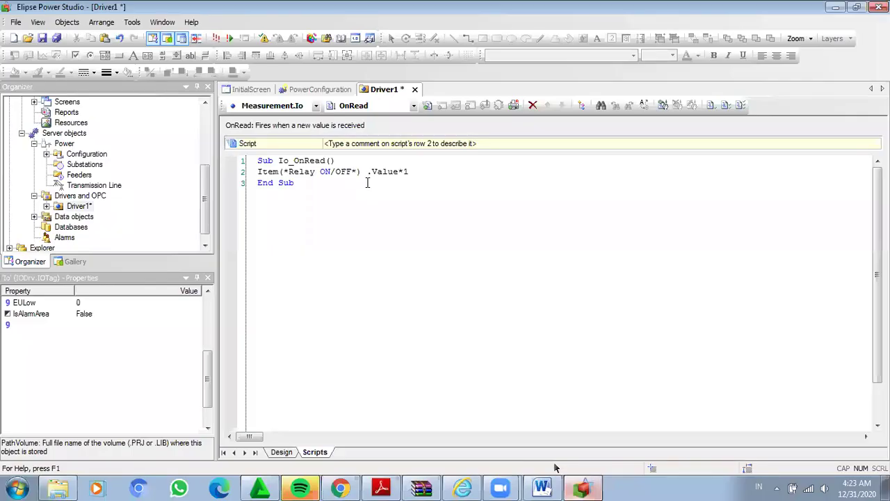
{"action": "left_click", "coordinate": [335, 171]}
{"action": "key", "text": "BackSpace"}
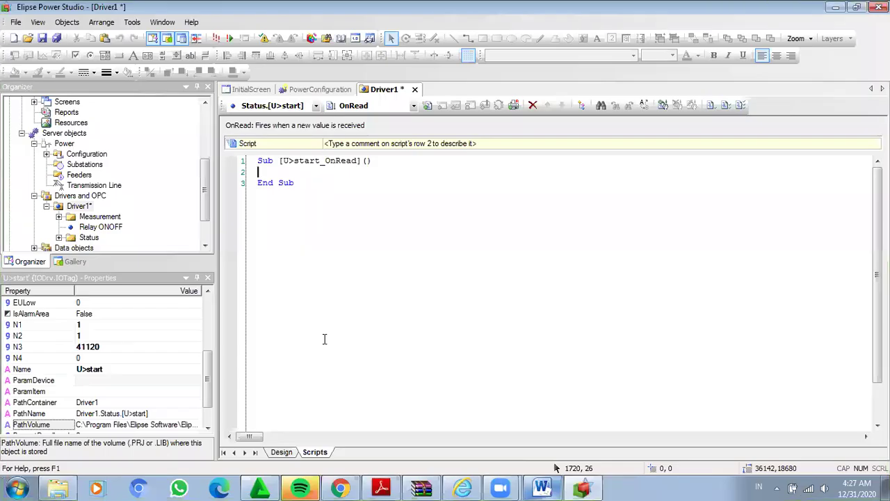
Step: Recheck the Word guide and begin line 2 of the U>start tag's OnRead script with Item(*
{"action": "left_click", "coordinate": [546, 487]}
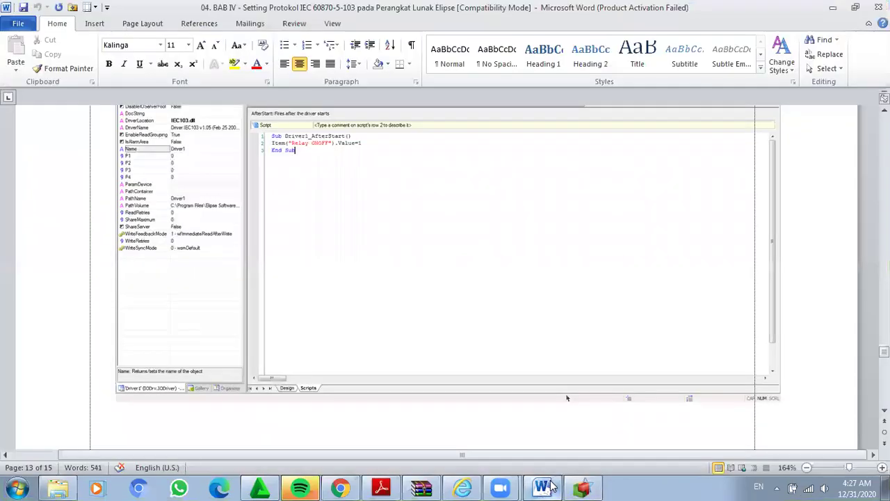
{"action": "left_click", "coordinate": [581, 487]}
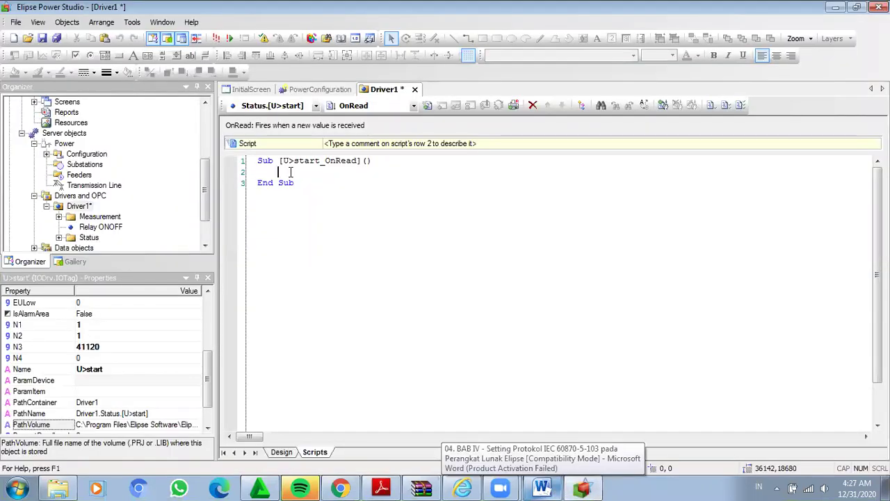
{"action": "key", "text": "BackSpace"}
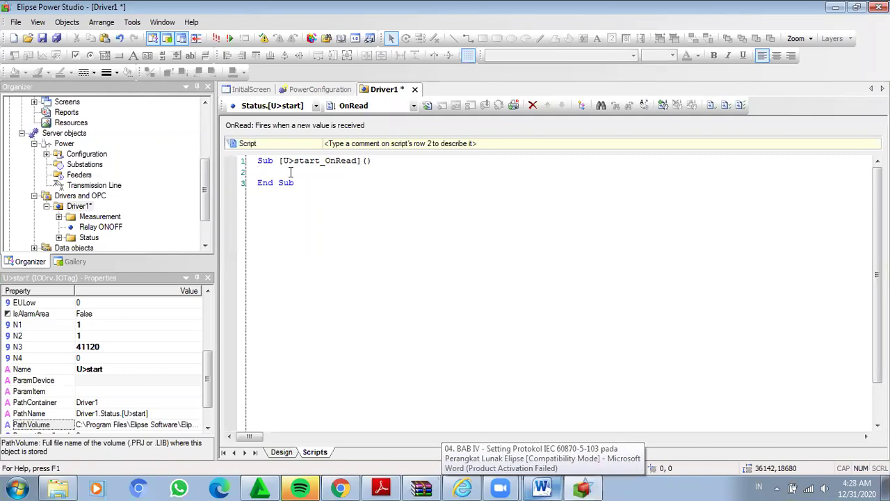
{"action": "type", "text": "Item(\""}
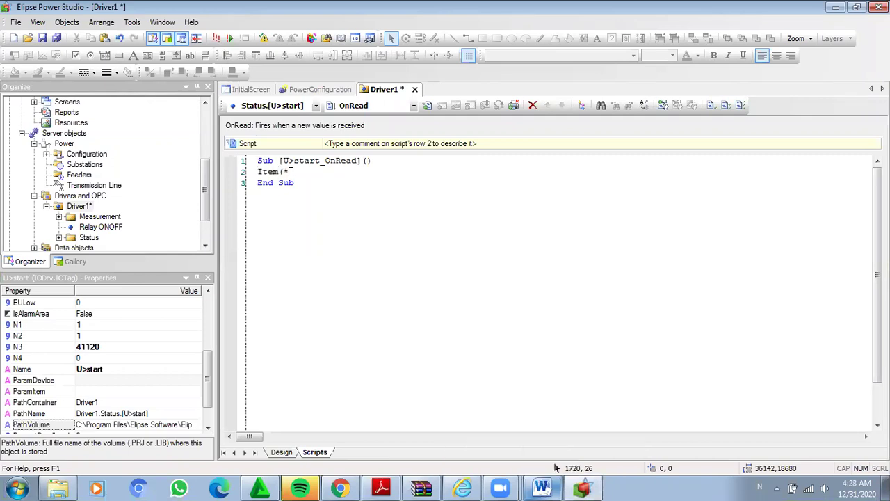
Step: Complete line 2 of Driver1's AfterStart script as Item(*Relay ONOFF*).Value=1
{"action": "type", "text": "Relay ONOFF\")"}
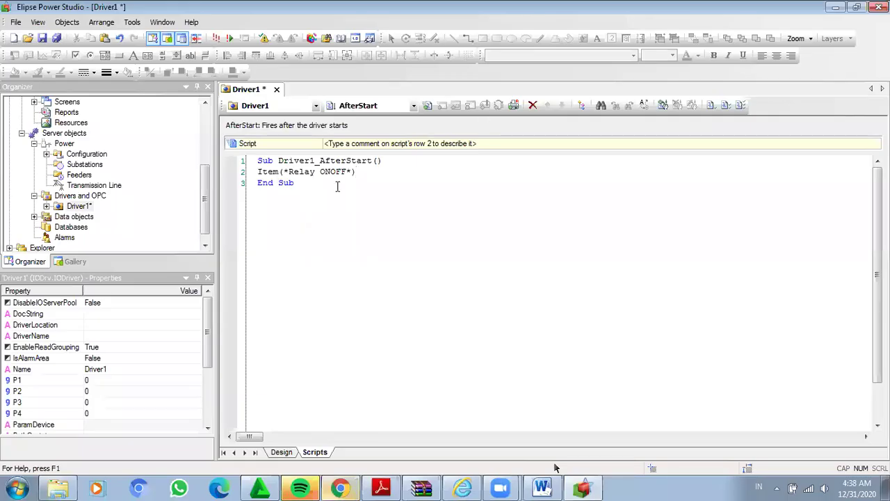
{"action": "left_click", "coordinate": [364, 173]}
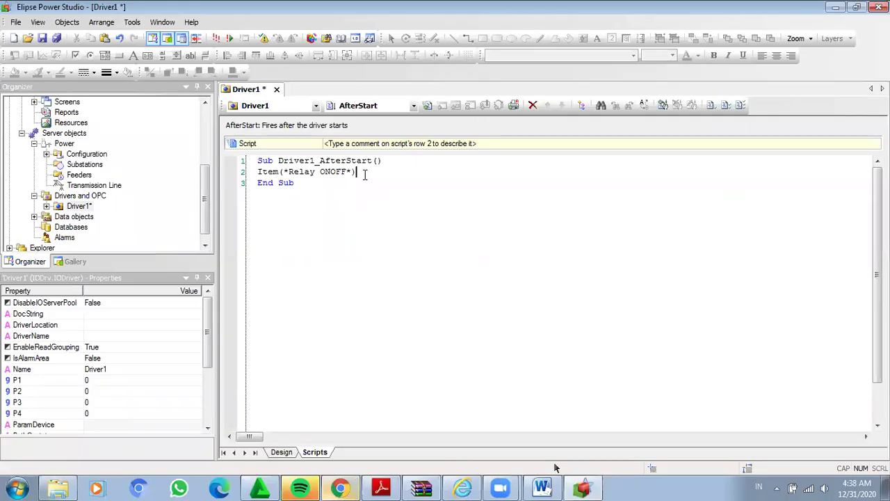
{"action": "type", "text": ".Value=1"}
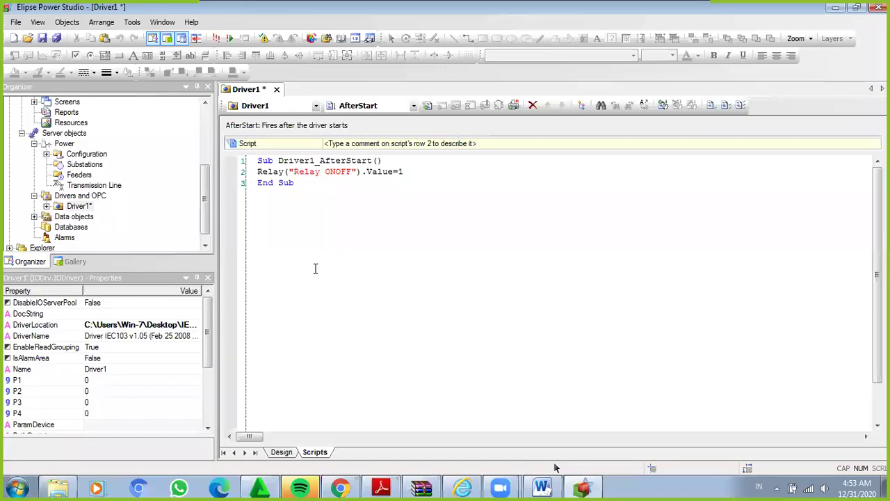
Step: Return to Driver1's tag table, try activating communication to test the AfterStart script, and dismiss the resulting dialog
{"action": "left_click", "coordinate": [282, 452]}
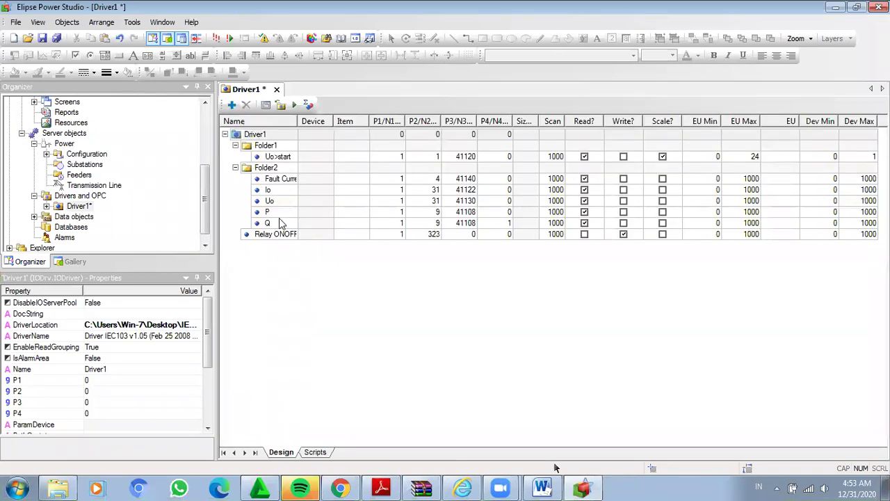
{"action": "left_click", "coordinate": [296, 104]}
{"action": "left_click", "coordinate": [295, 105]}
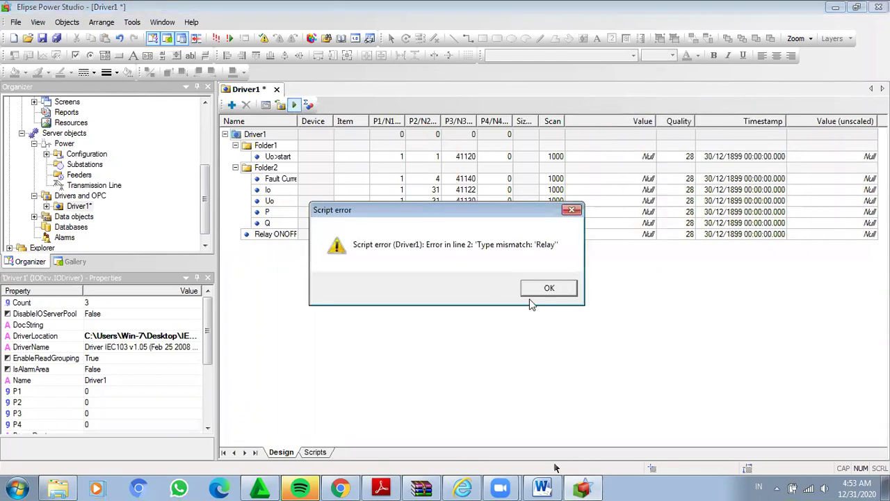
{"action": "left_click", "coordinate": [537, 293]}
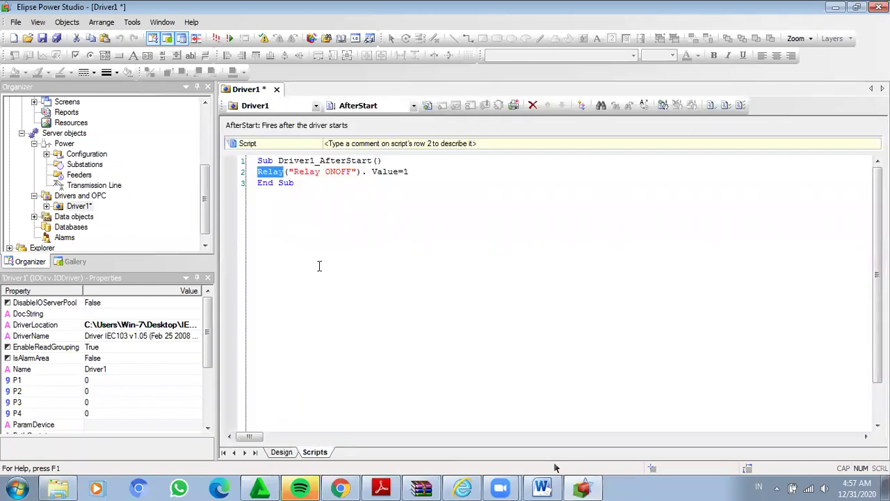
Step: Replace Relay before the parenthesis with Item in Driver1's AfterStart script, and activate the driver's communication from the tag table
{"action": "type", "text": "Item"}
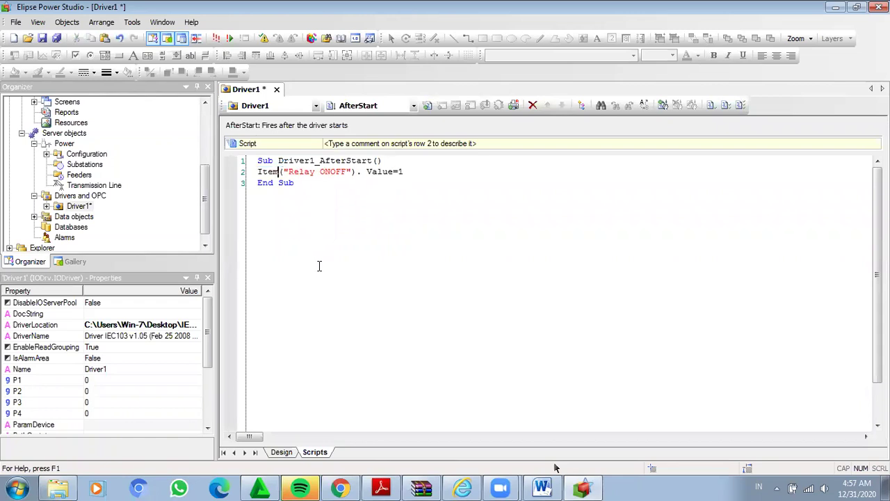
{"action": "left_click", "coordinate": [278, 454]}
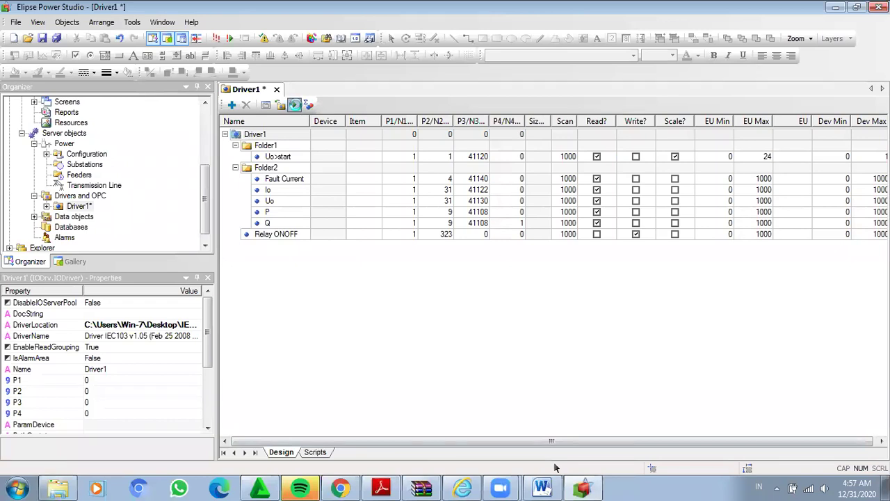
{"action": "left_click", "coordinate": [295, 105]}
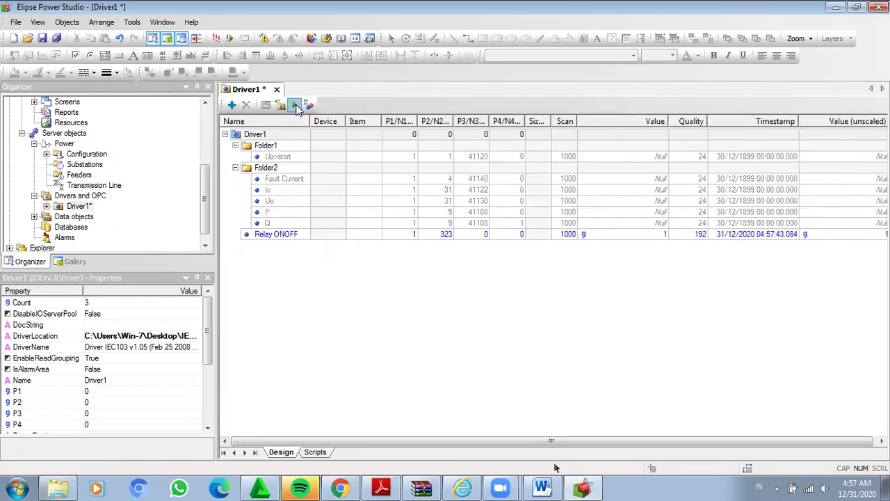